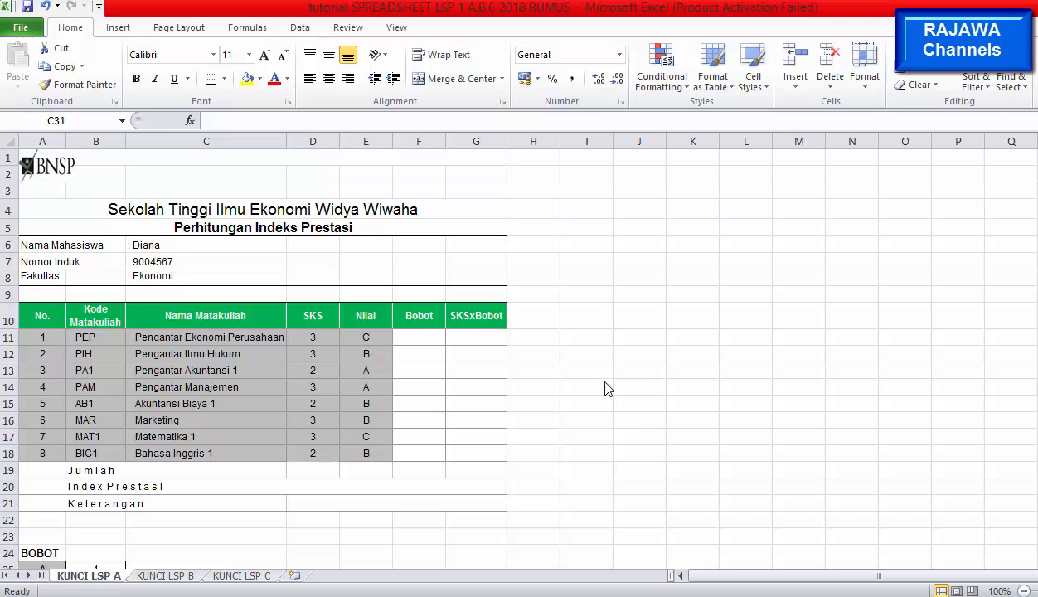
Look over the instalment table on the KUNCI LSP B sheet, especially rows 11 and 12, and view the KUNCI LSP C sheet.
click(150, 574)
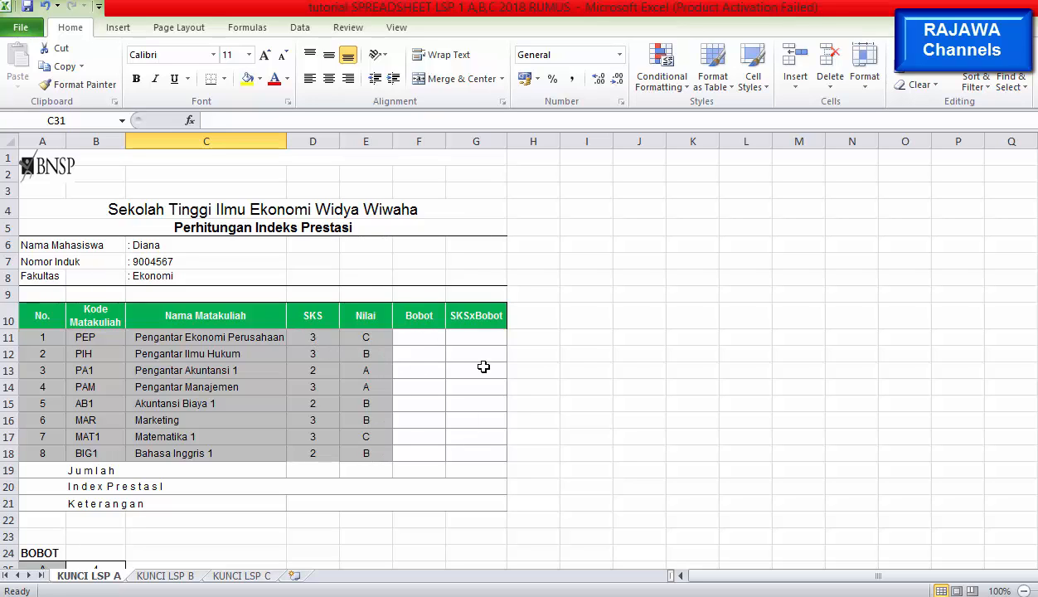
click(165, 575)
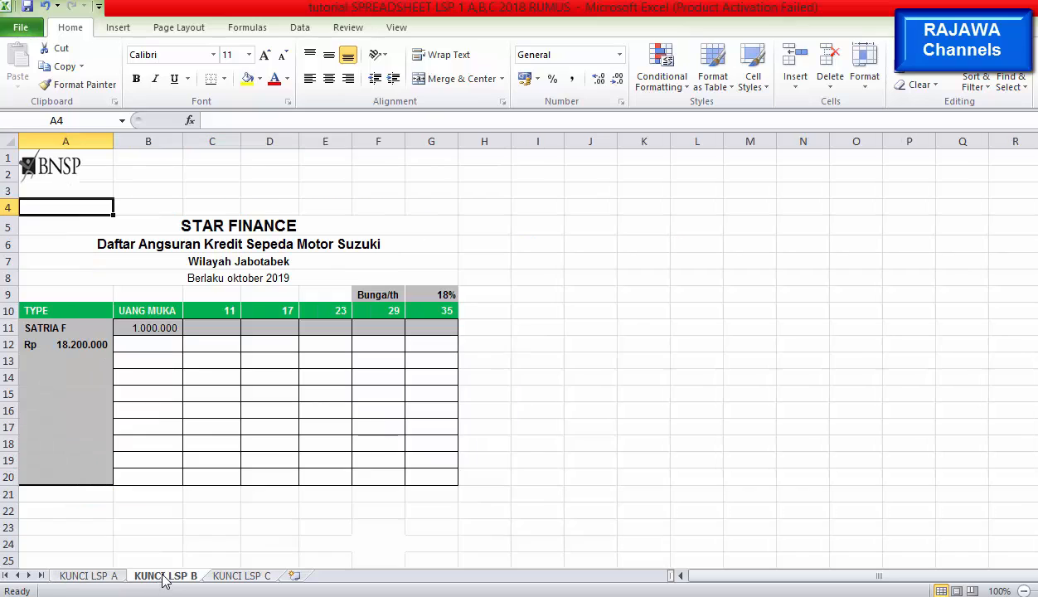
click(142, 344)
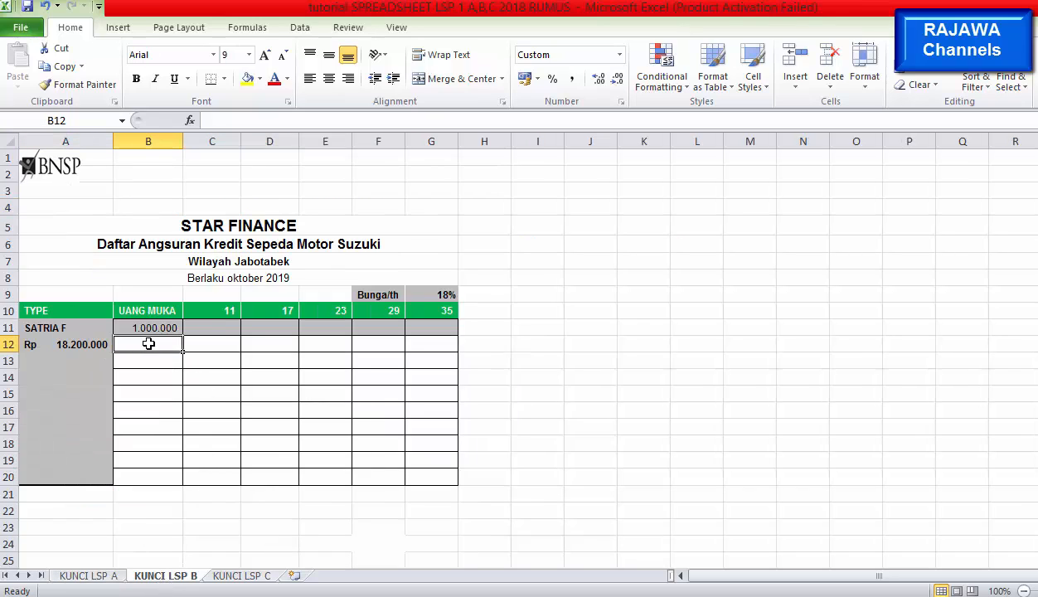
click(210, 330)
click(209, 347)
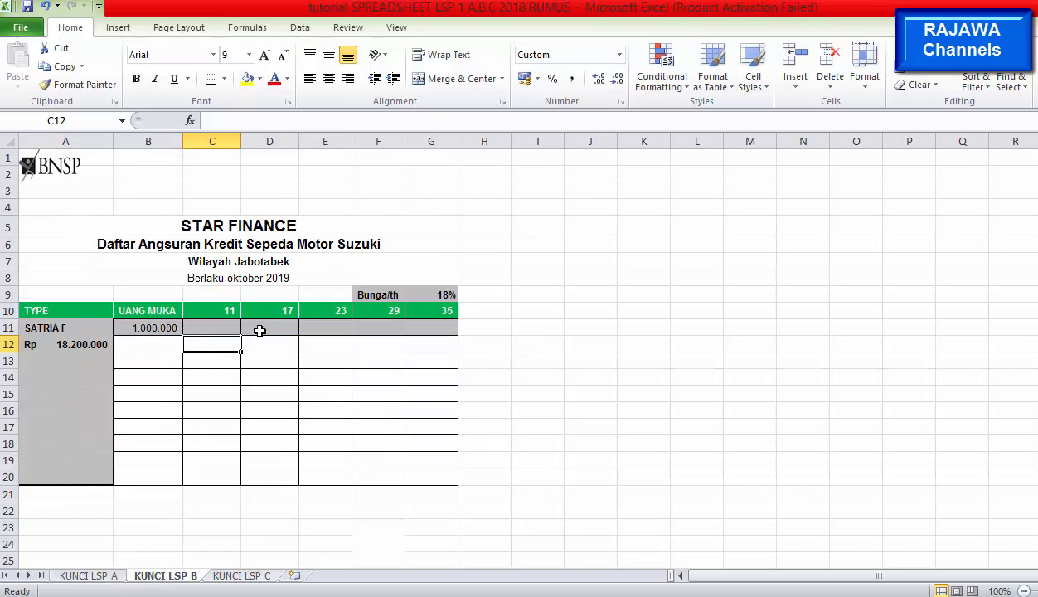
click(274, 326)
click(276, 345)
click(329, 327)
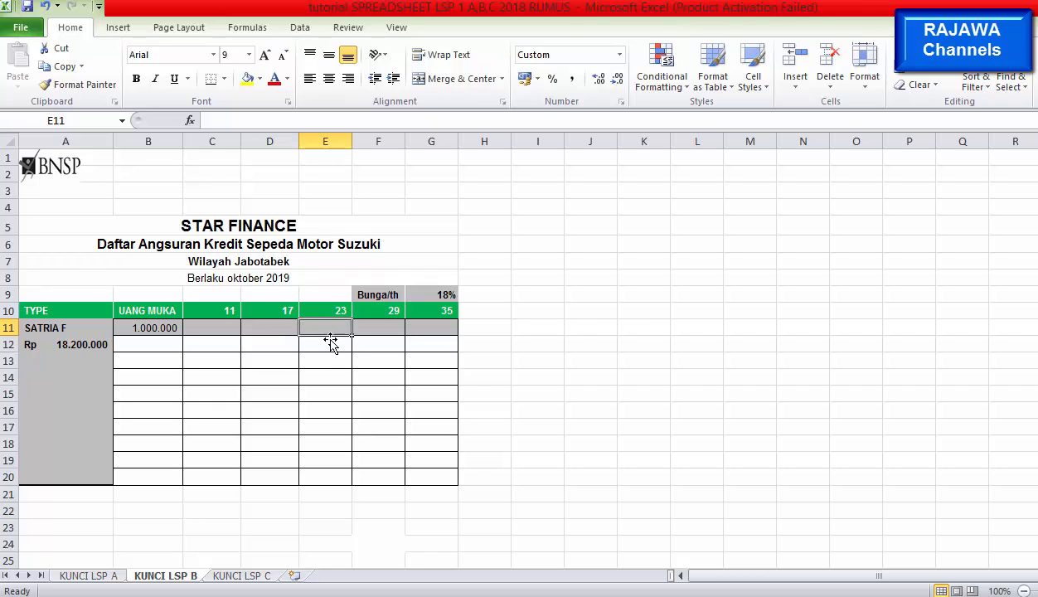
click(334, 341)
click(376, 325)
click(373, 341)
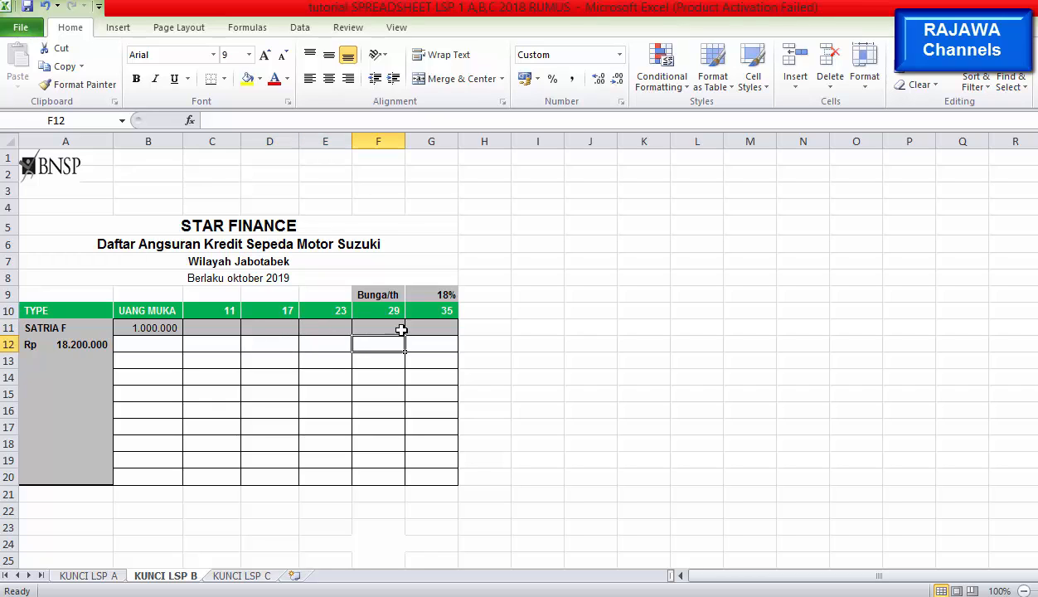
click(418, 325)
click(427, 344)
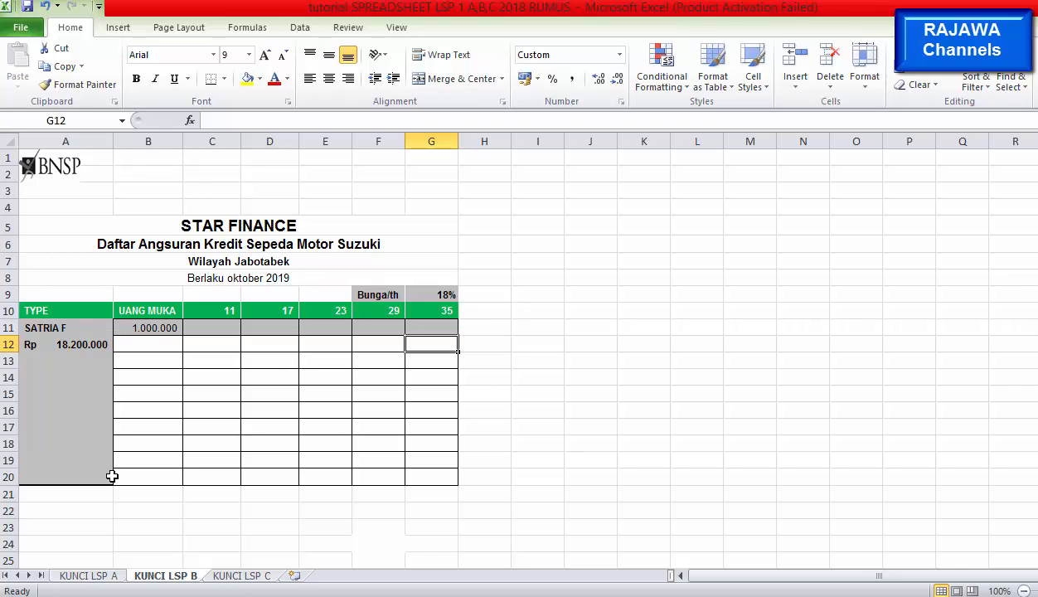
click(240, 575)
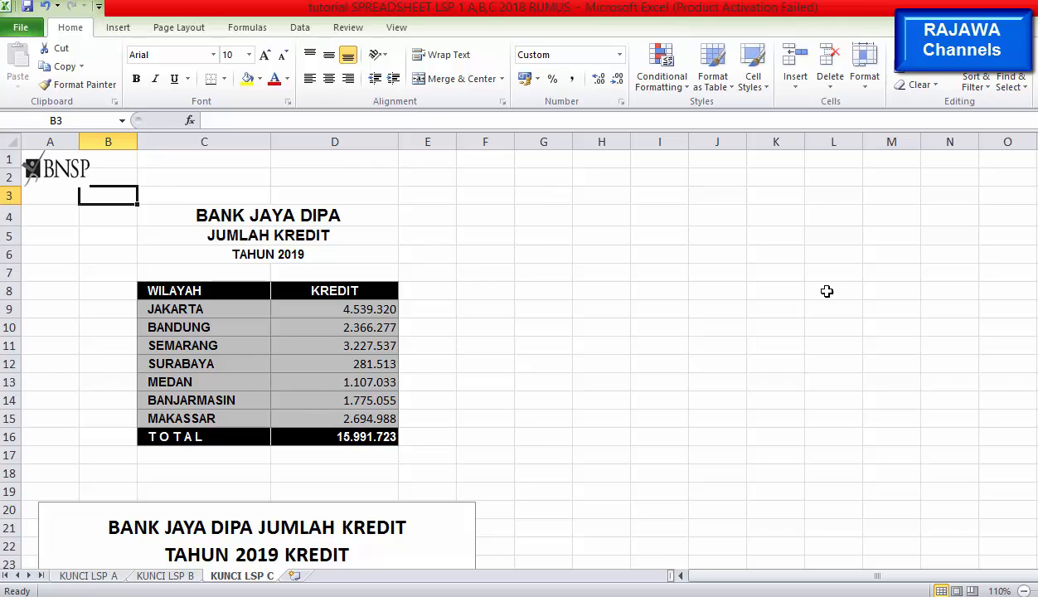
Return to the KUNCI LSP A sheet and start a formula in Bobot cell F11 for the first course.
click(87, 575)
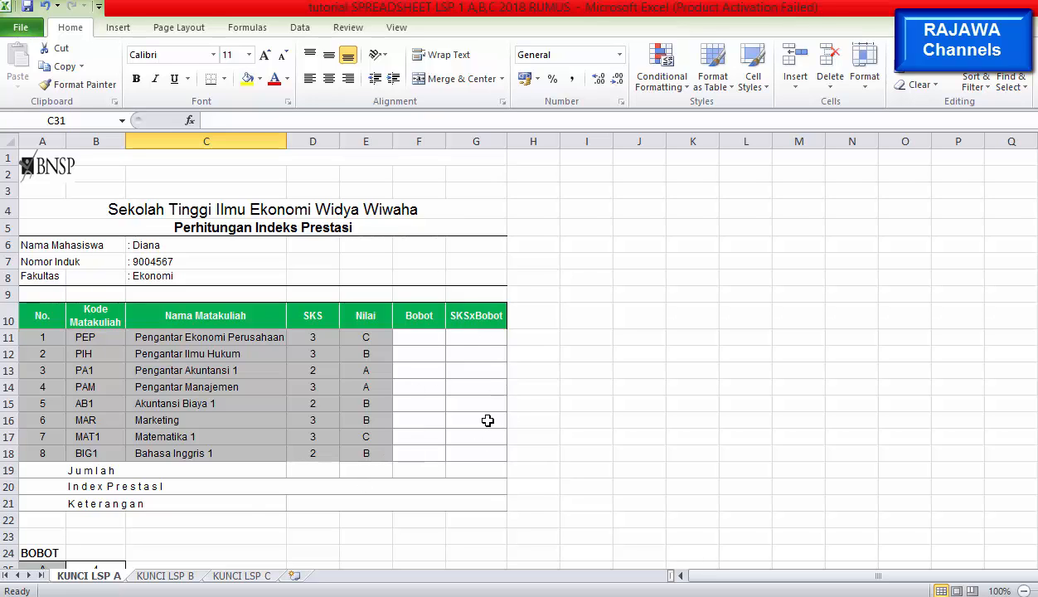
click(420, 345)
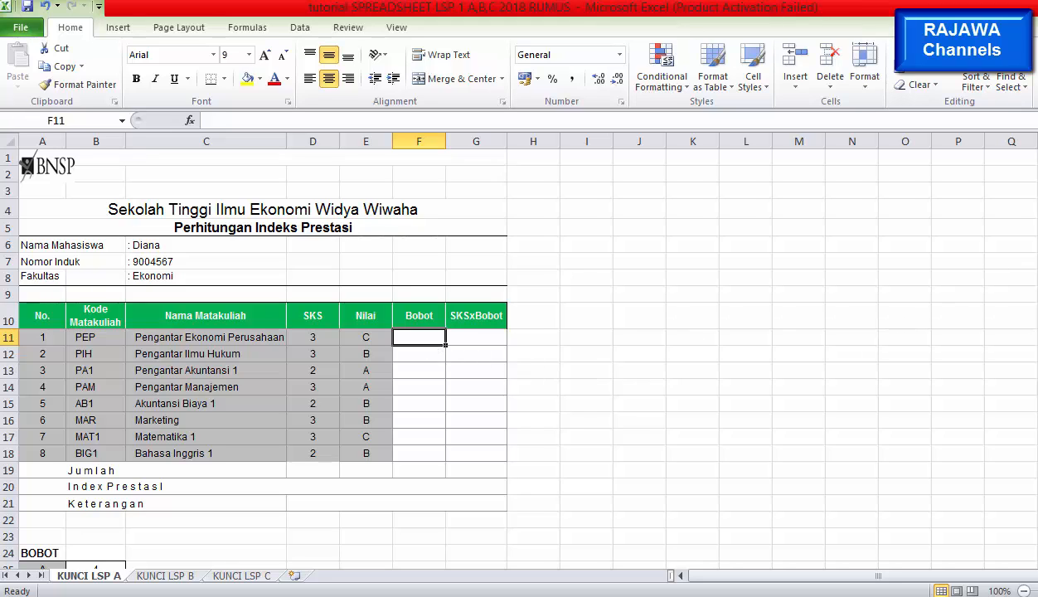
scroll(419, 353, down, 2)
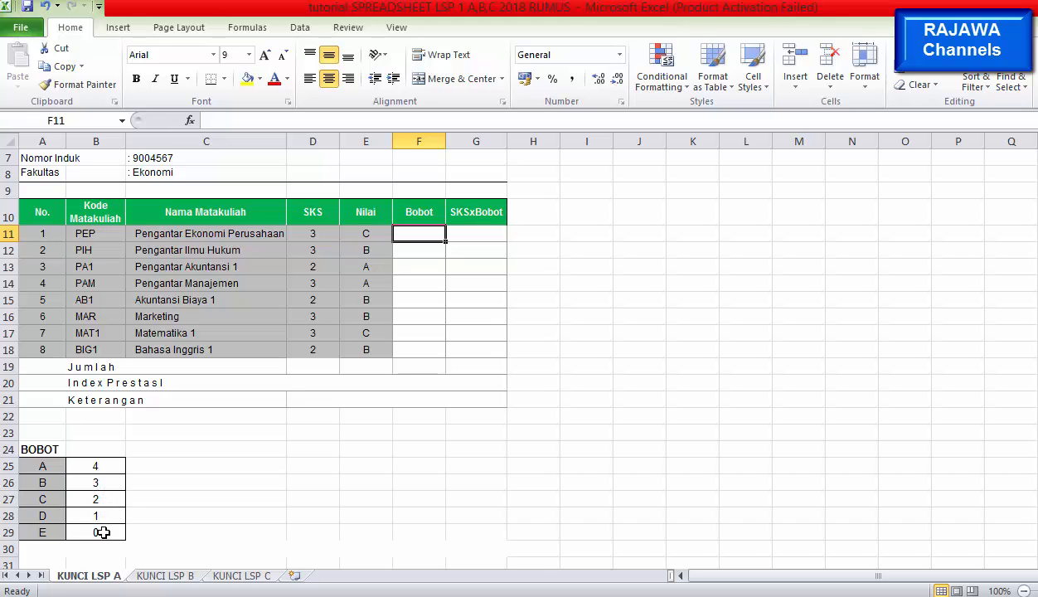
click(458, 232)
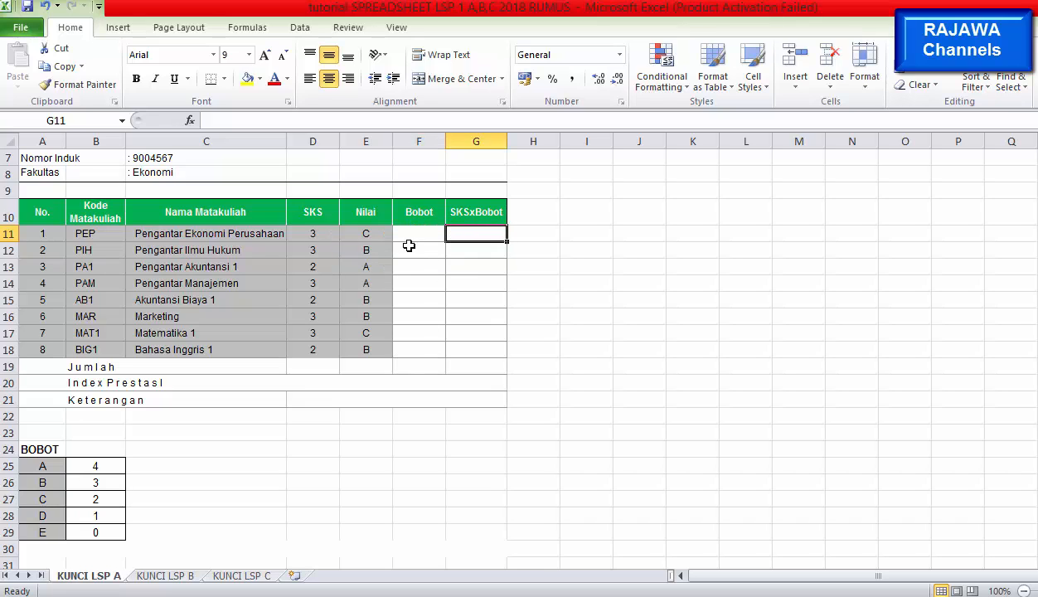
click(417, 237)
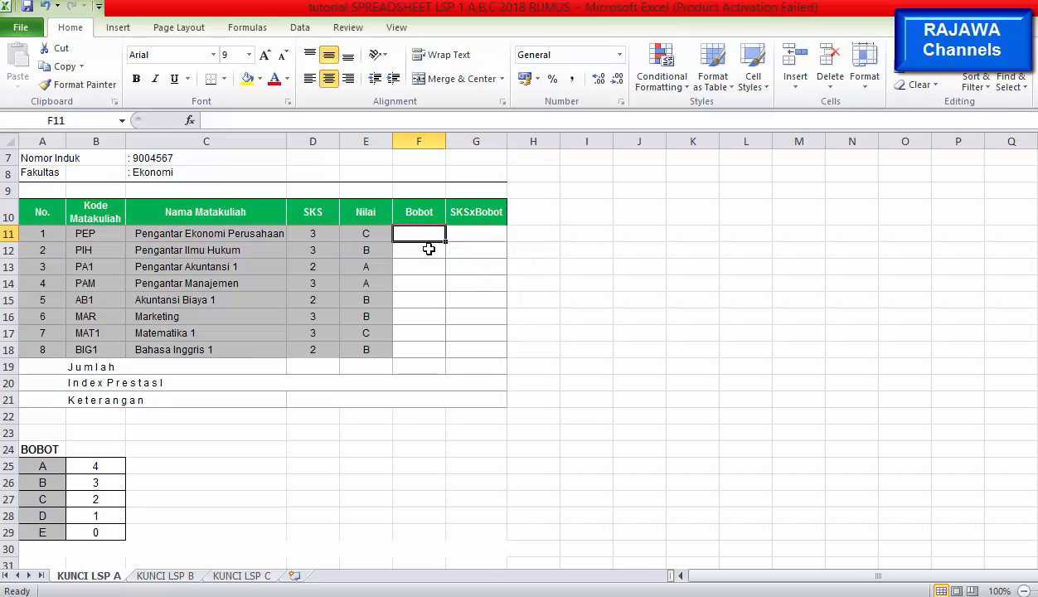
text(=)
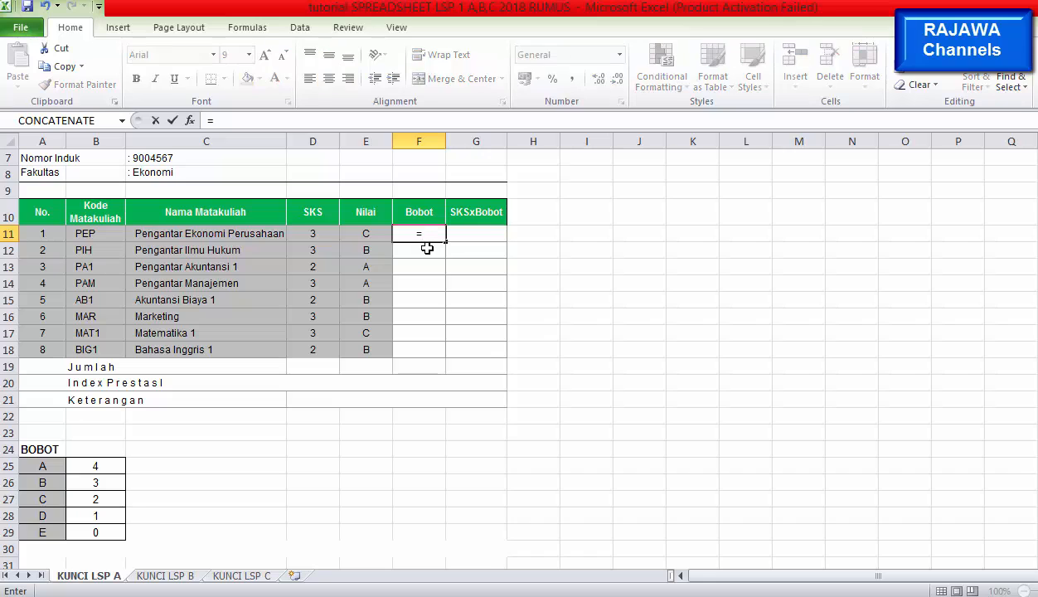
text(vlo)
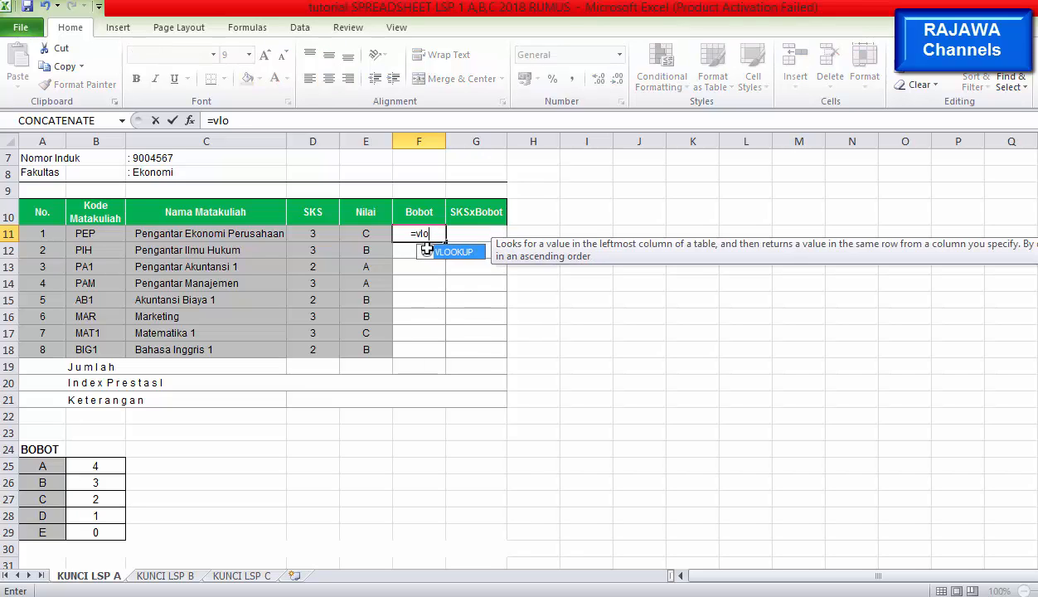
text(okup)
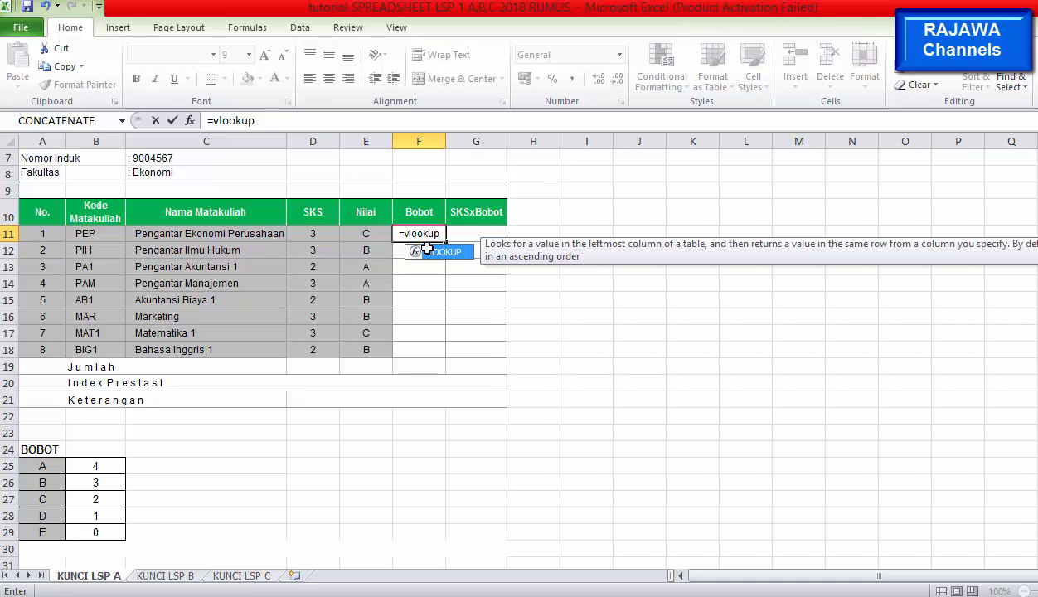
key(BackSpace)
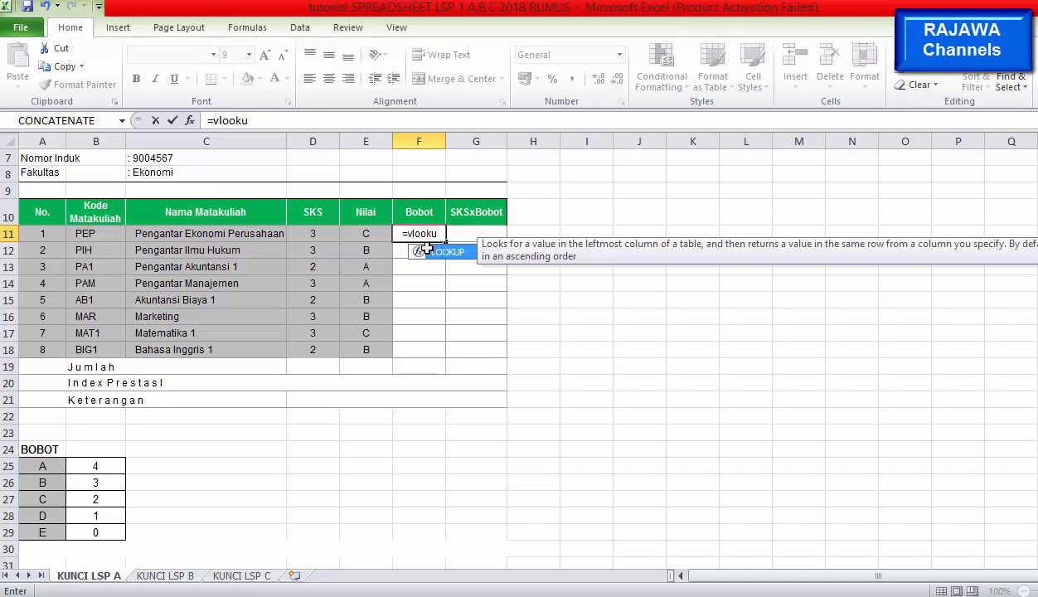
key(BackSpace)
key(BackSpace)
key(BackSpace)
key(BackSpace)
key(BackSpace)
key(BackSpace)
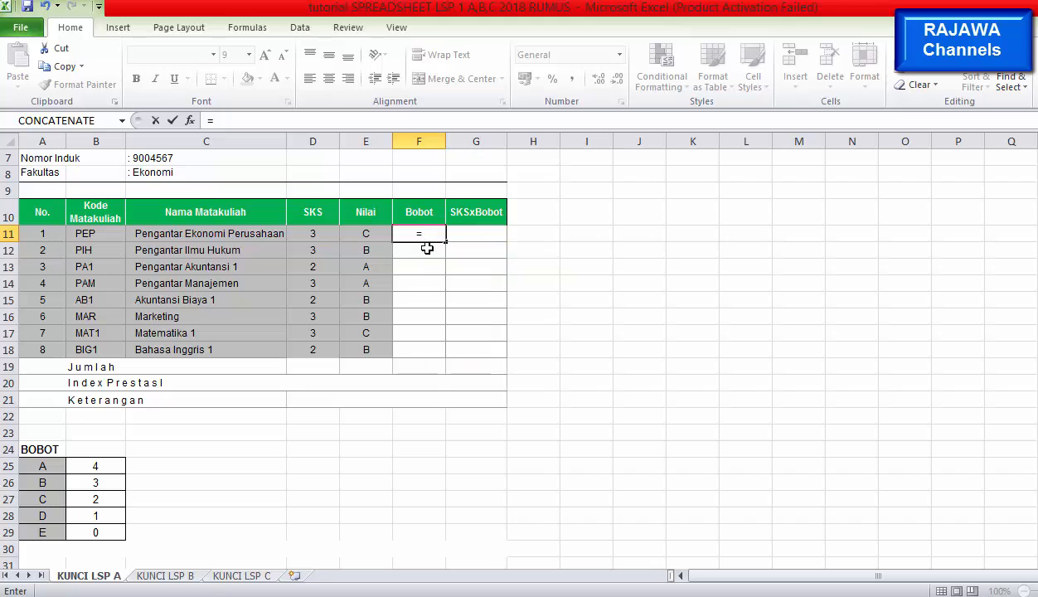
Complete the F11 formula as =VLOOKUP(E11;1;BB;2), picking the BOBOT table range A25:B29 for the BB argument.
text(vloo)
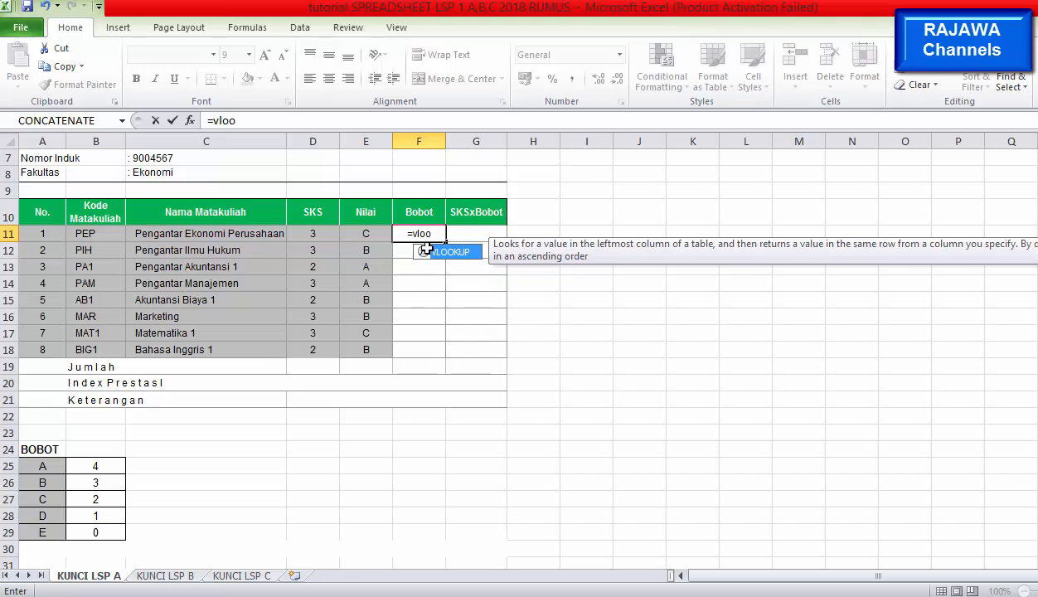
text(ku)
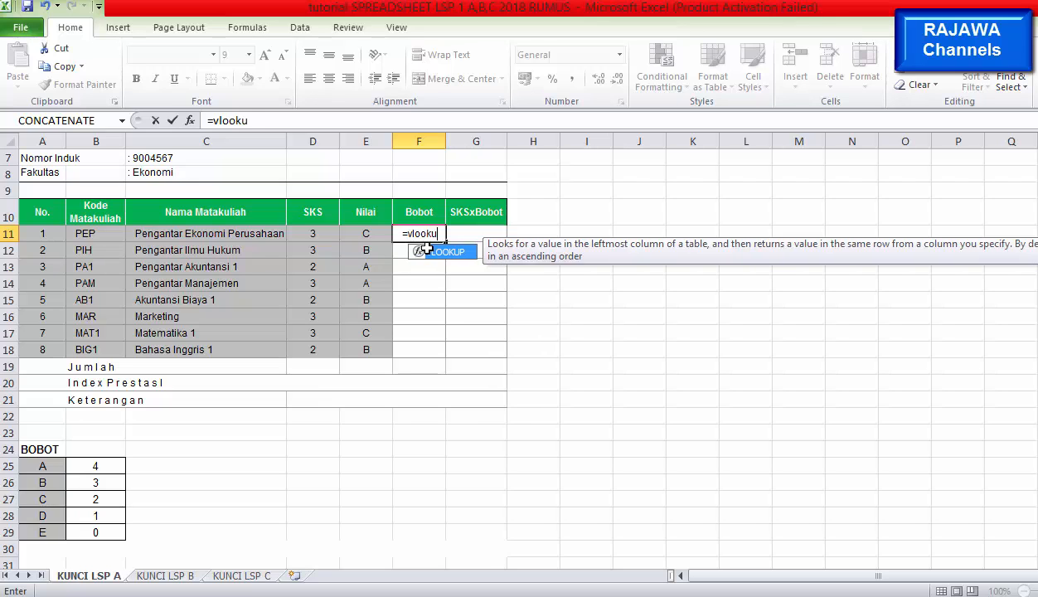
text(p()
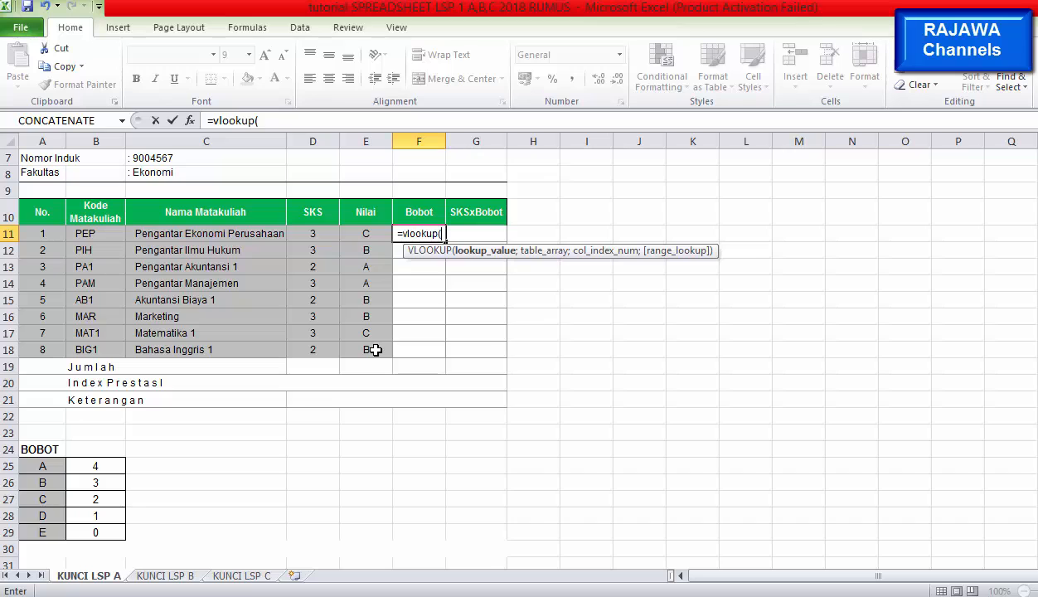
click(357, 232)
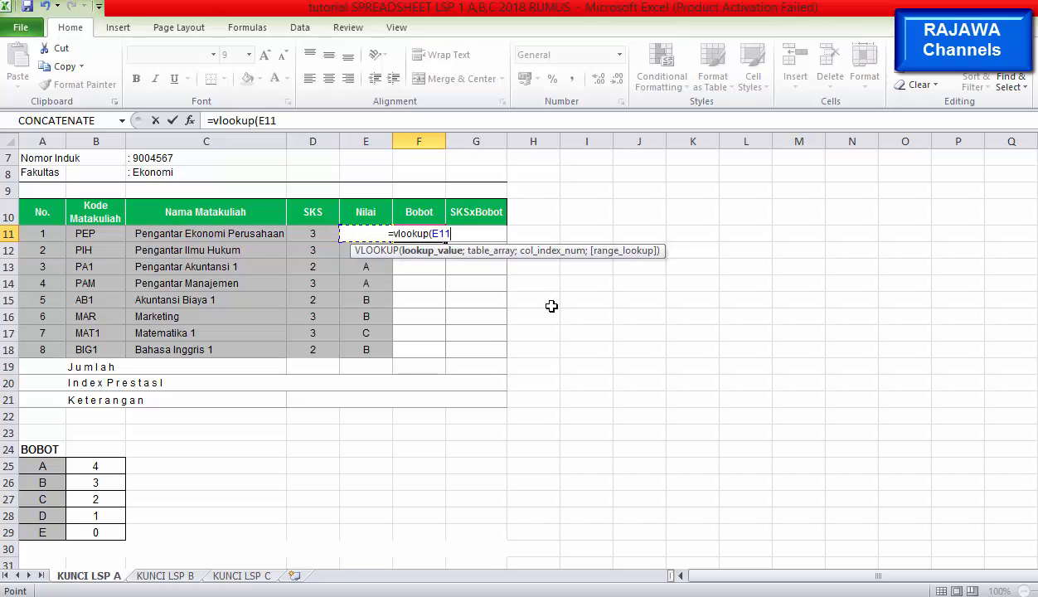
text(;)
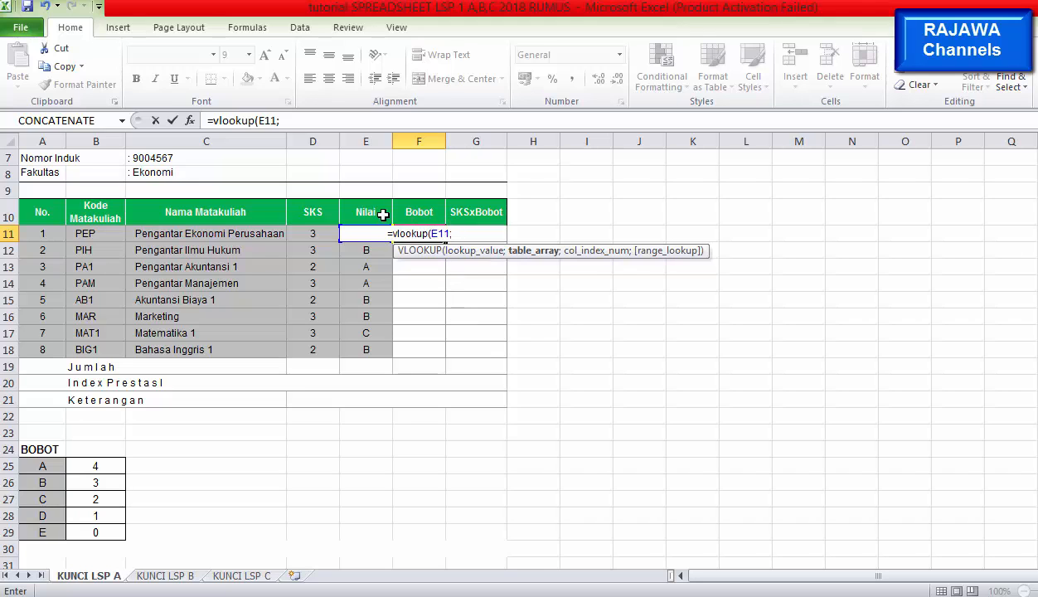
text(1)
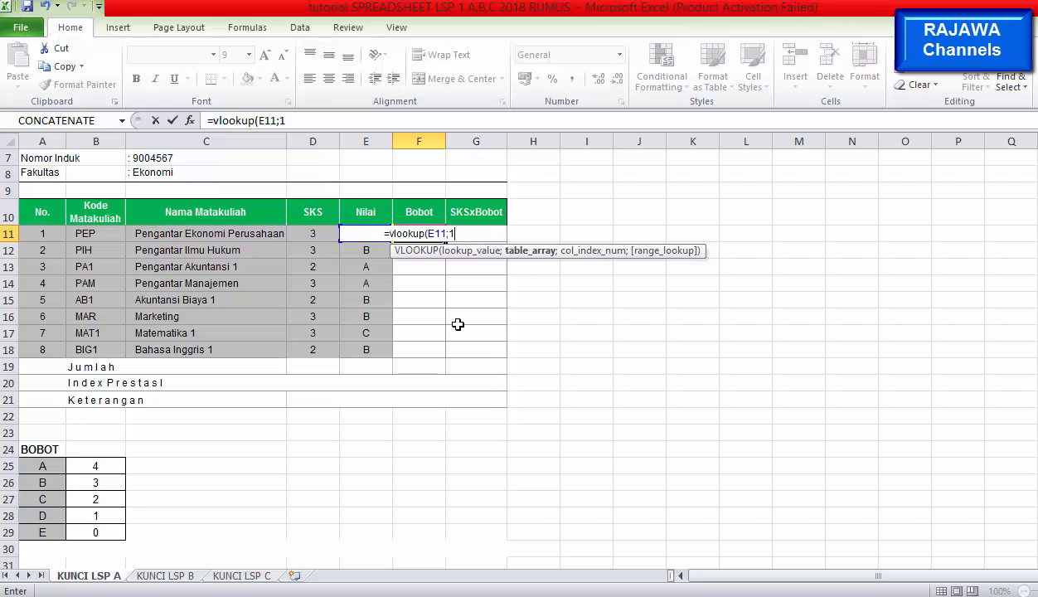
text(;)
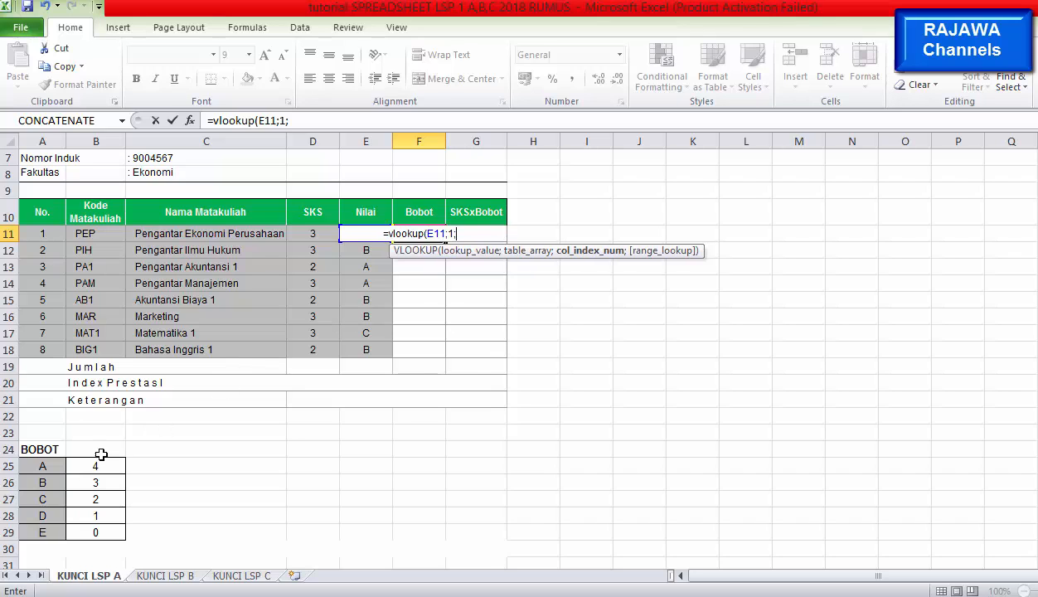
drag(29, 466, 99, 533)
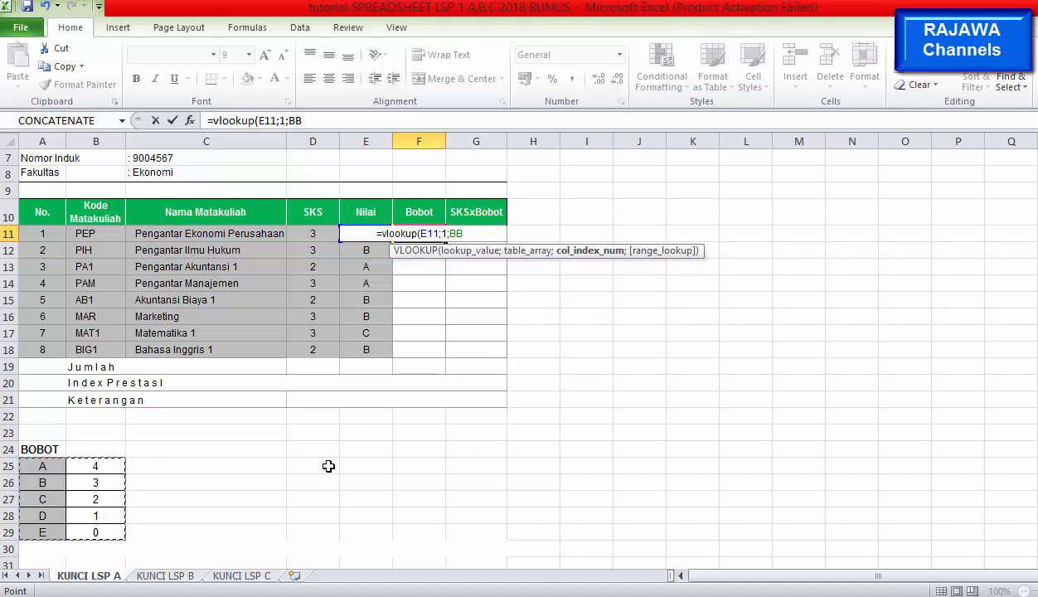
text(;2)
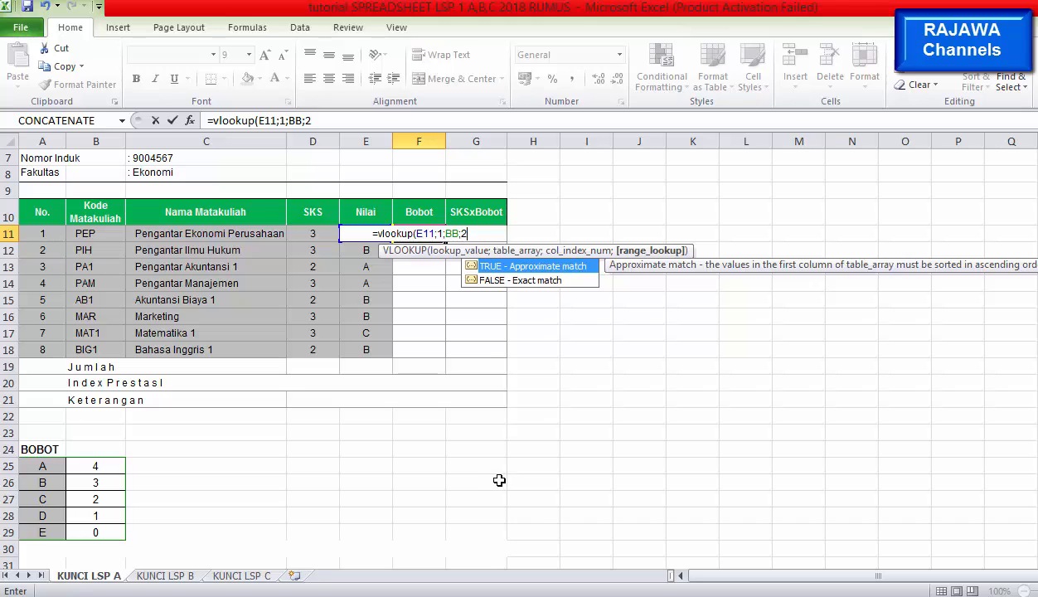
text())
key(Return)
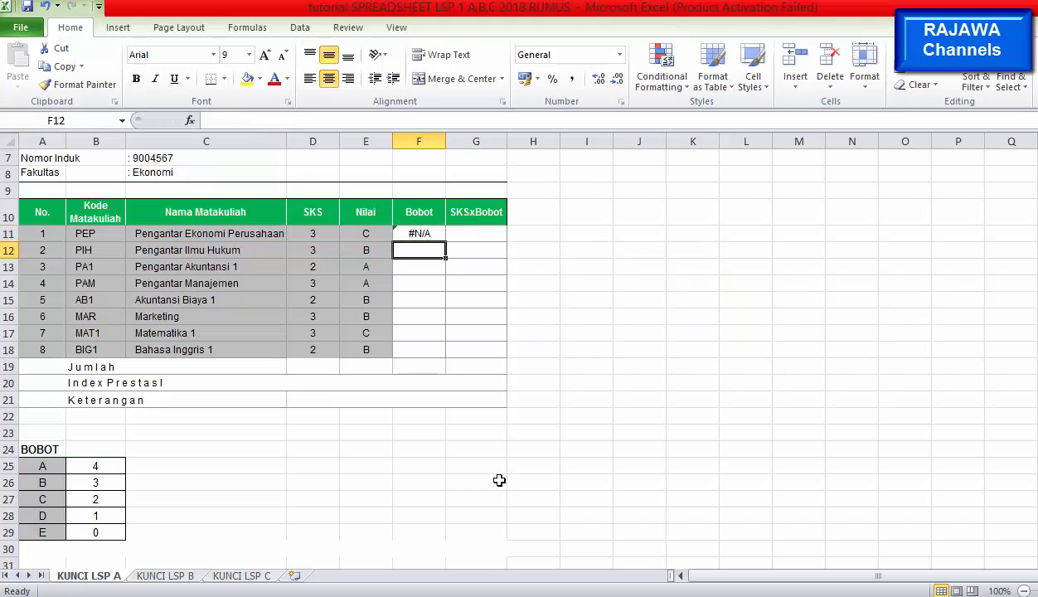
Wrap E11;1 in a LEFT function in the F11 Bobot formula so it reads =VLOOKUP(LEFT(E11;1);BB;2).
click(423, 232)
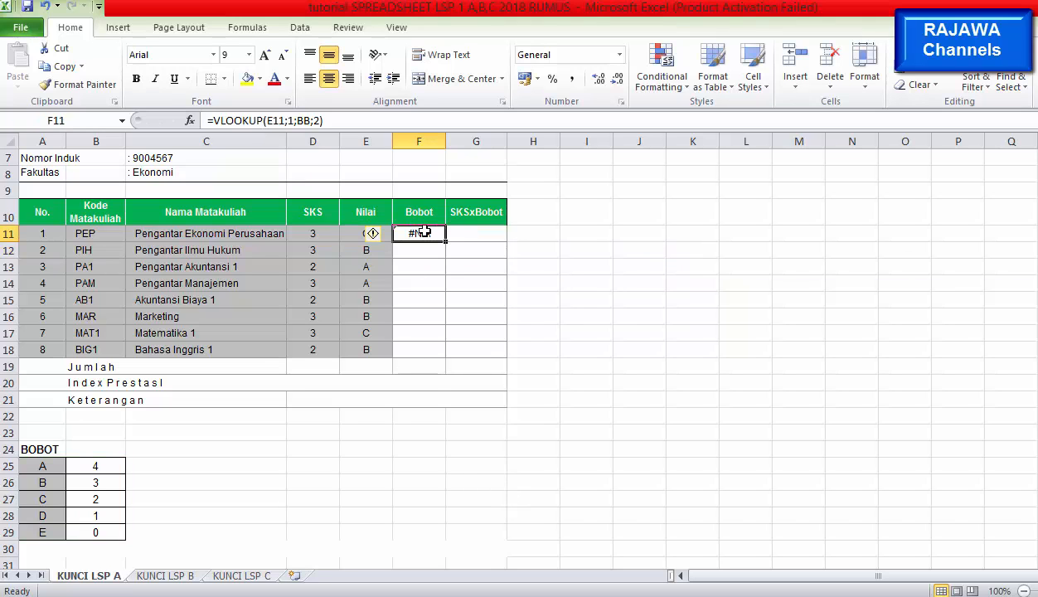
click(267, 120)
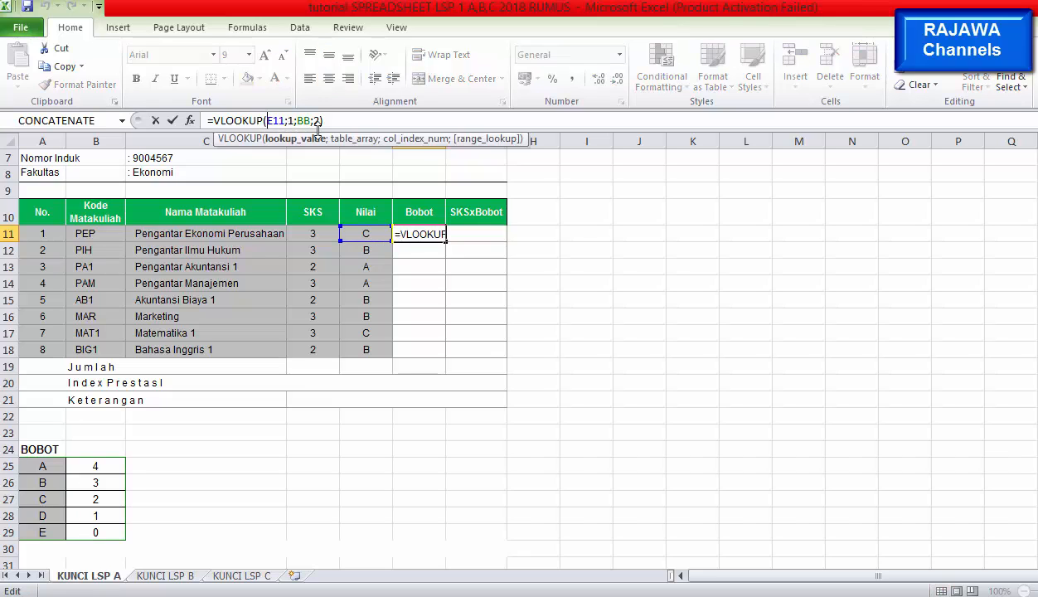
text(left)
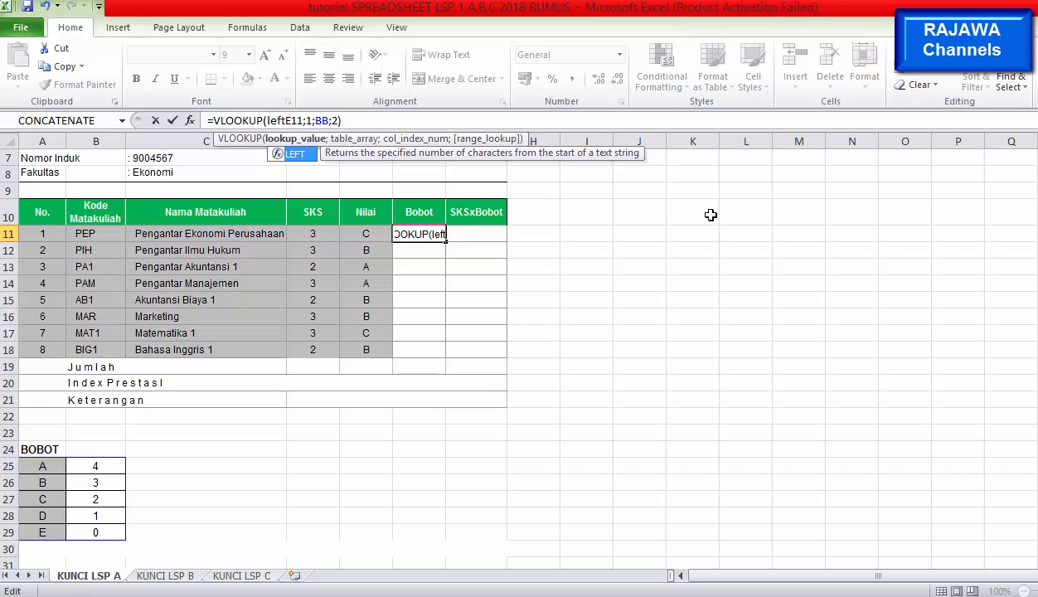
text(()
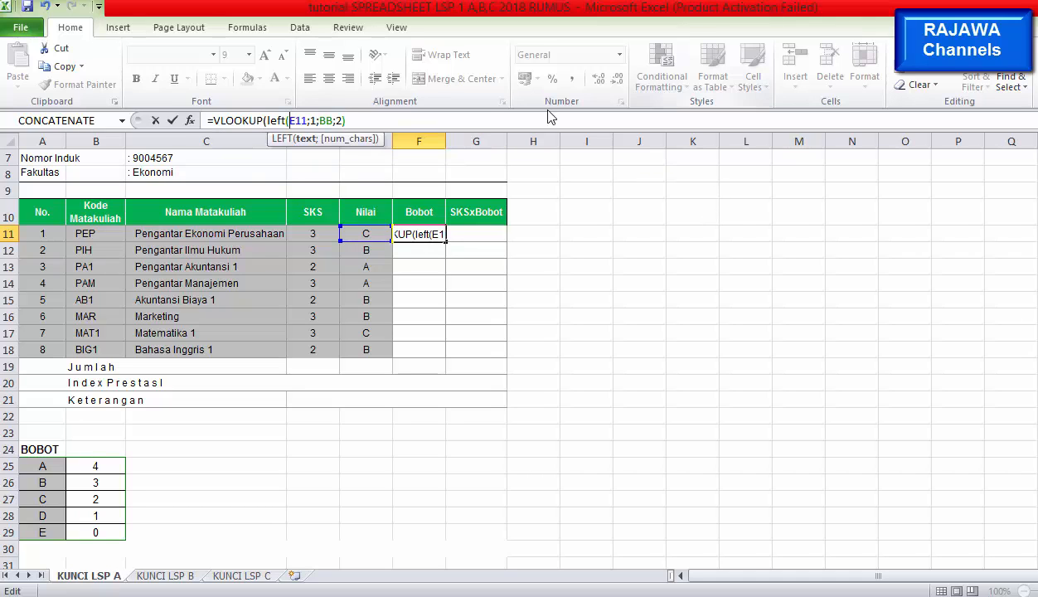
click(385, 124)
key(Return)
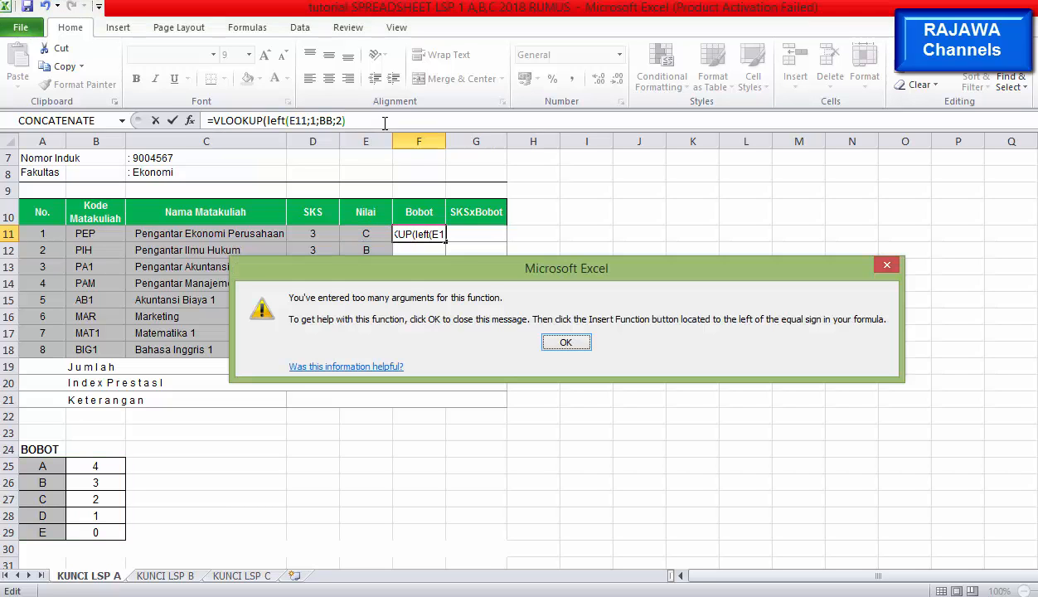
click(560, 345)
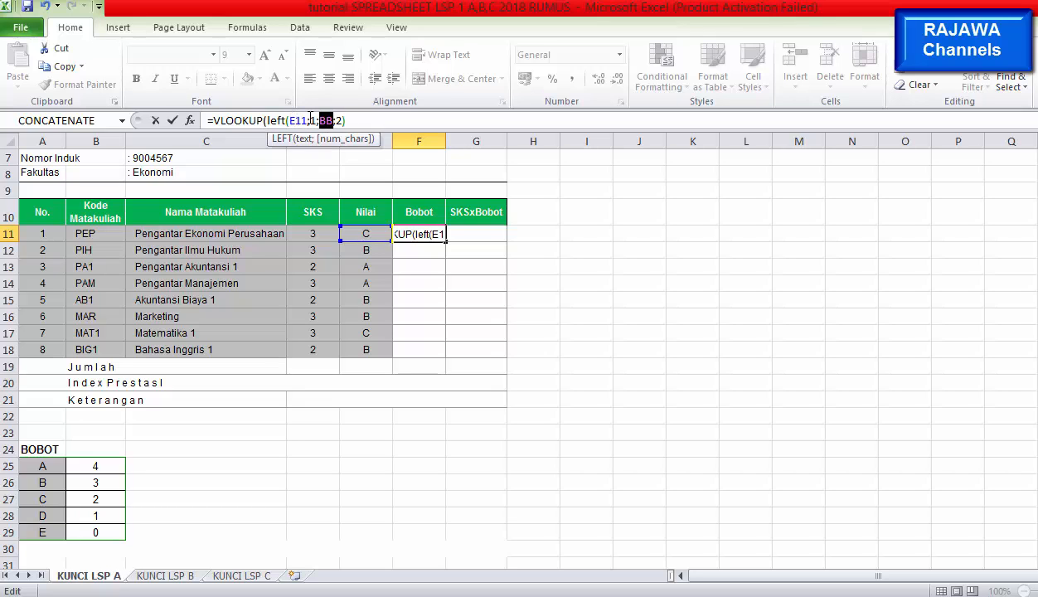
click(290, 120)
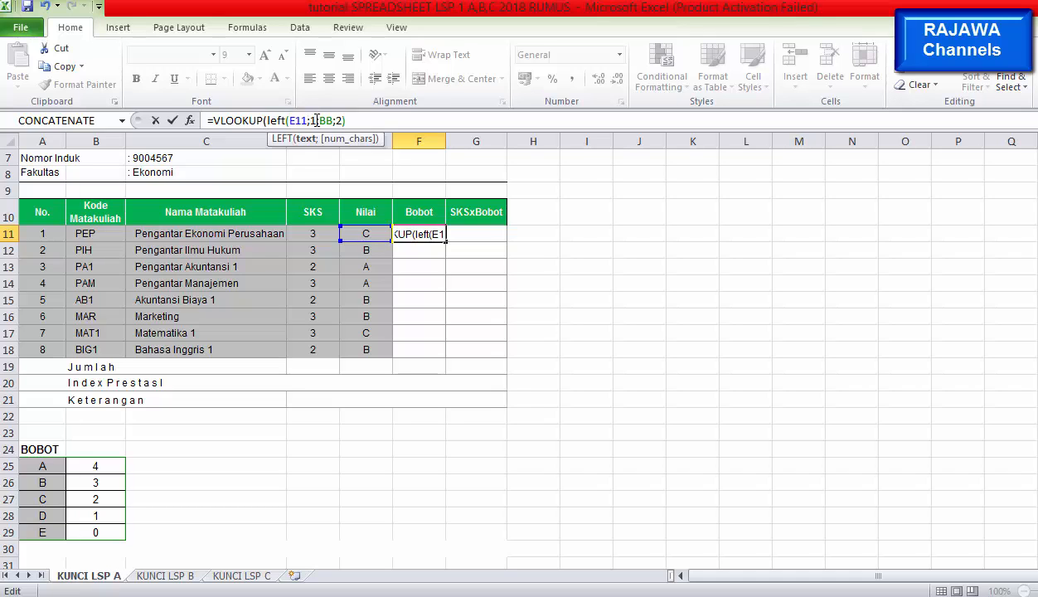
click(316, 120)
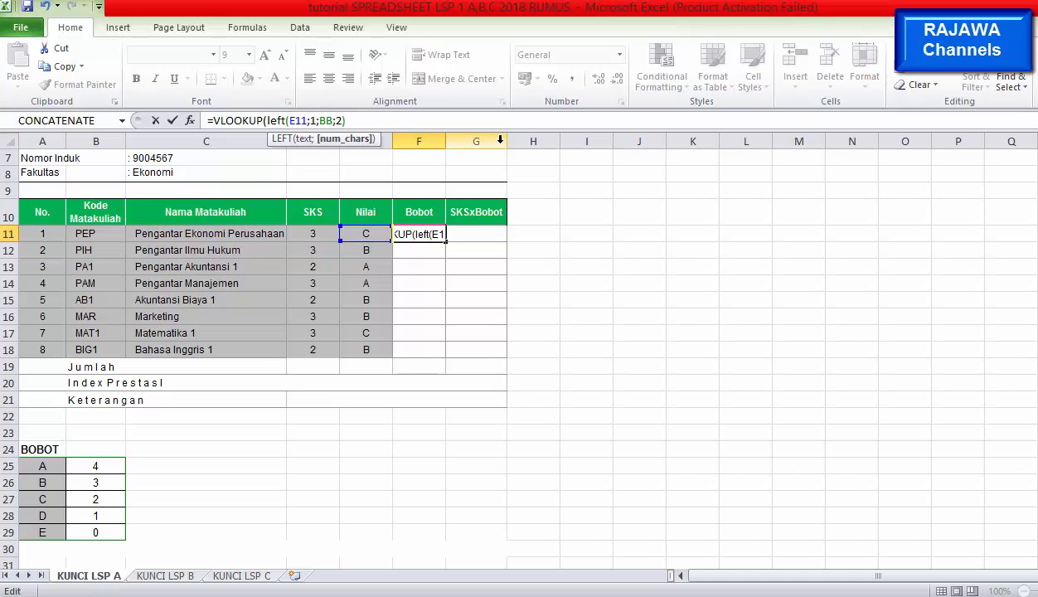
text())
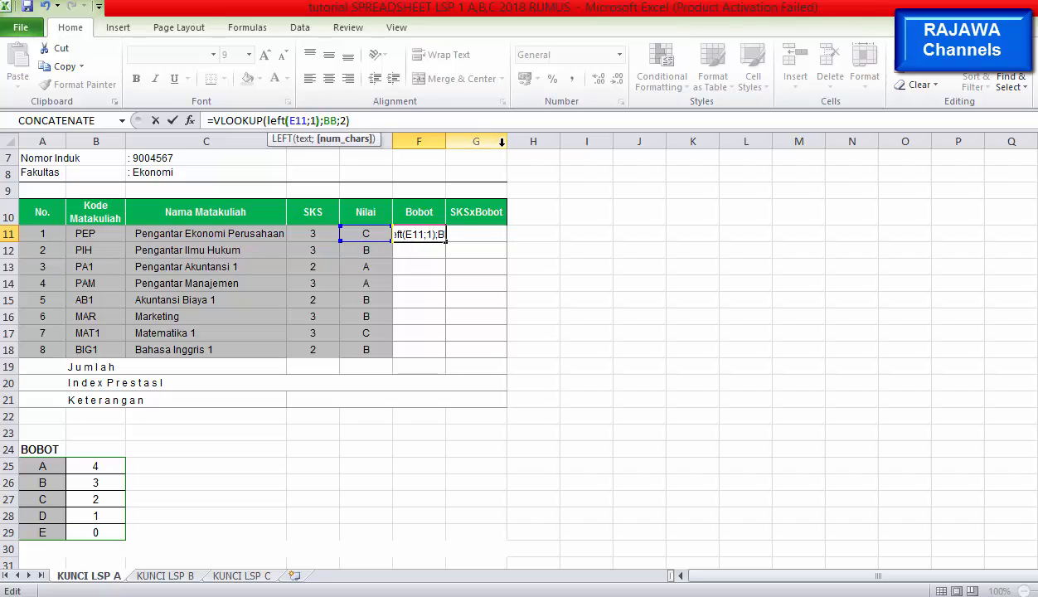
key(Return)
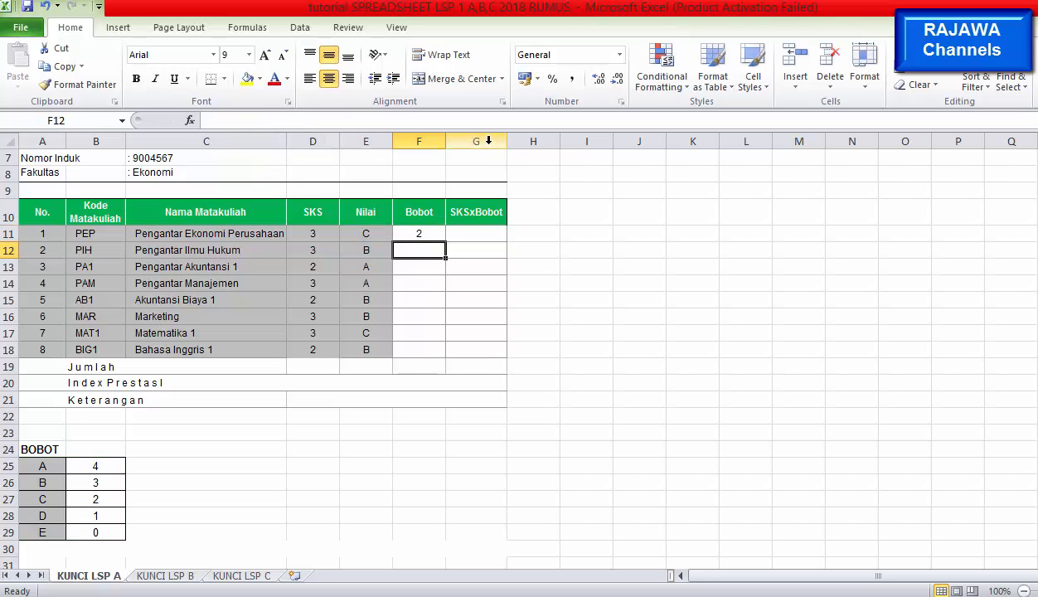
Fill the Bobot formula from F11 down through F18 and recheck the formula in F11.
click(414, 231)
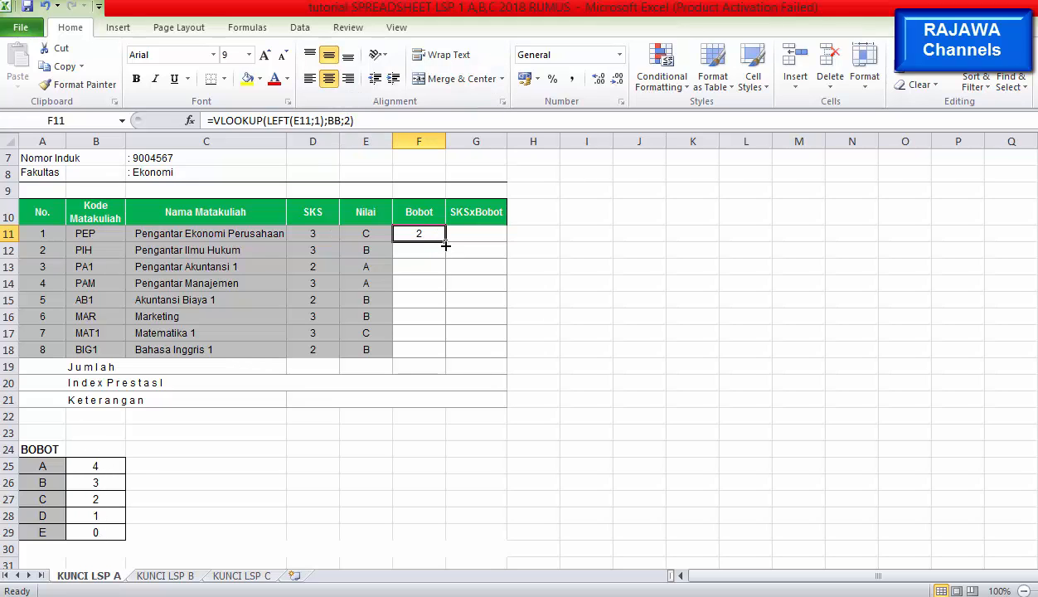
drag(445, 246, 447, 361)
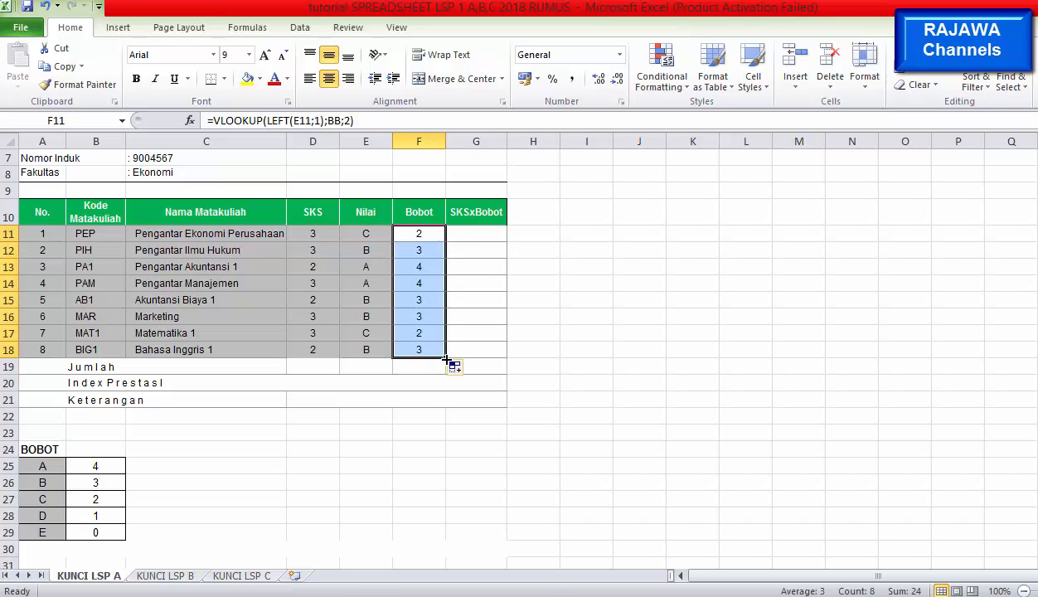
click(639, 348)
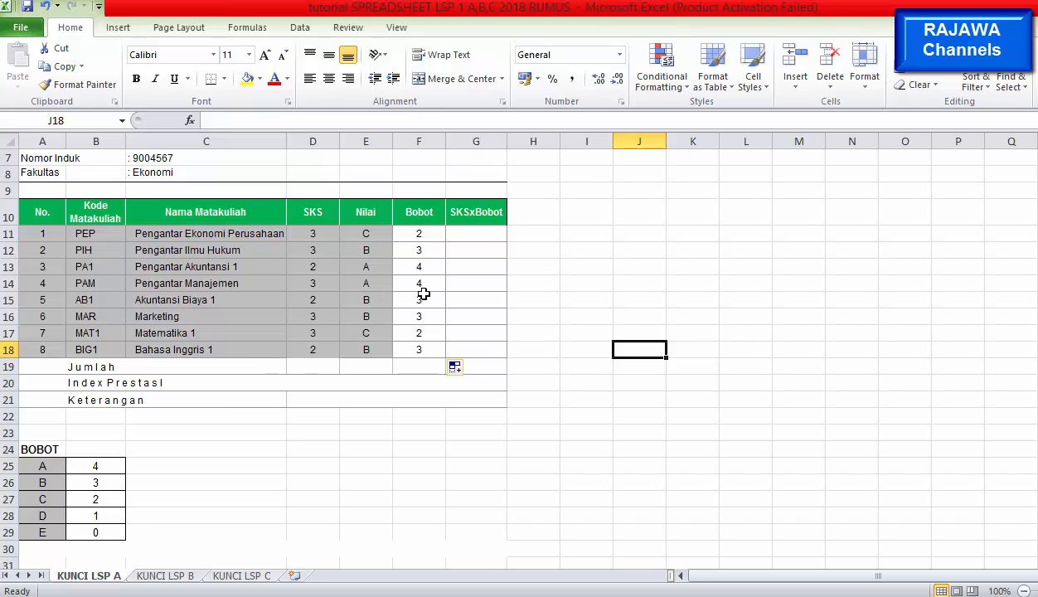
click(306, 463)
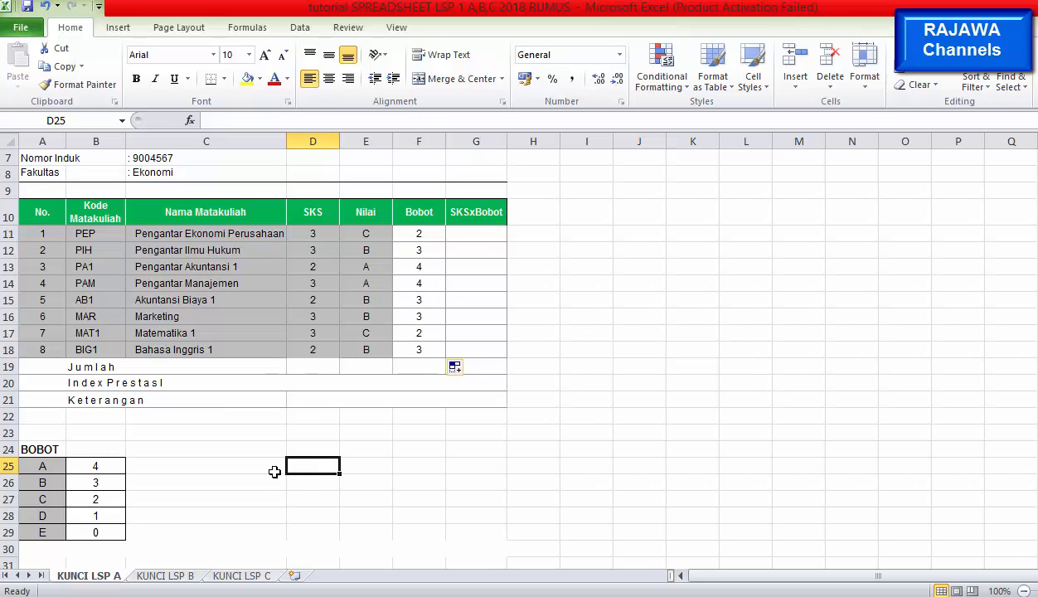
click(419, 233)
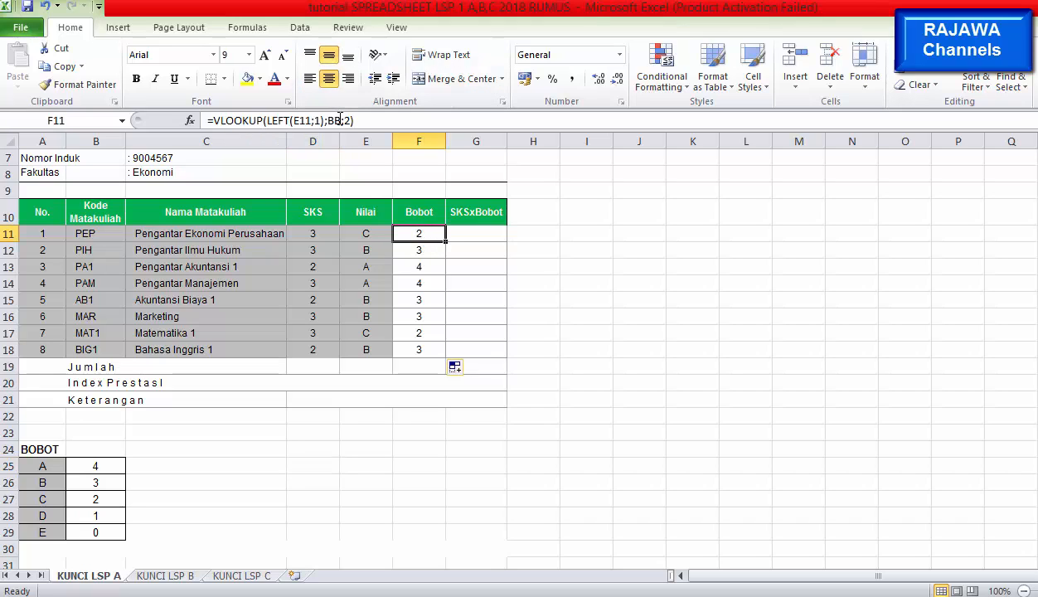
click(530, 390)
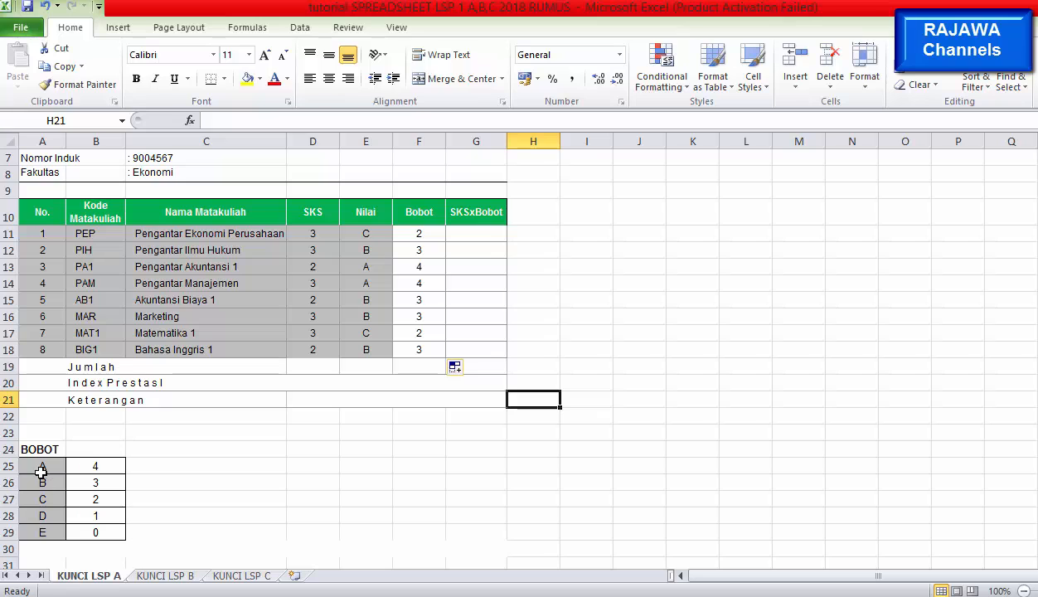
drag(31, 466, 111, 535)
click(235, 29)
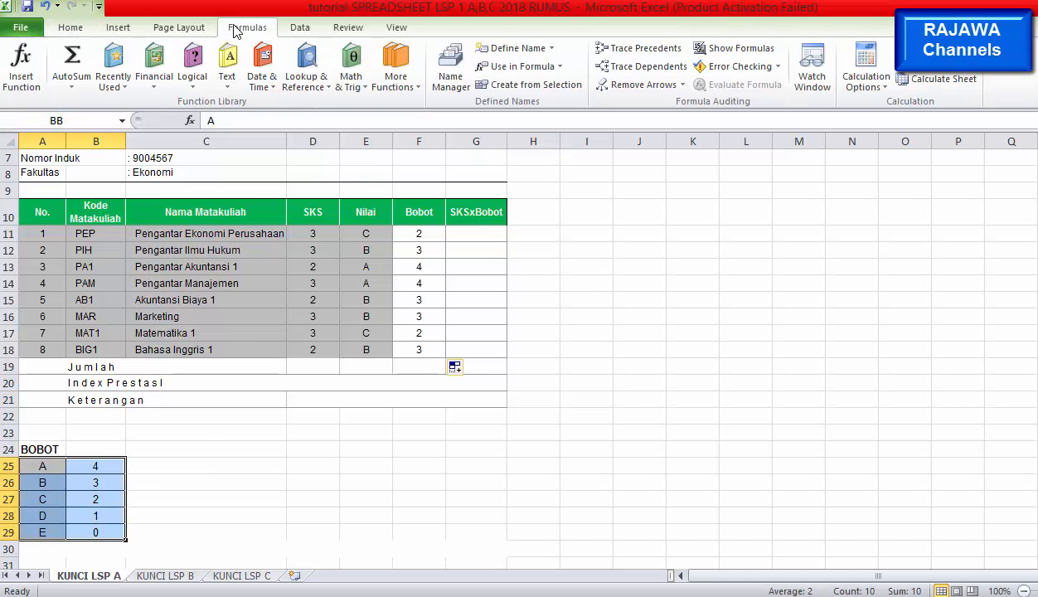
click(551, 48)
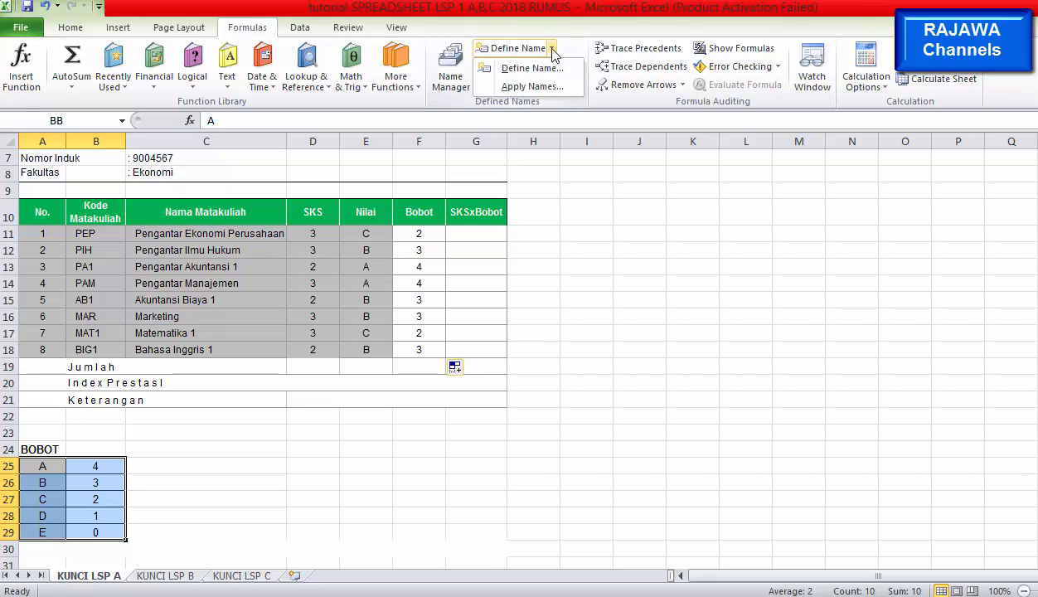
click(552, 67)
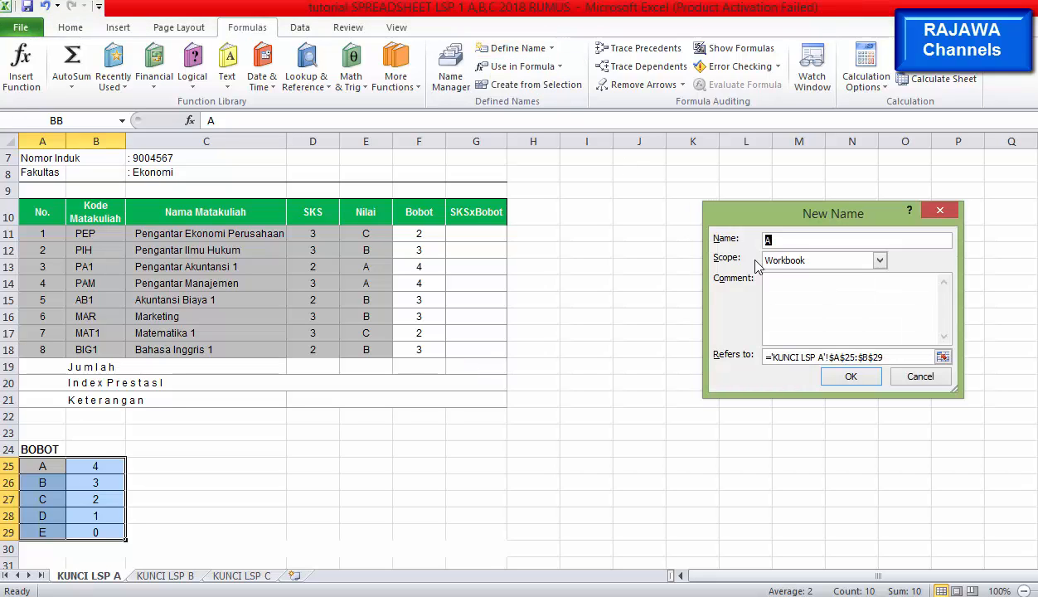
text(b)
click(930, 378)
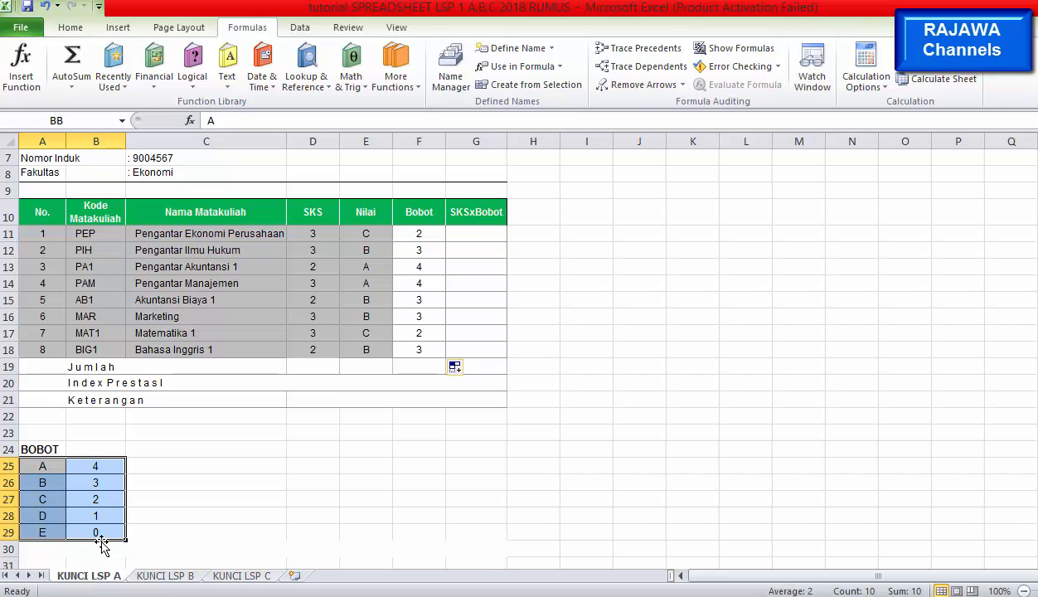
click(222, 516)
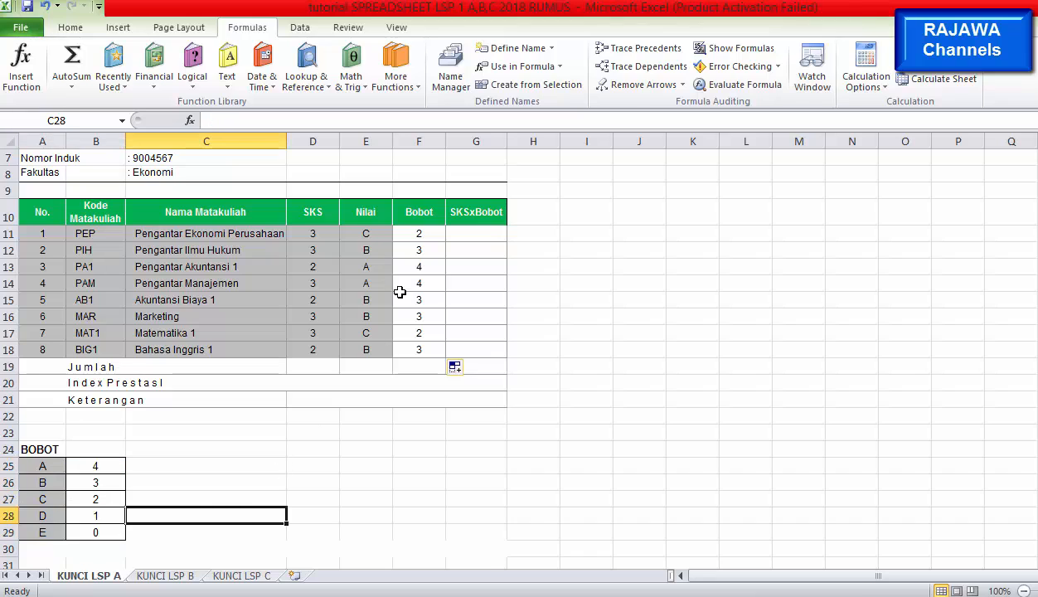
Enter =D11*F11 in SKSxBobot cell G11 to multiply the first course's SKS by its Bobot.
click(423, 233)
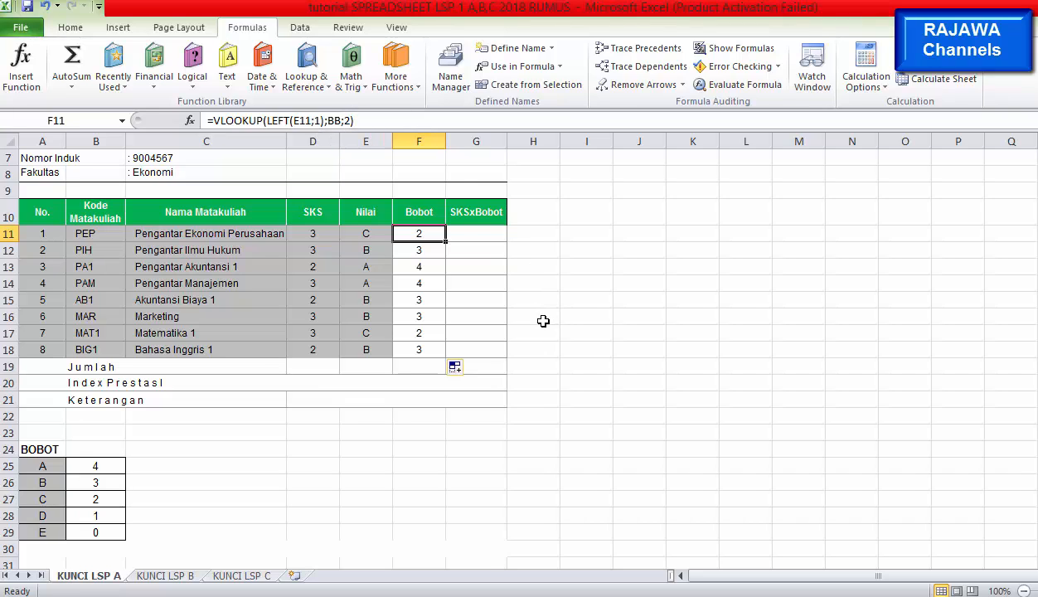
click(471, 233)
text(=)
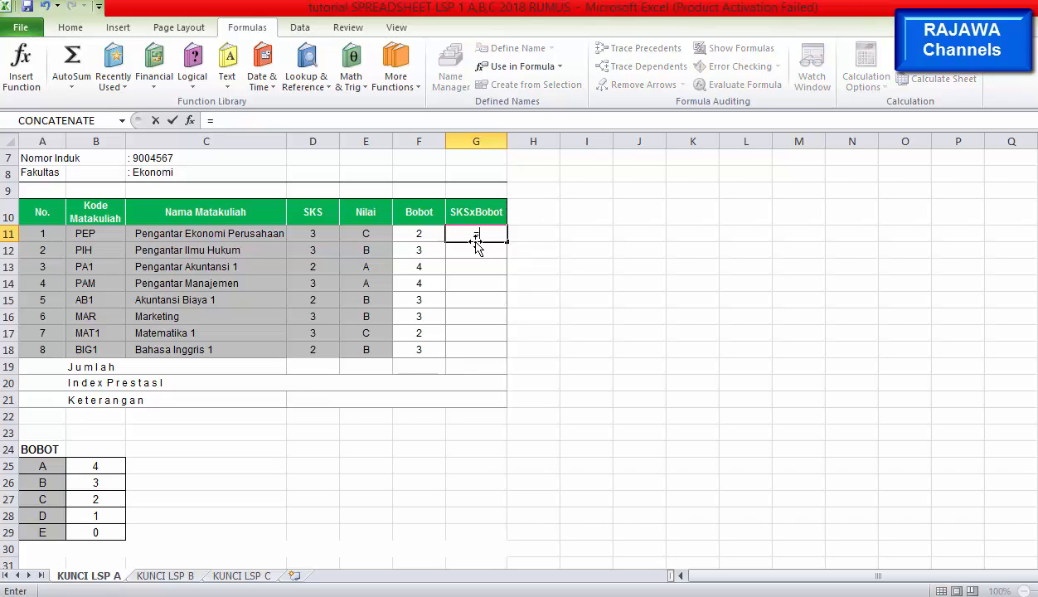
click(312, 235)
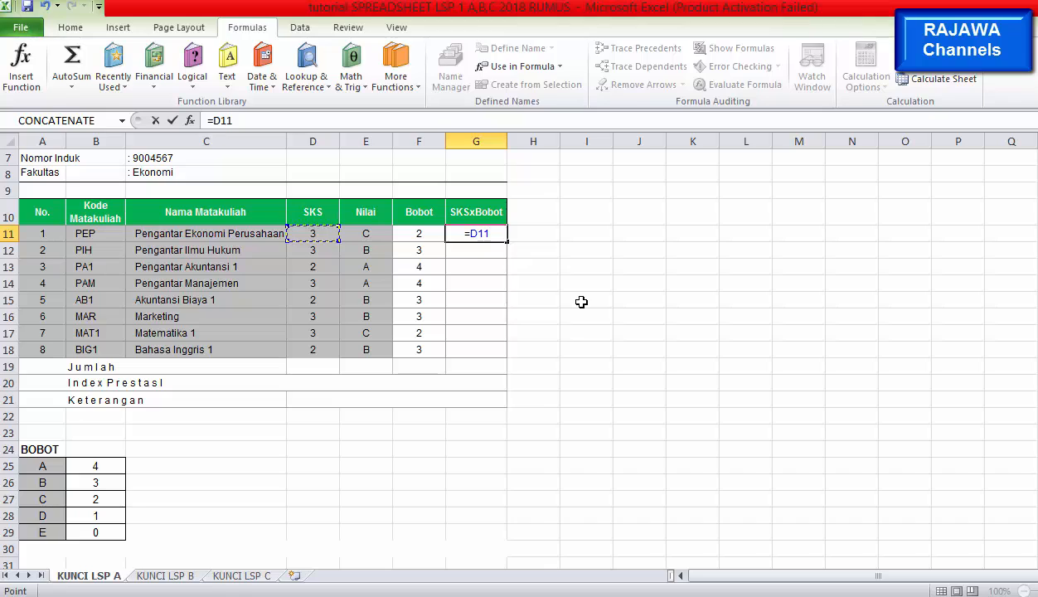
text(*)
click(417, 235)
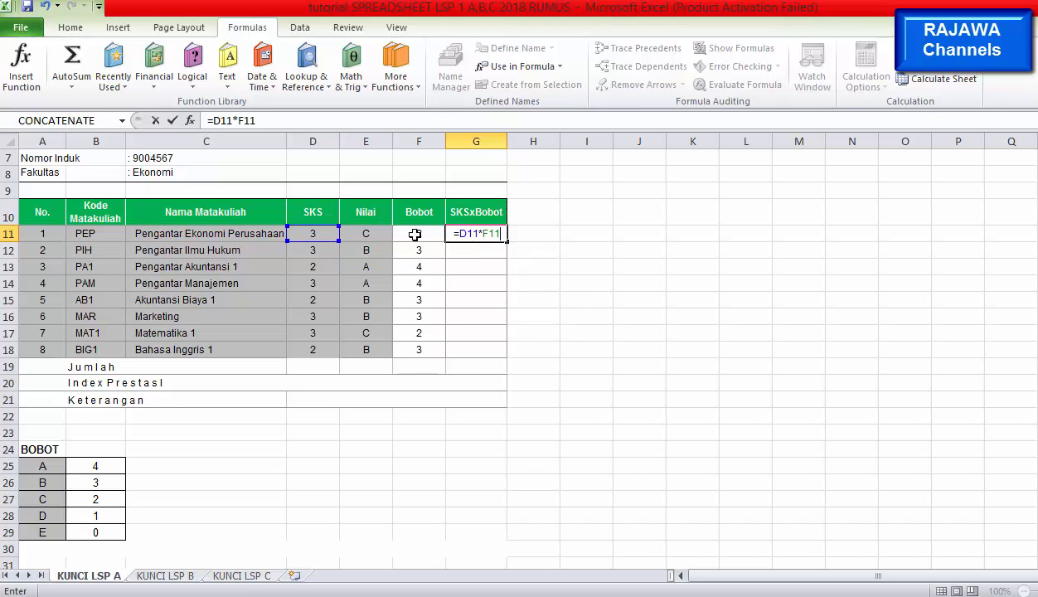
key(Return)
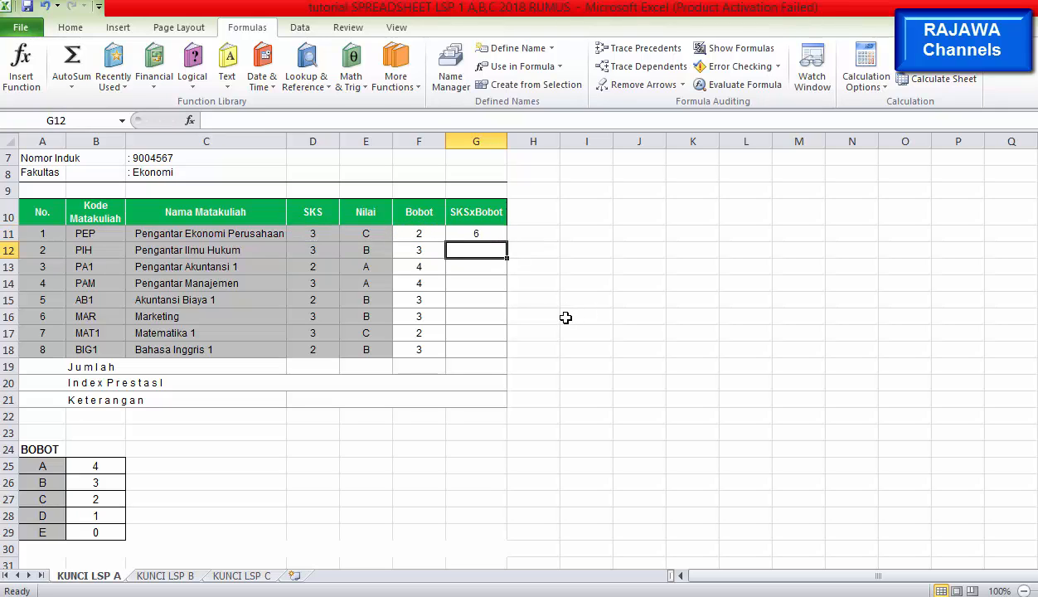
Fill the SKSxBobot formula from G11 down through G18 for the remaining courses.
click(470, 233)
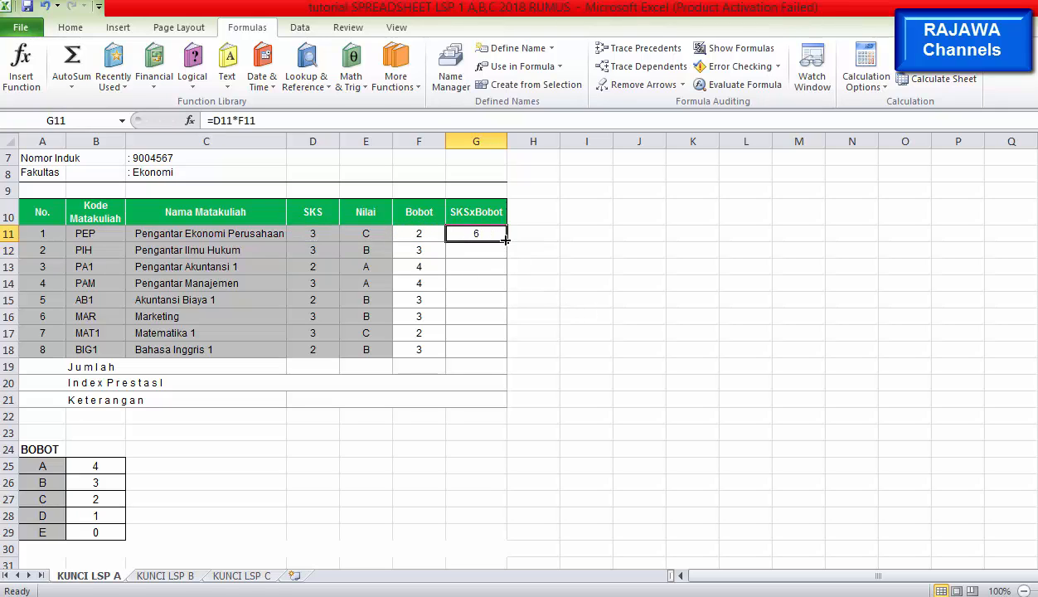
drag(505, 240, 505, 351)
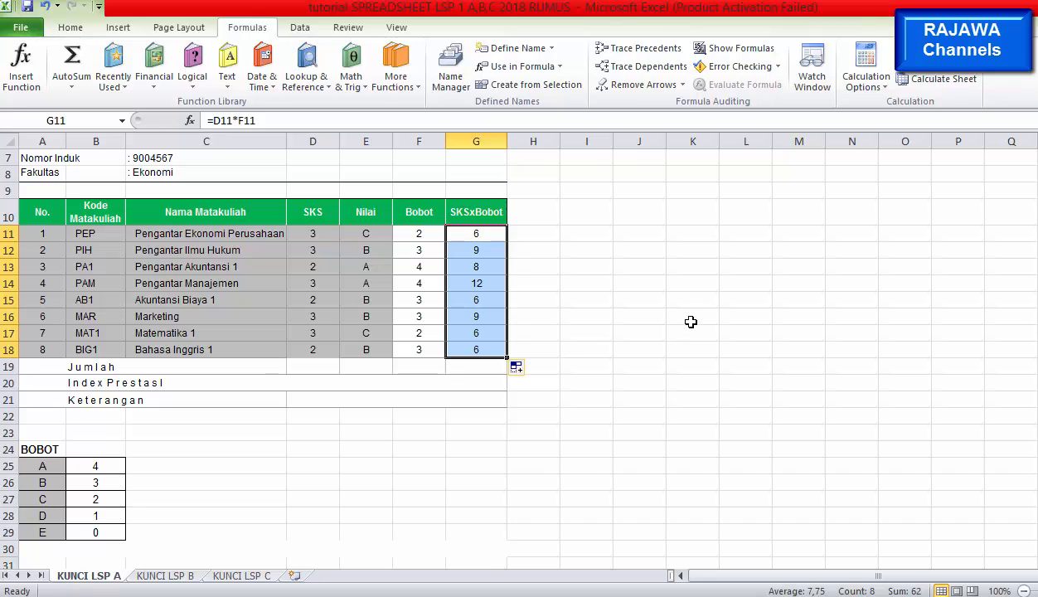
click(619, 340)
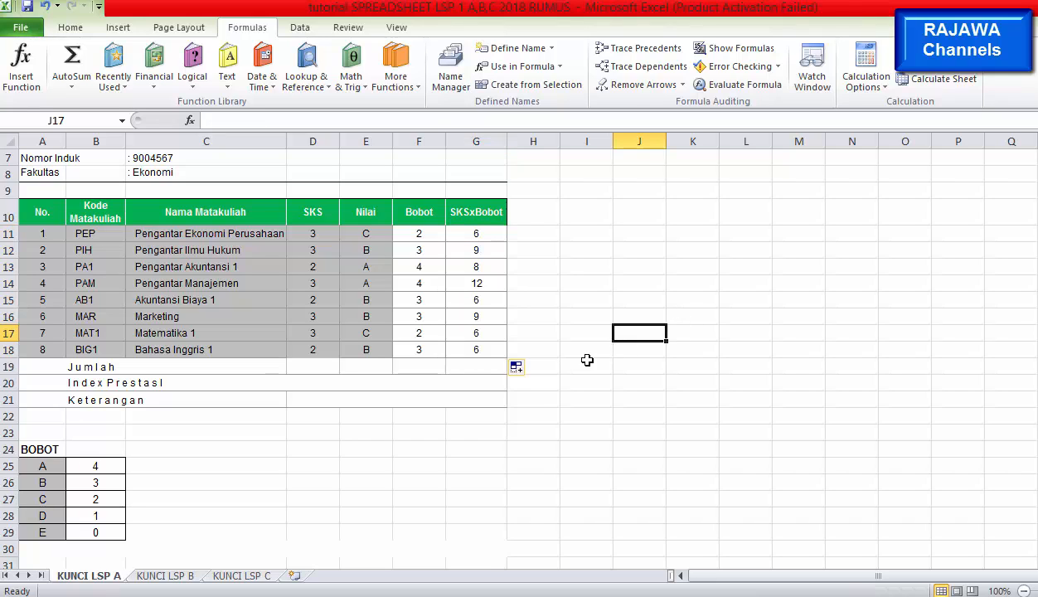
Total the SKS column in Jumlah cell D19 with =SUM(D11:D18).
click(312, 370)
text(=S)
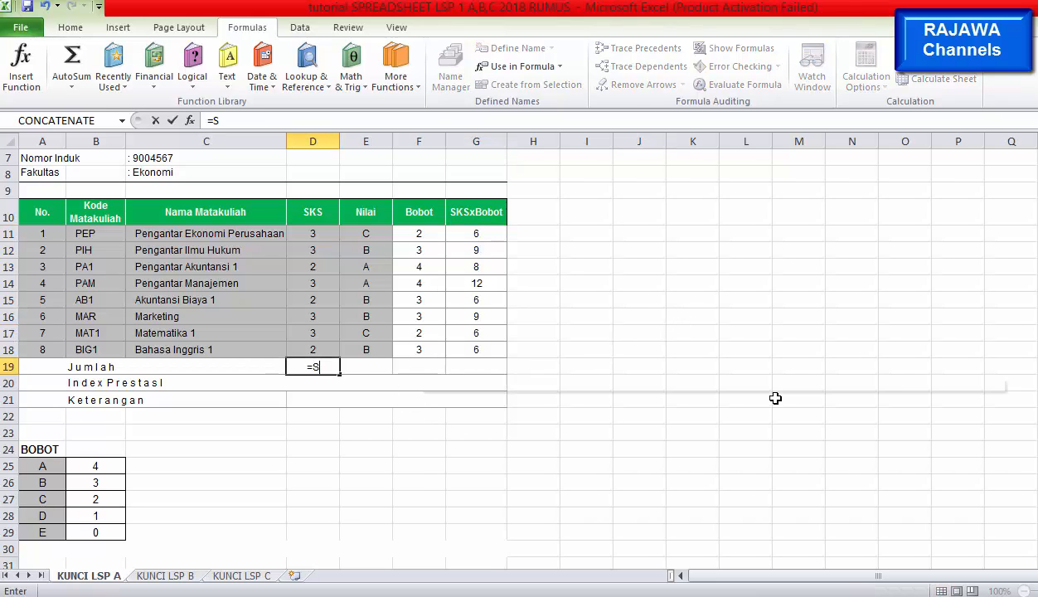
text(UM()
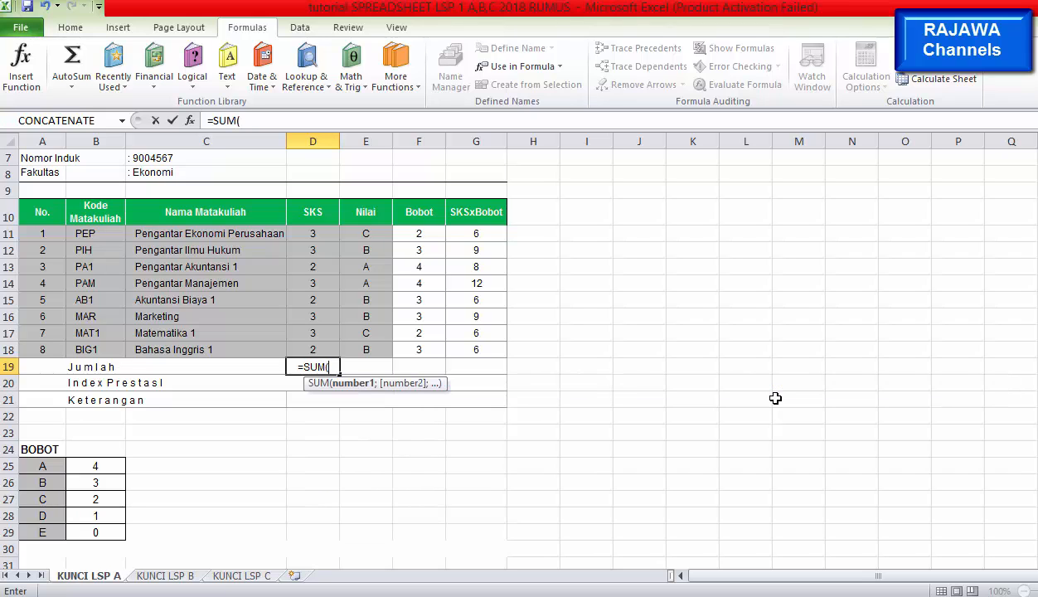
drag(312, 231, 313, 348)
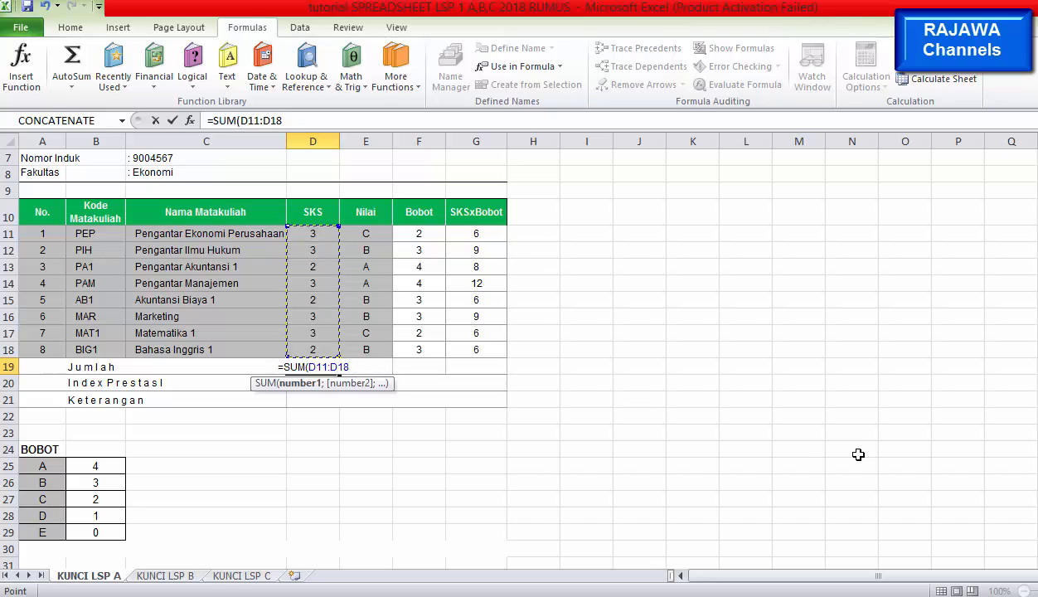
text())
key(Return)
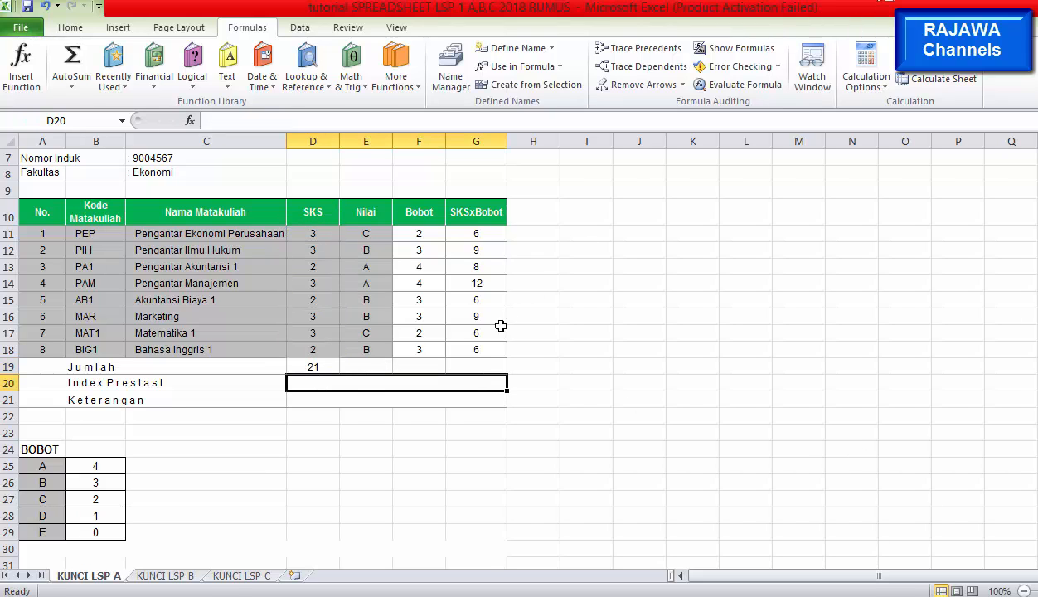
Copy the SKS total formula from D19 to Bobot cell F19 and extend it to SKSxBobot cell G19 in the Jumlah row.
click(324, 364)
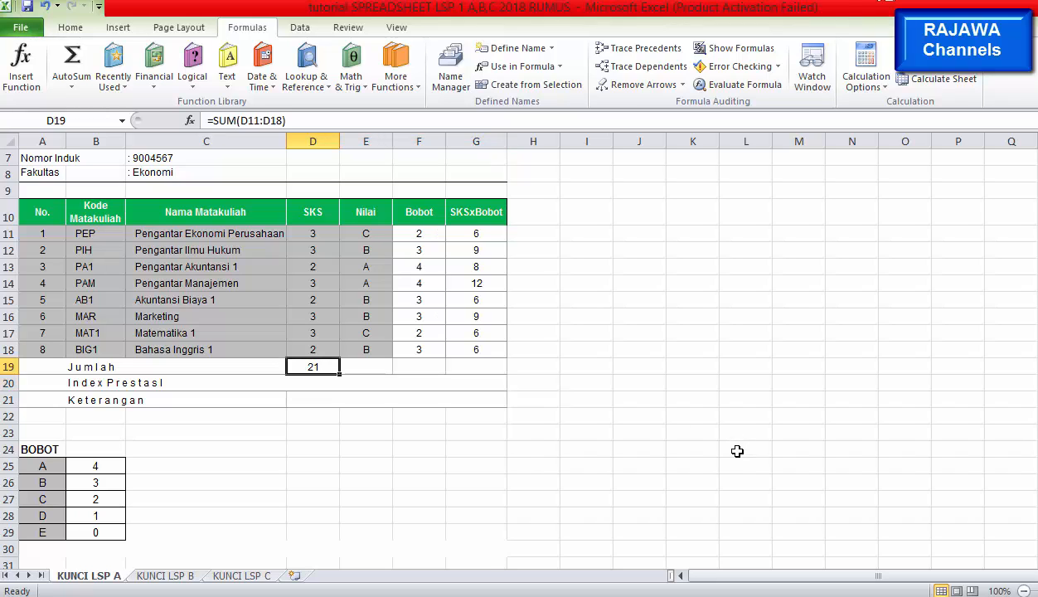
key(ctrl+c)
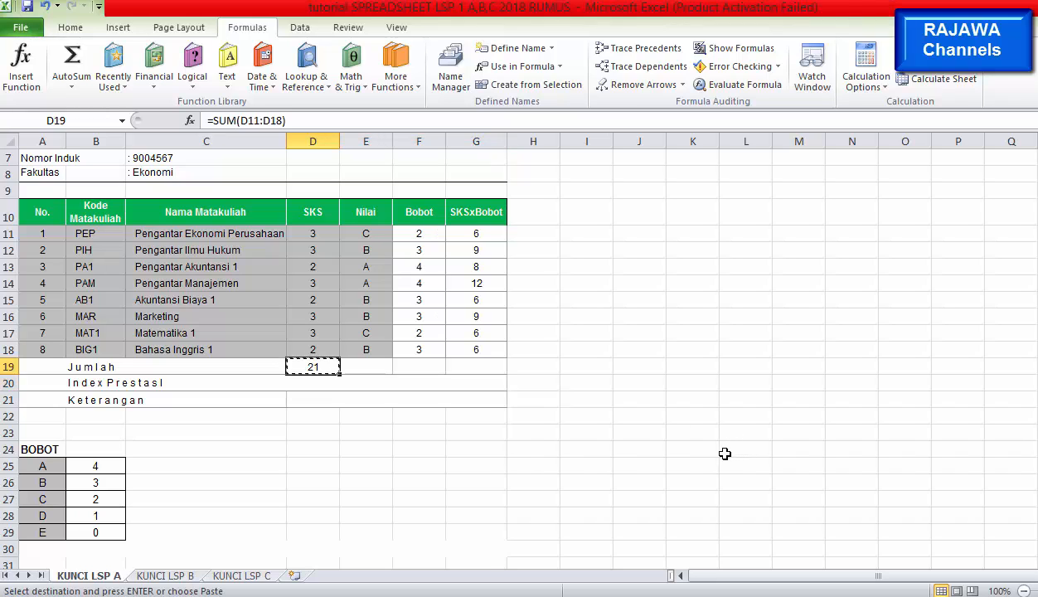
click(415, 366)
key(Return)
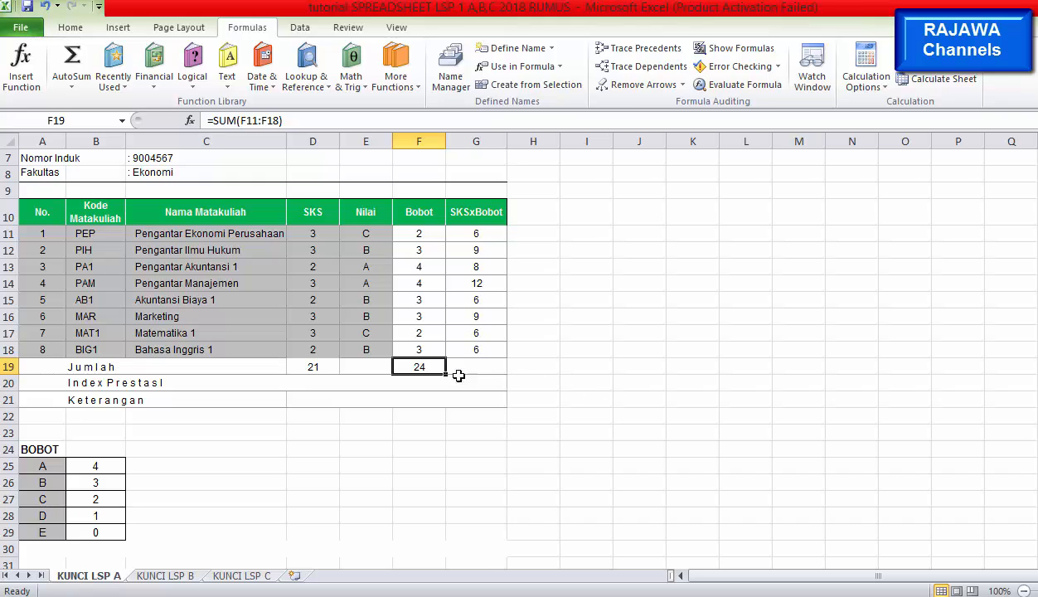
drag(443, 376, 489, 370)
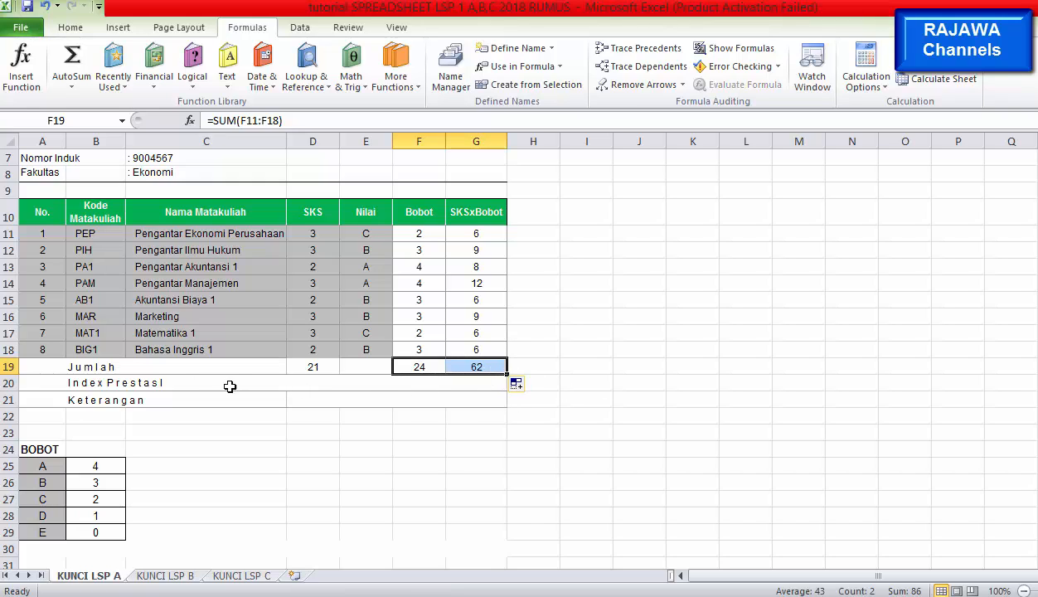
Enter =G19/D19 in the Index Prestasi cell D20 to divide the SKSxBobot total by the SKS total.
click(300, 385)
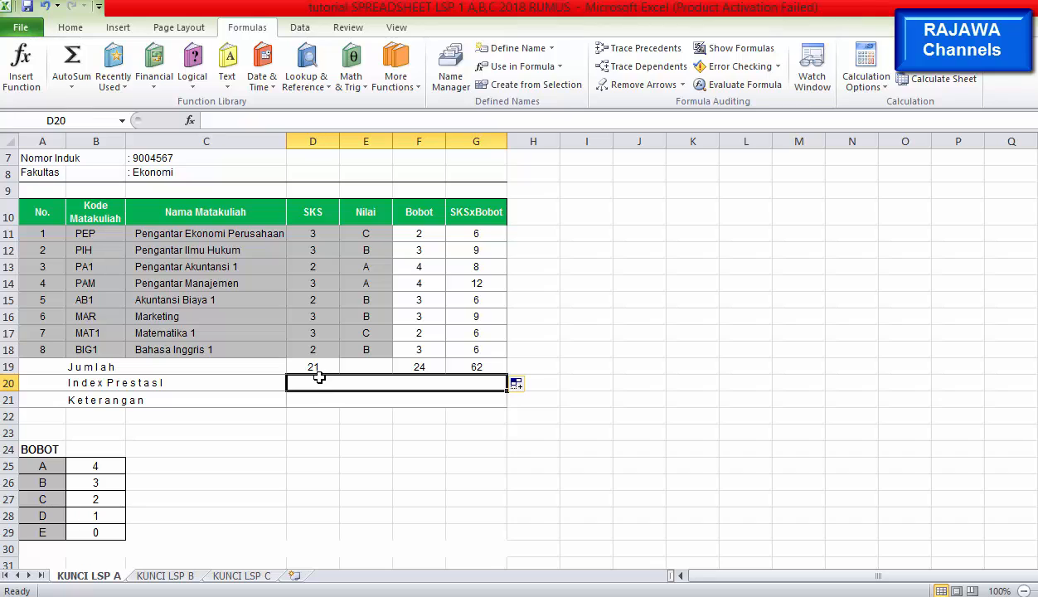
text(=)
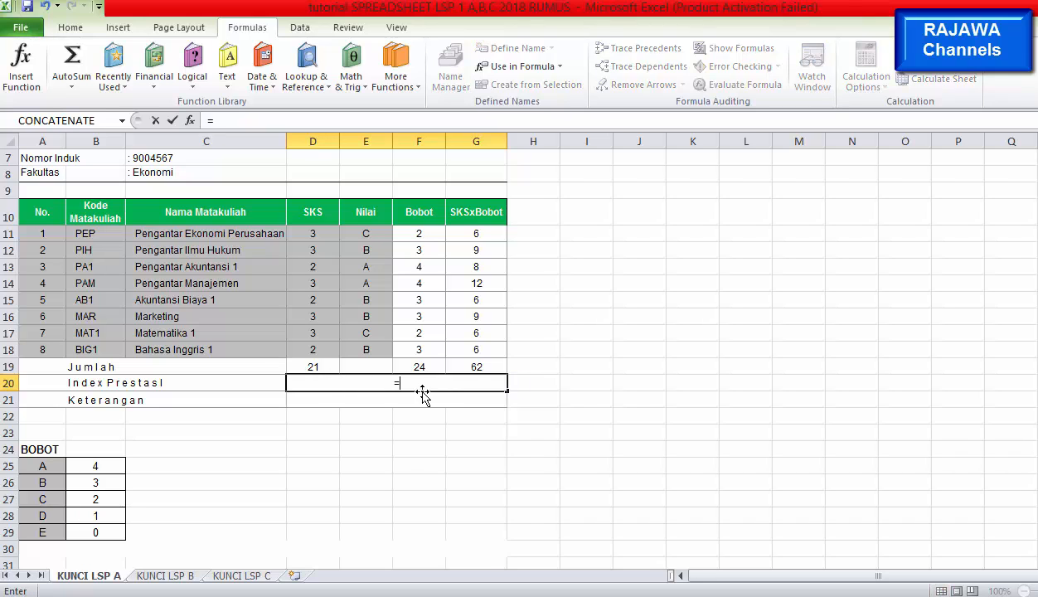
click(475, 366)
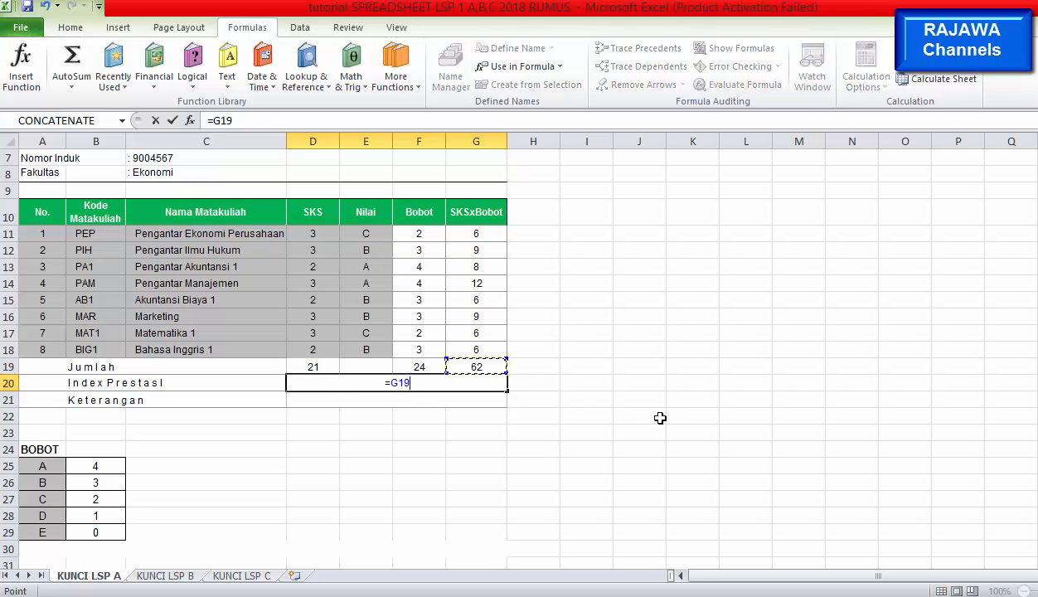
text(/)
click(320, 358)
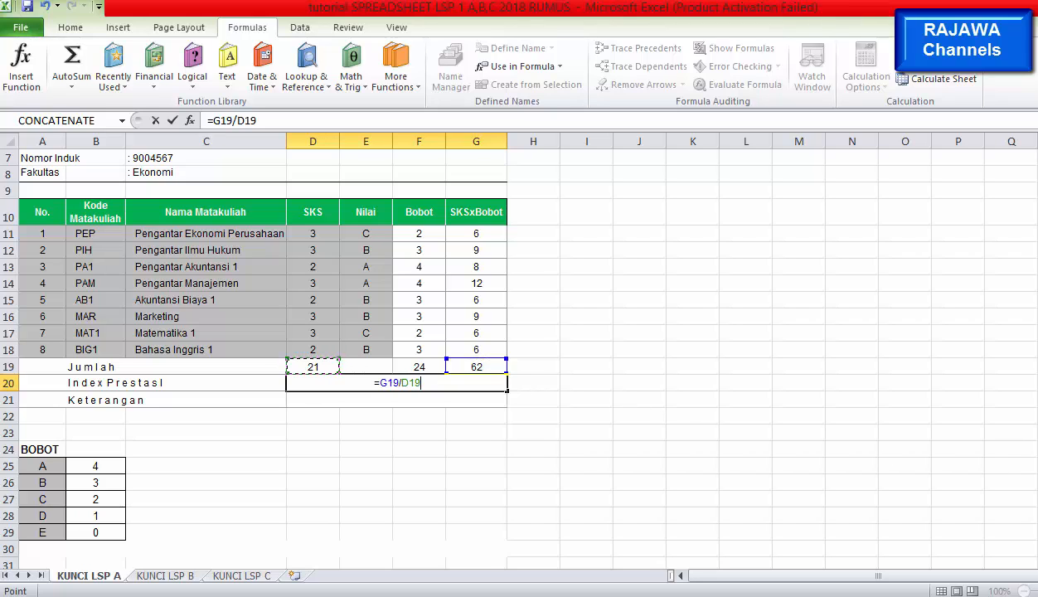
key(Return)
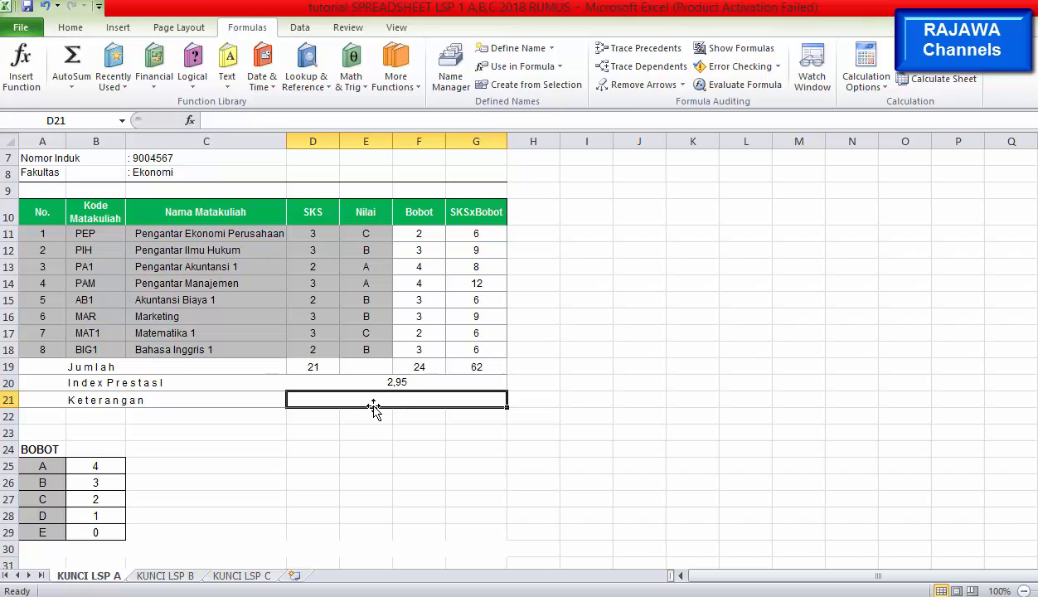
Begin the Keterangan formula in D21 with =IF(D20>3;"sangat baik) as the first grade condition.
text(=IF)
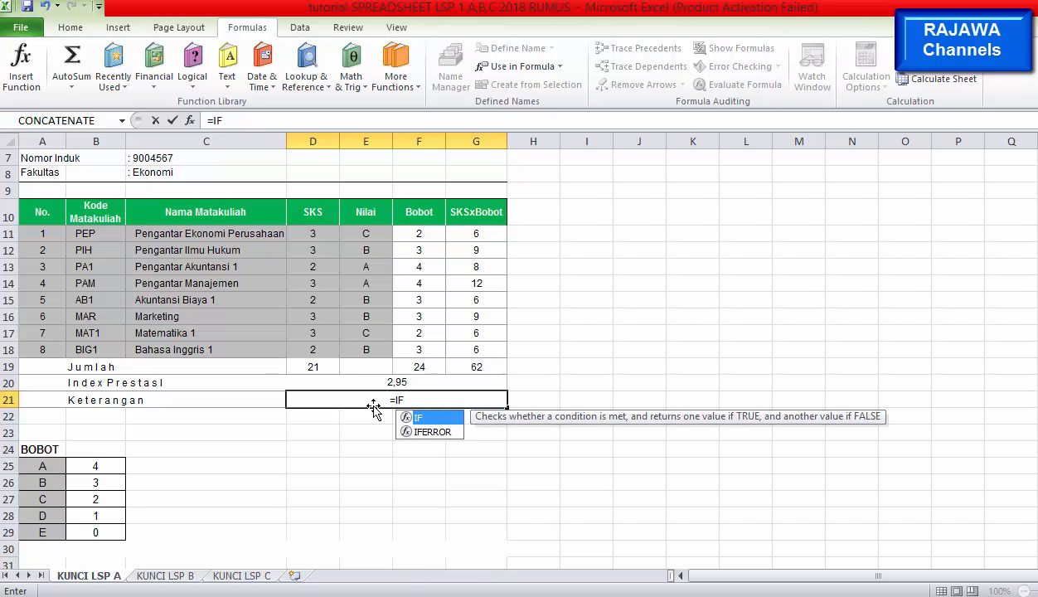
text(()
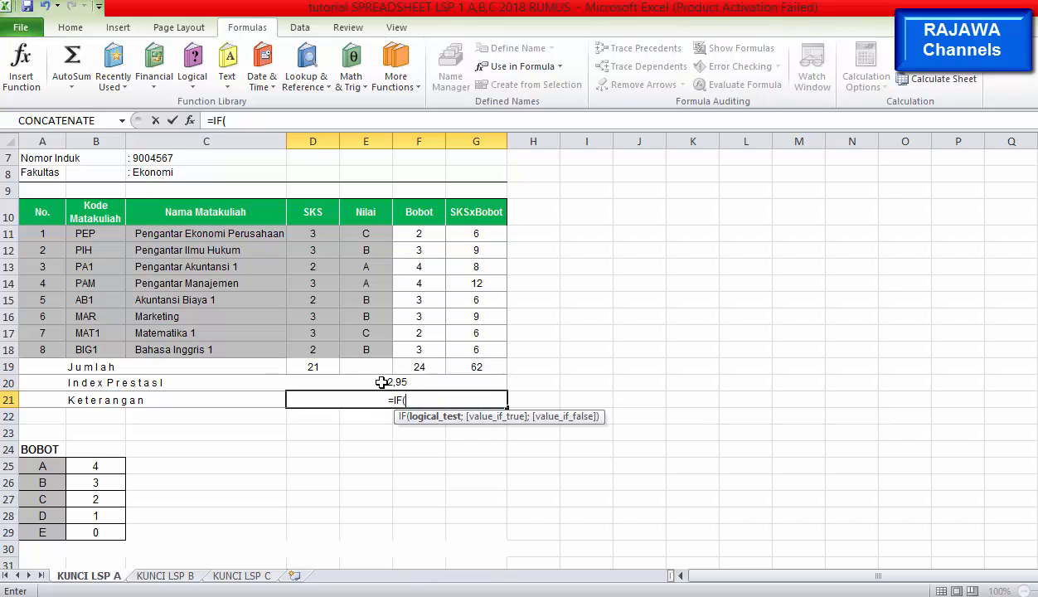
click(373, 374)
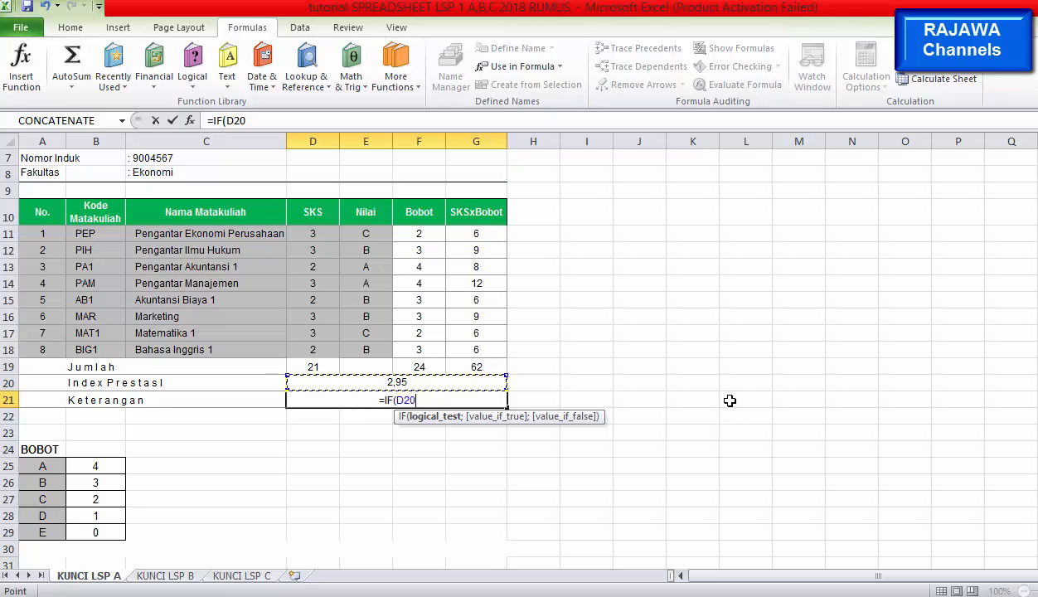
text(=)
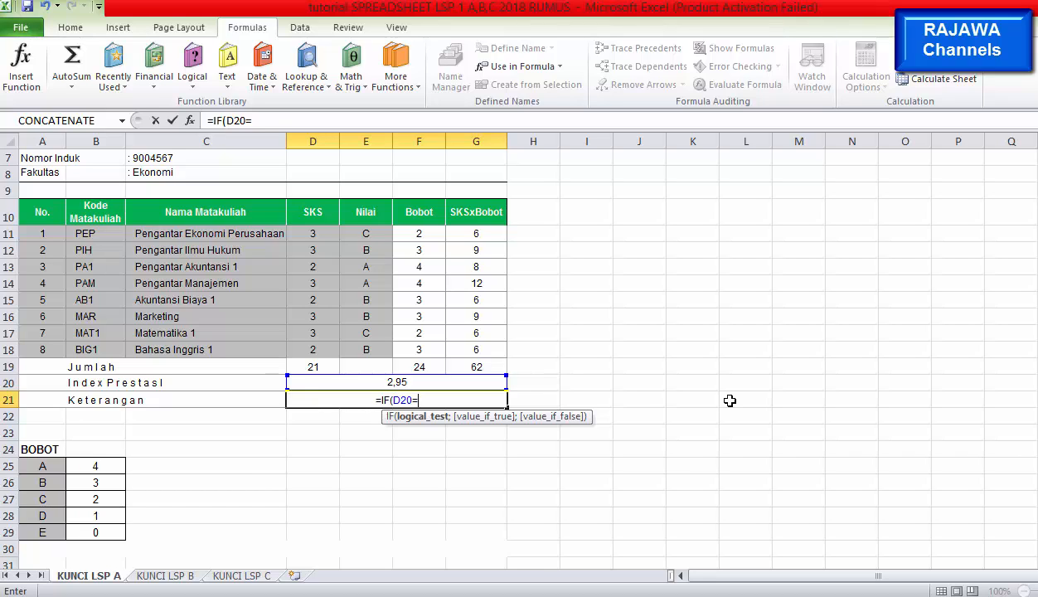
key(BackSpace)
text(>3)
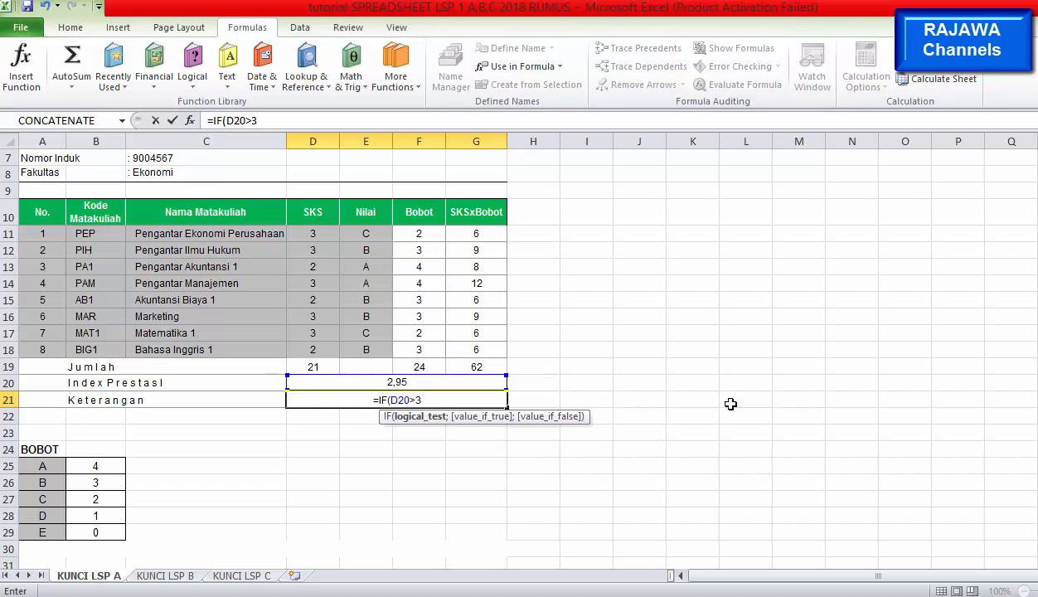
text(;)
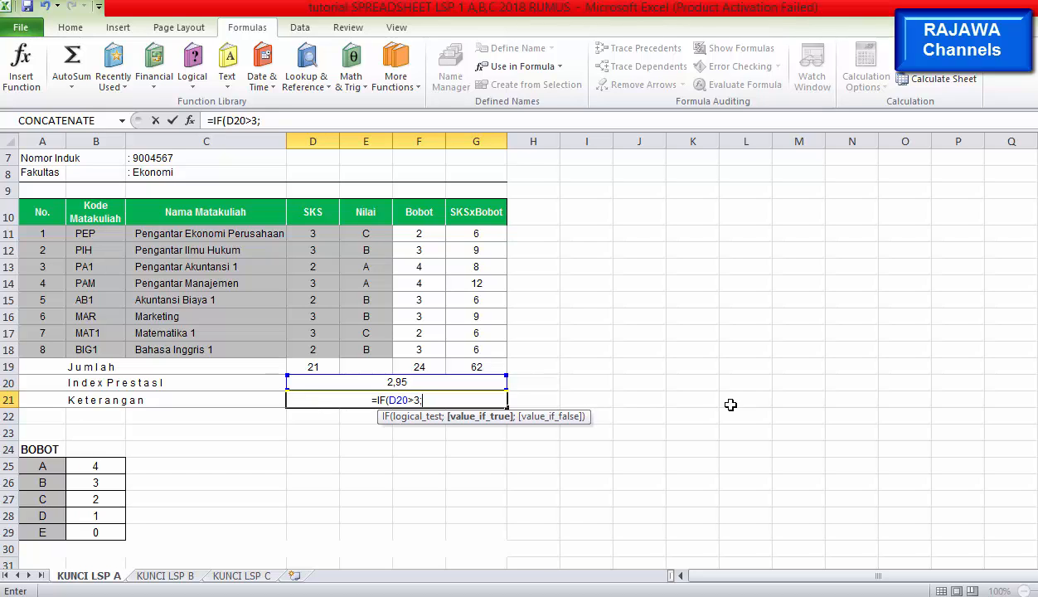
text(")
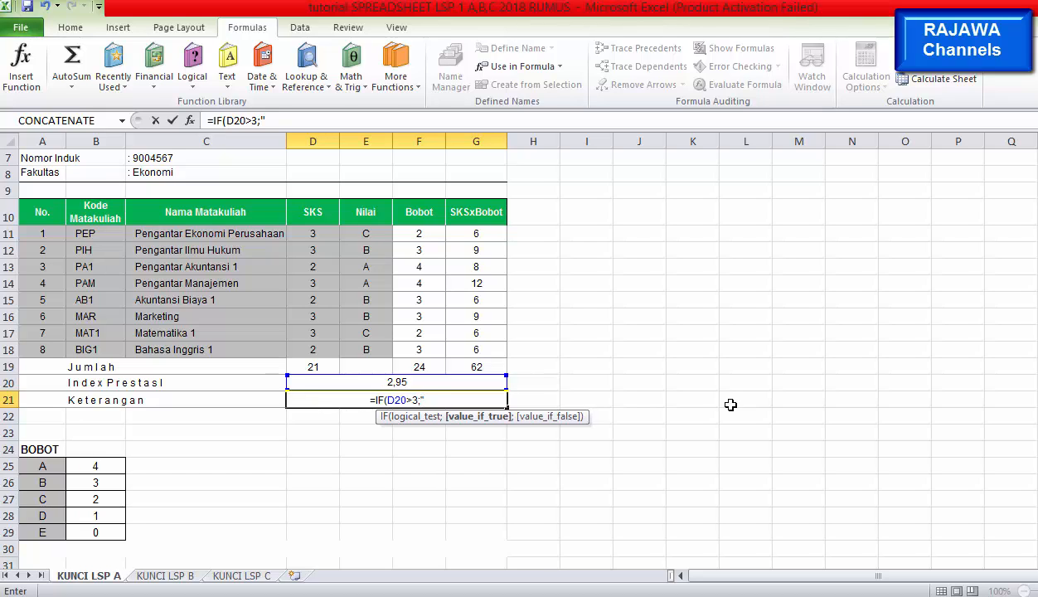
text(s)
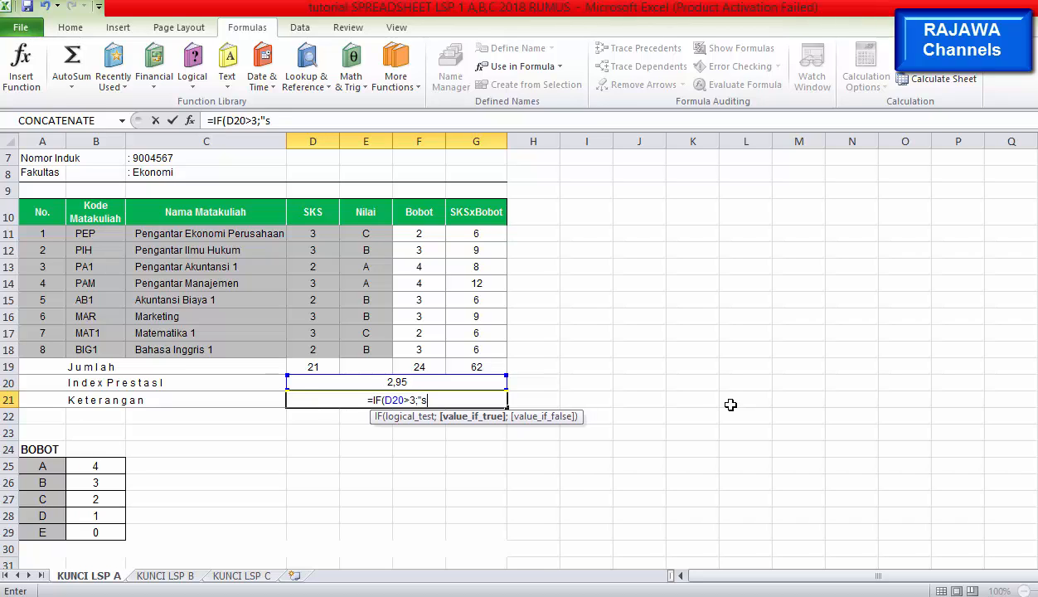
text(angat baik)
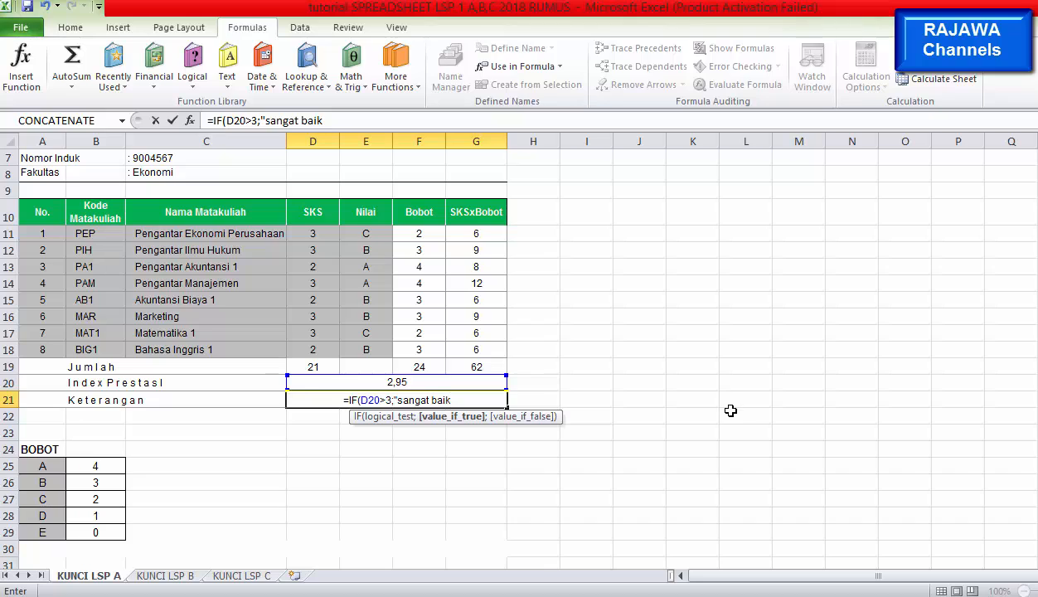
text())
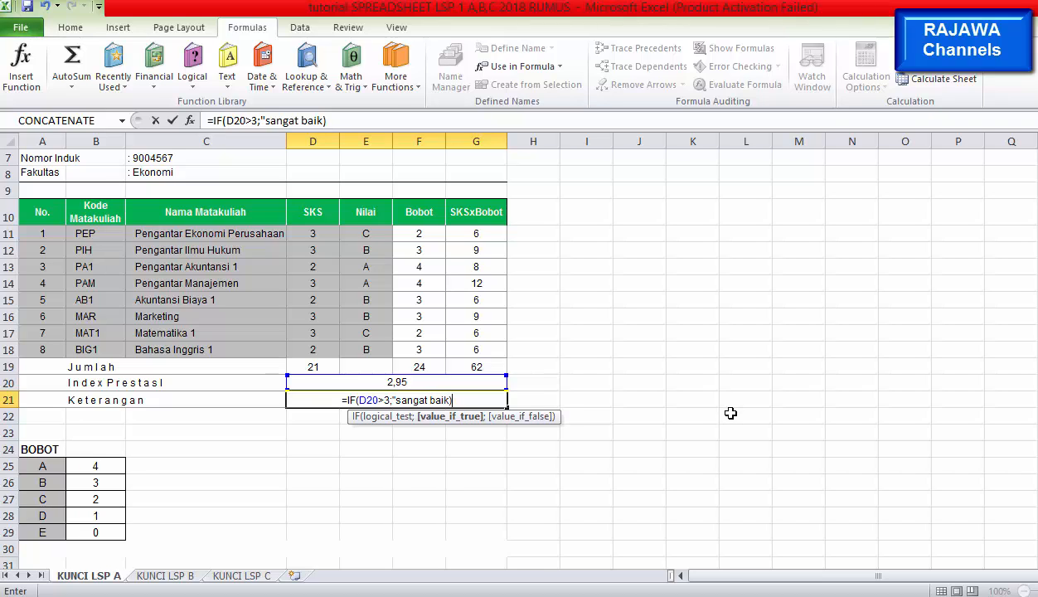
Extend the Keterangan formula in D21 with a second nested condition, ;if(D20>2;"baik";.
text(;)
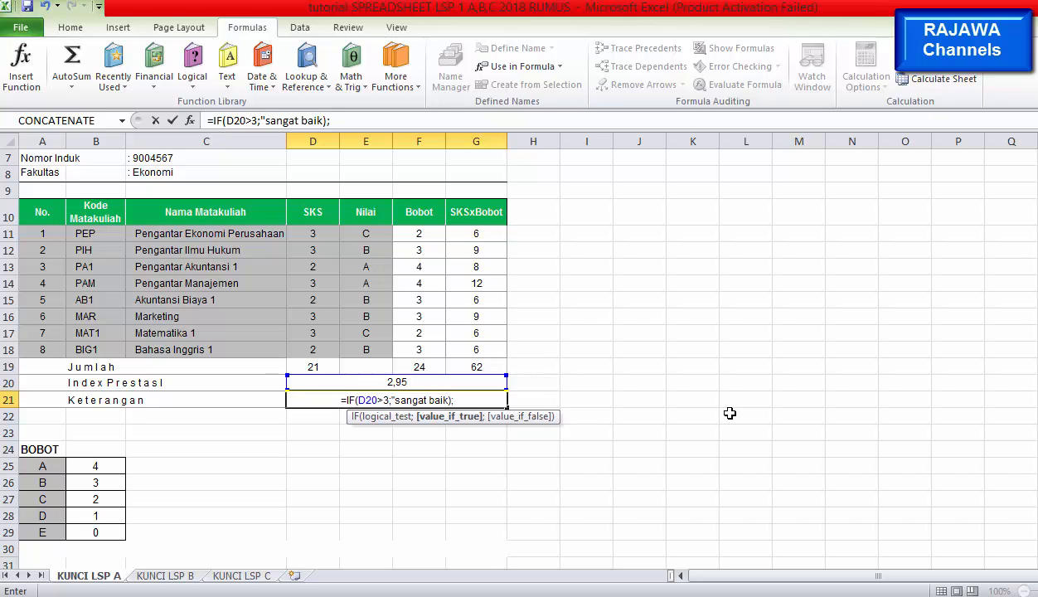
text(if)
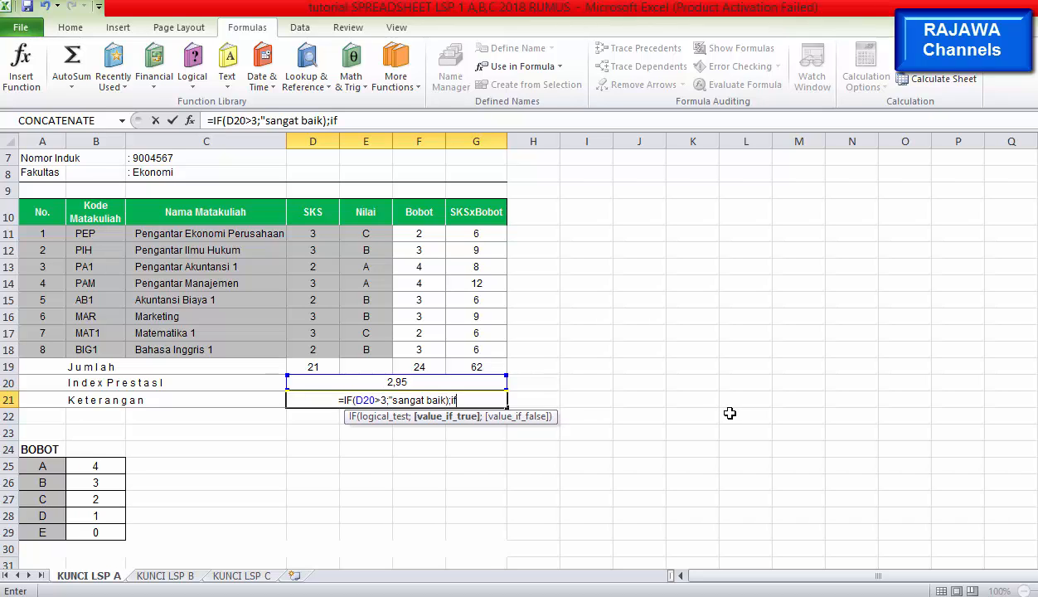
text(()
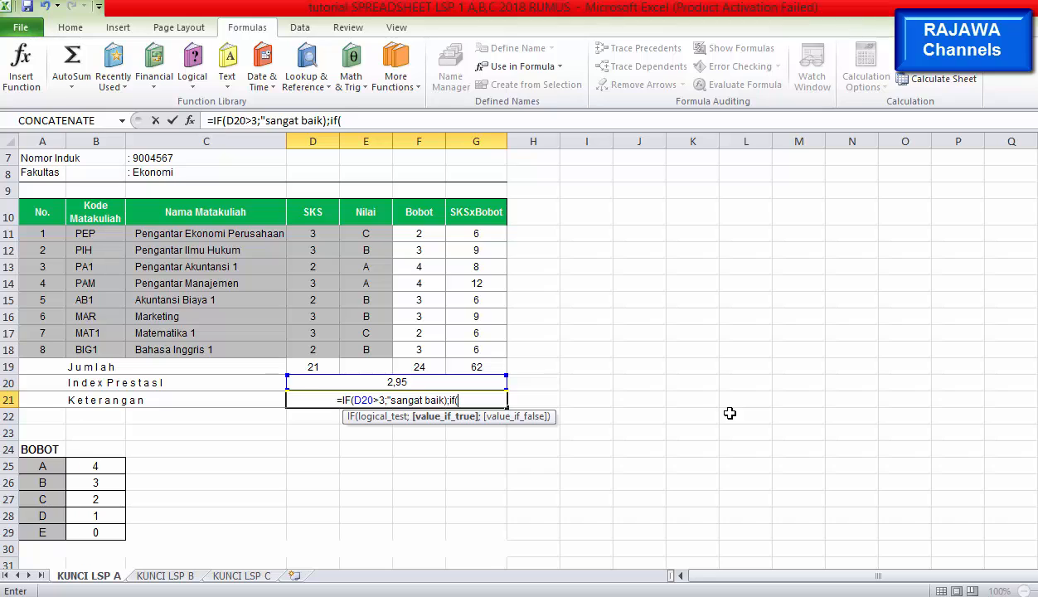
click(398, 382)
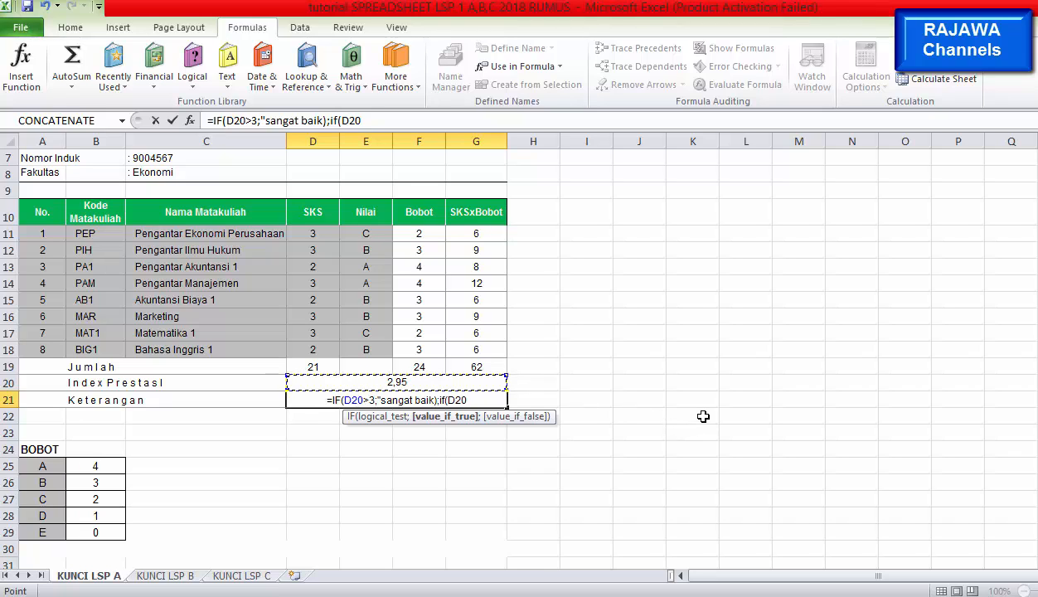
text(>)
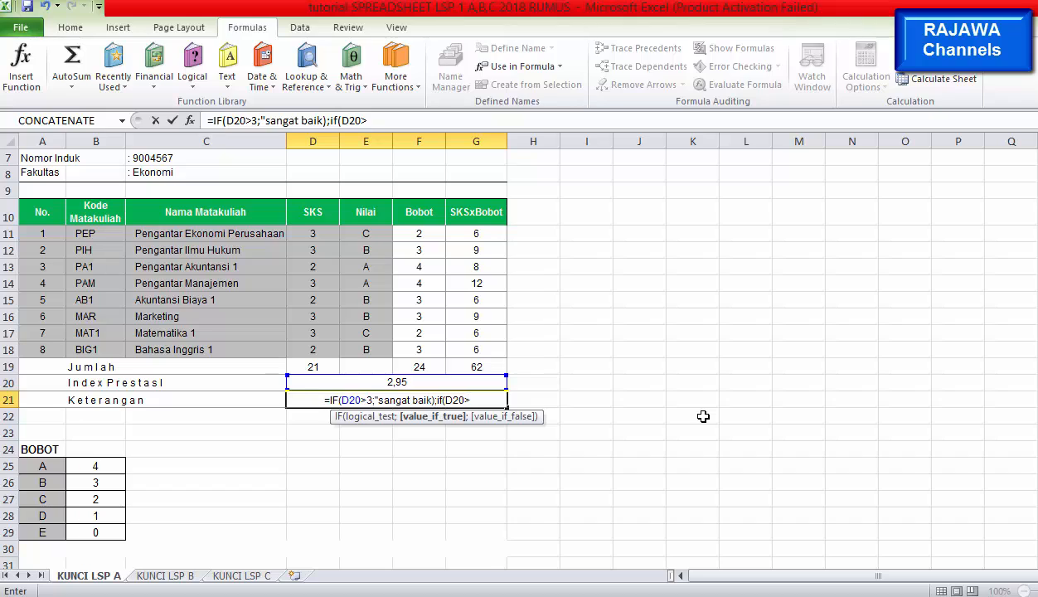
text(2)
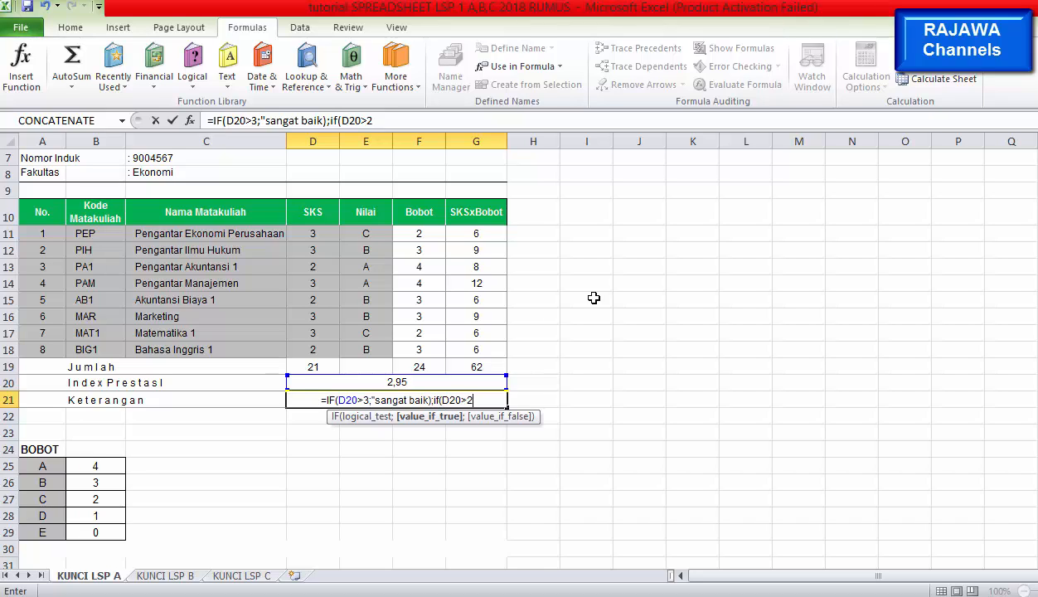
text(;)
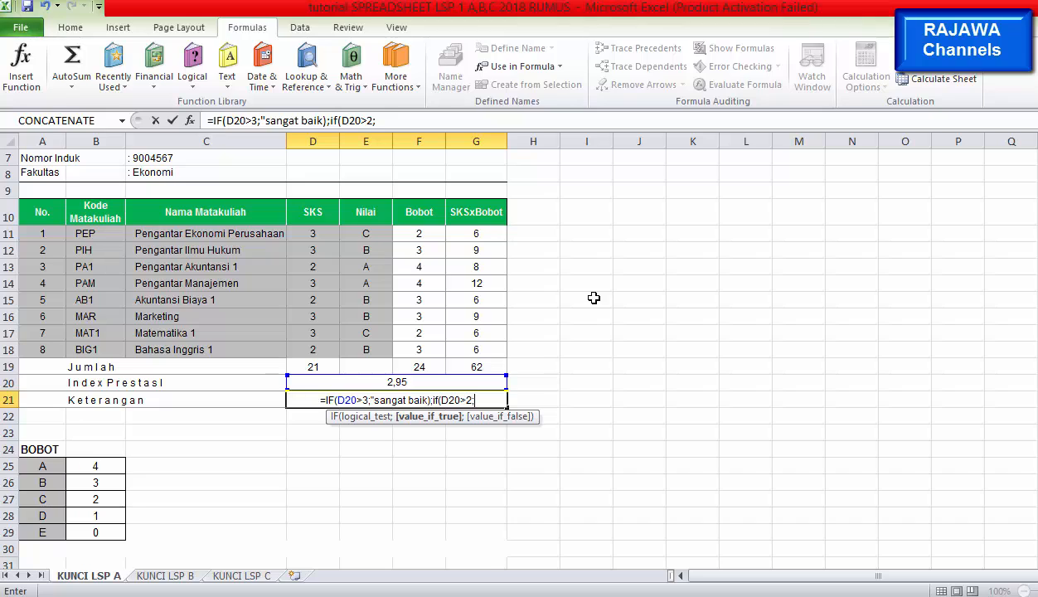
text(")
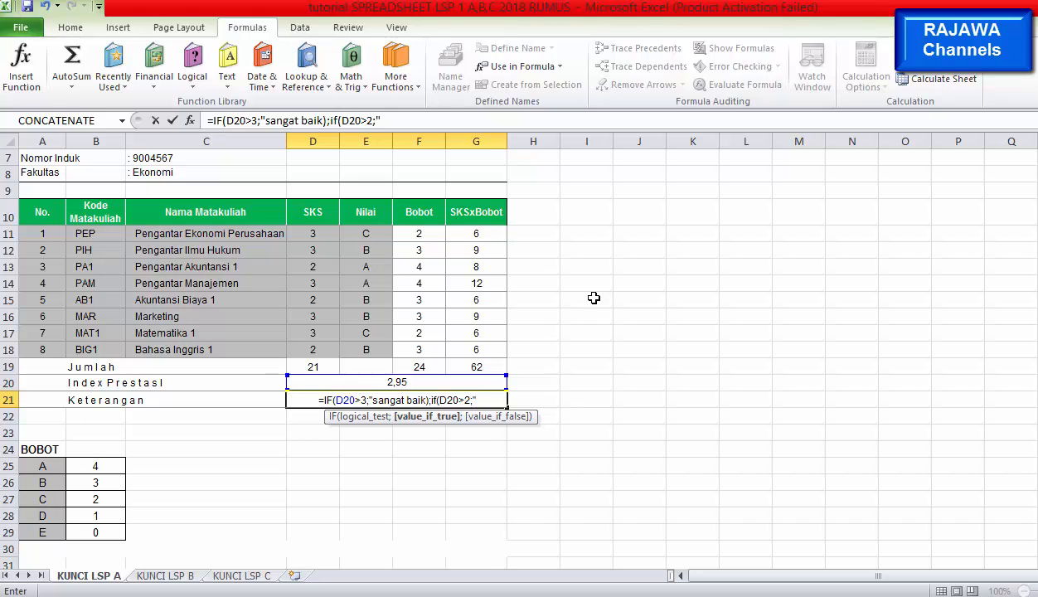
text(baik)
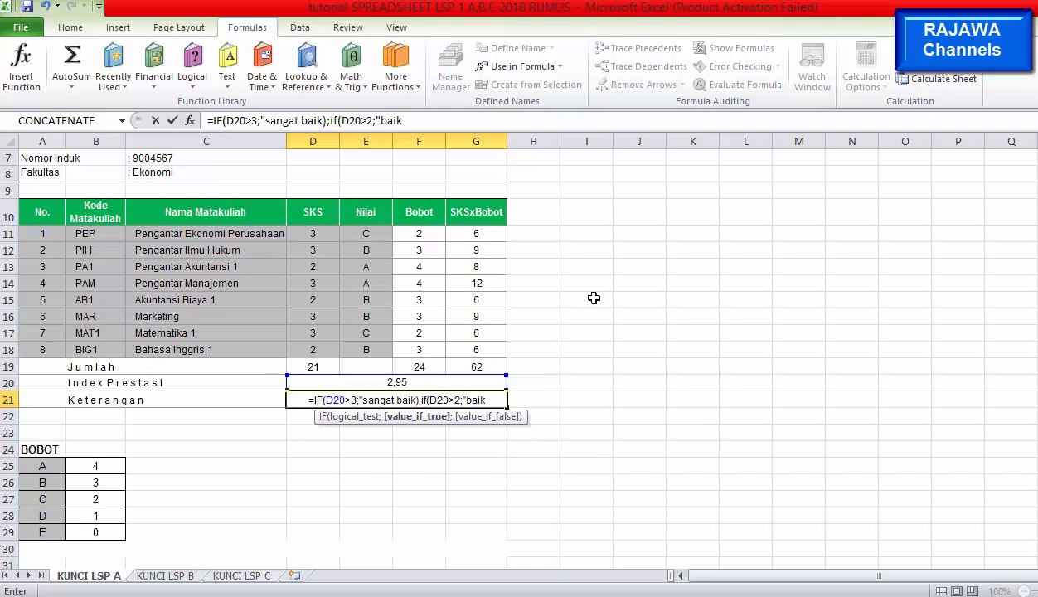
text(")
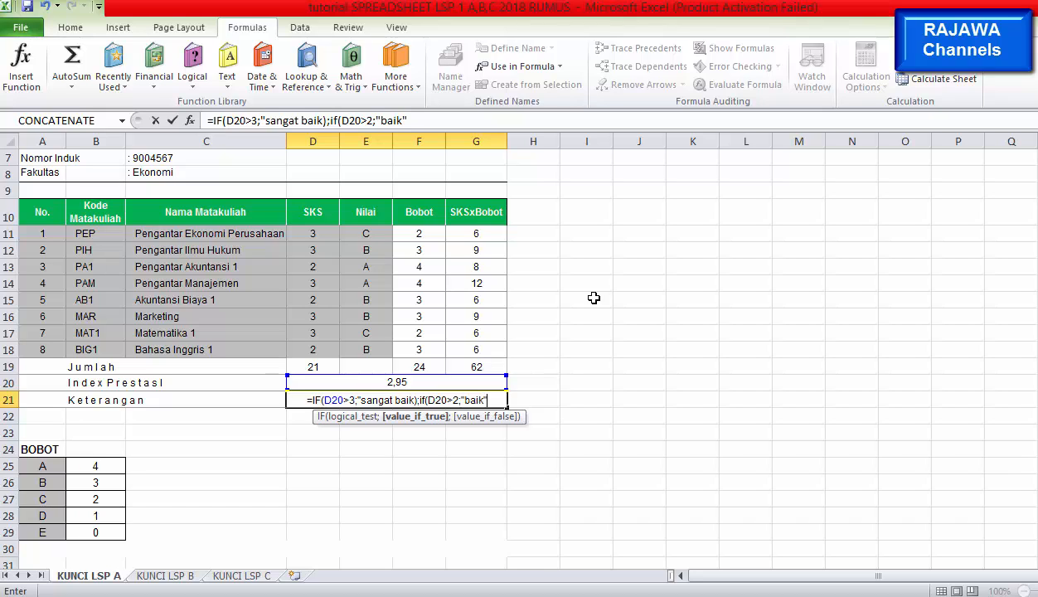
text(;)
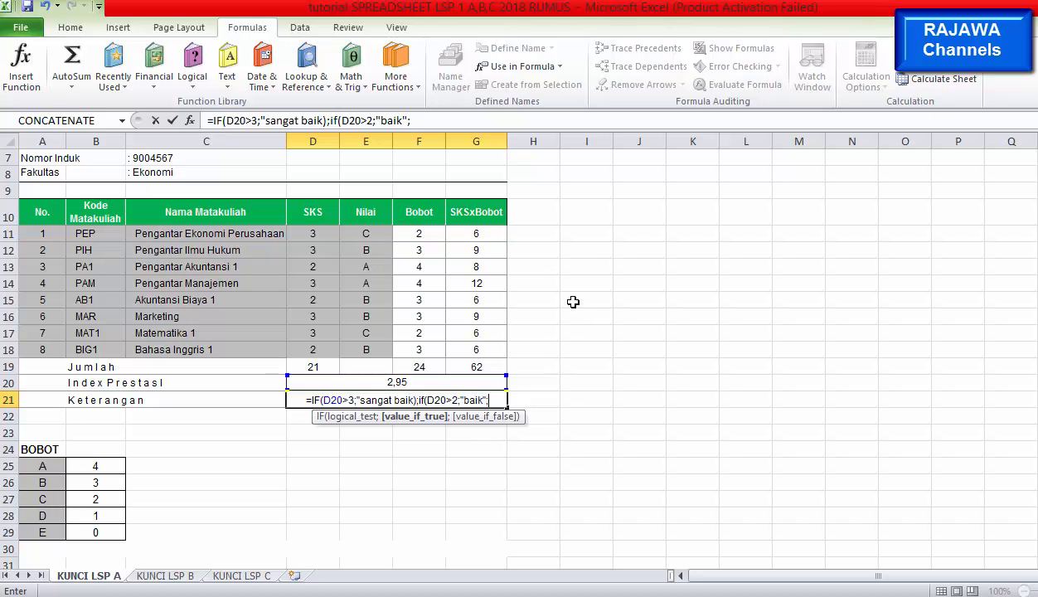
Remove the closing parenthesis after "sangat baik" in the Keterangan formula.
click(422, 401)
key(BackSpace)
key(BackSpace)
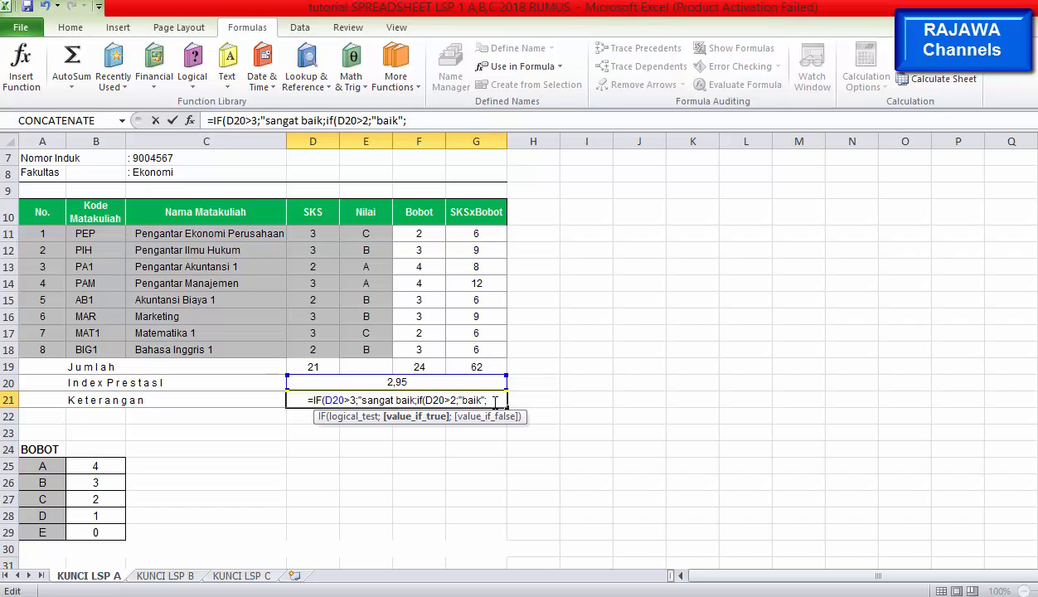
Extend the Keterangan formula in D21 with a third nested condition, if(D20>;"cukup", leaving its threshold blank.
text(if)
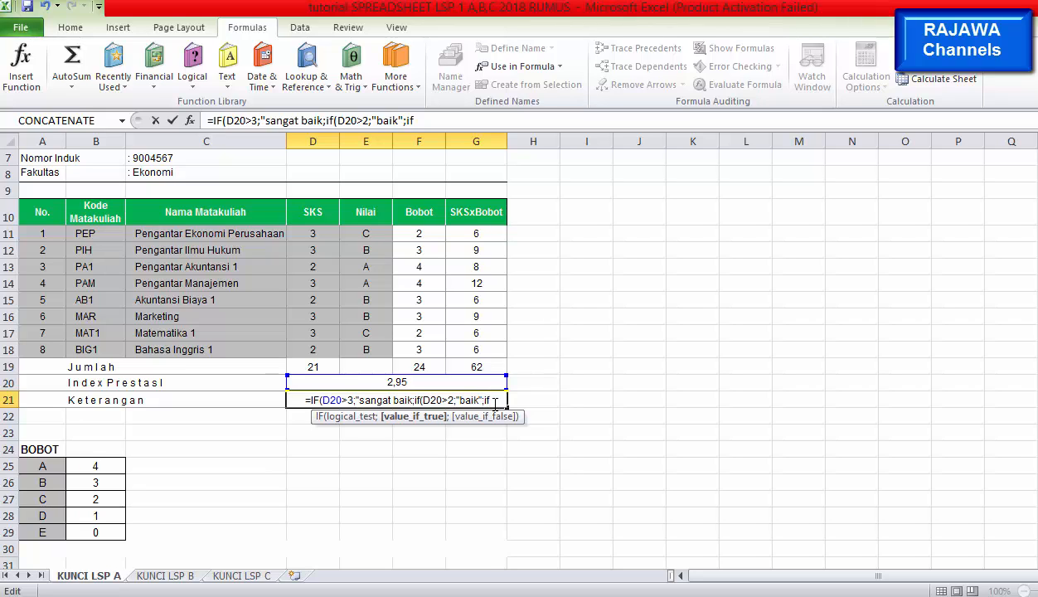
text(()
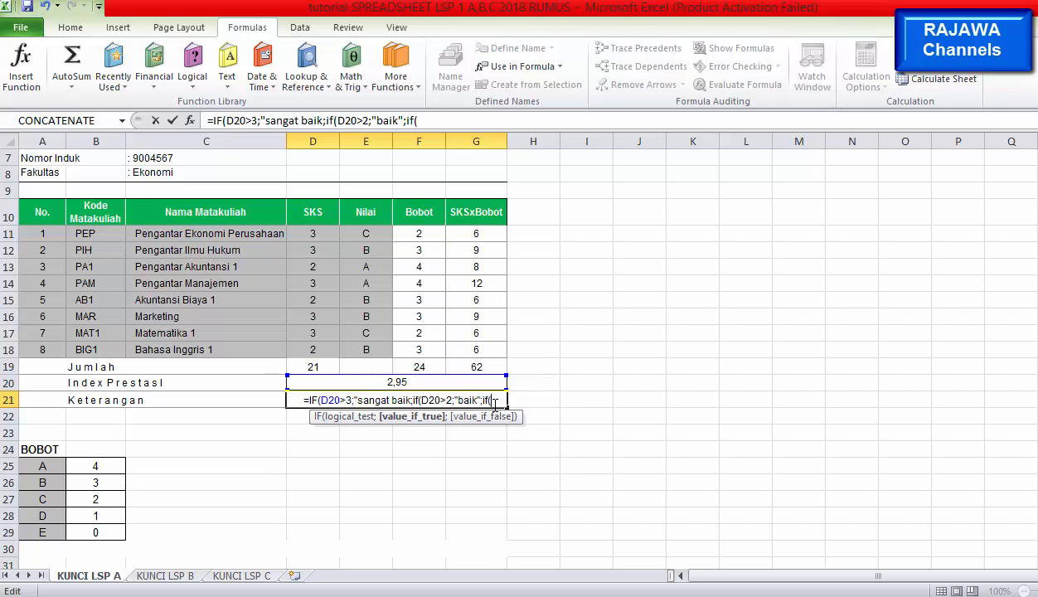
click(412, 379)
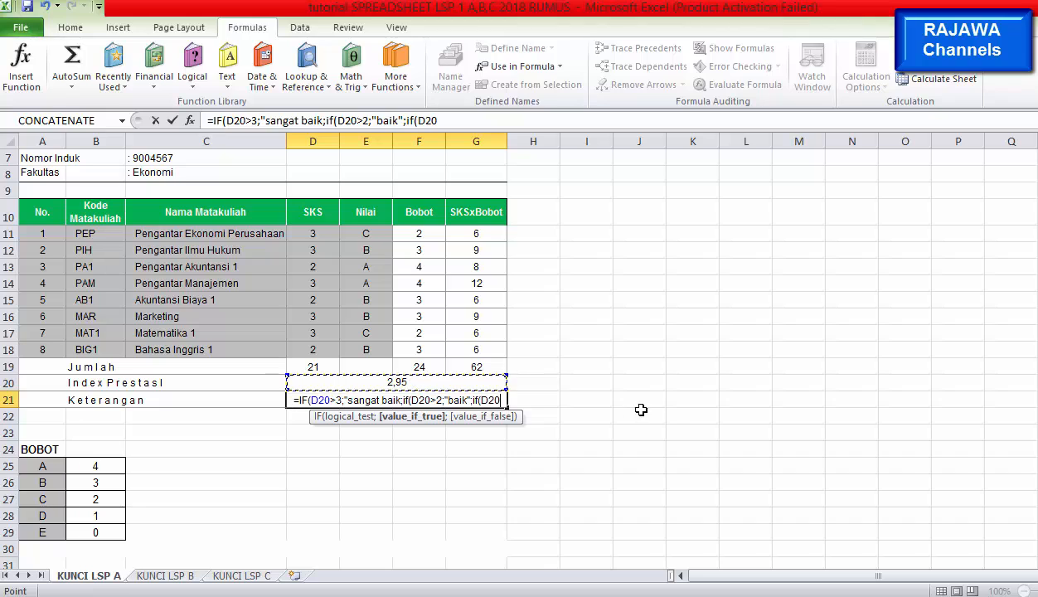
text(>)
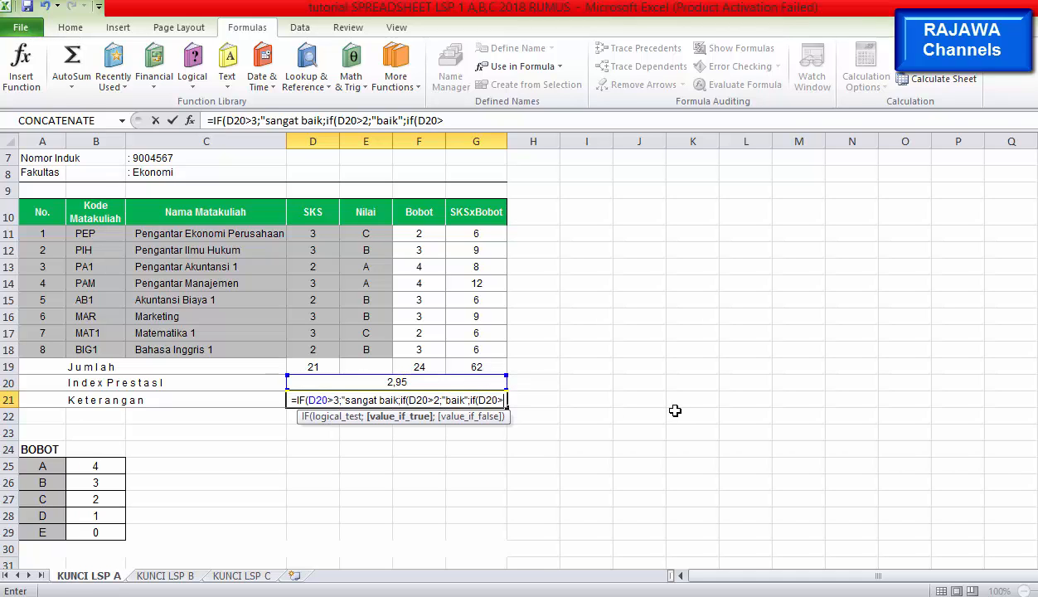
text(;)
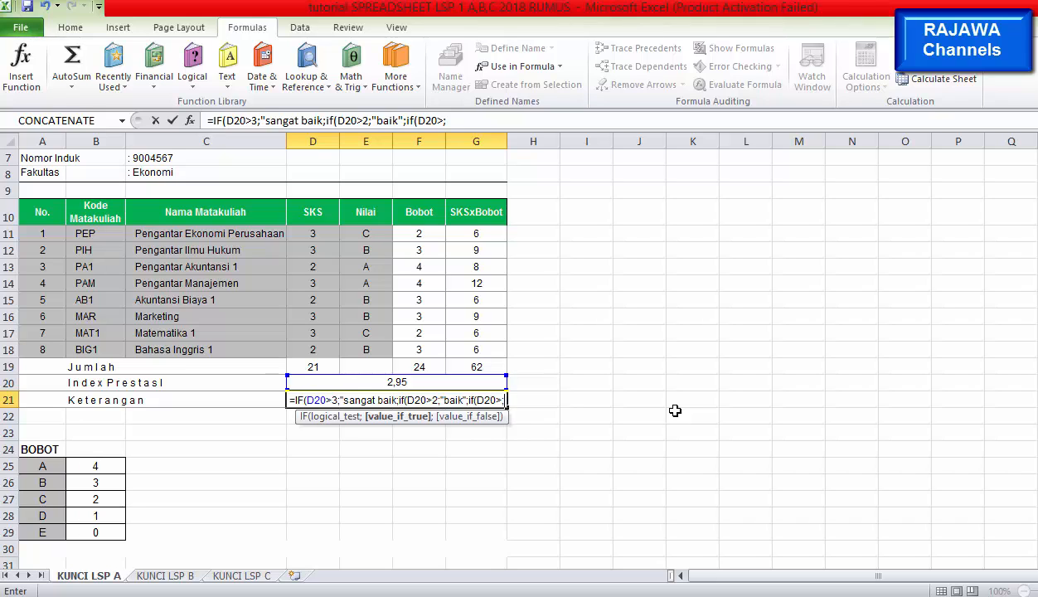
text(")
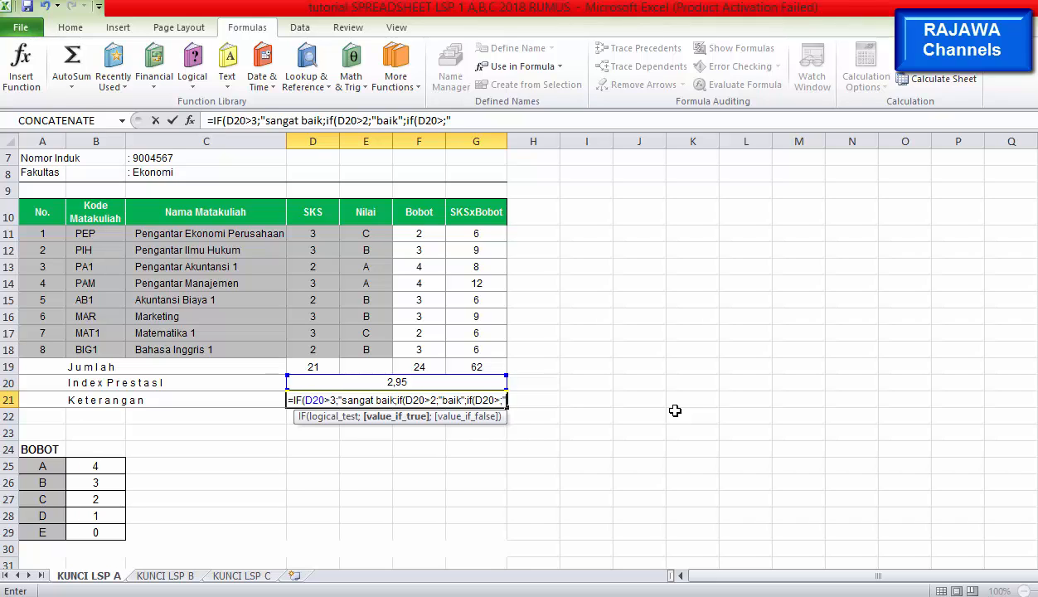
text(cukup)
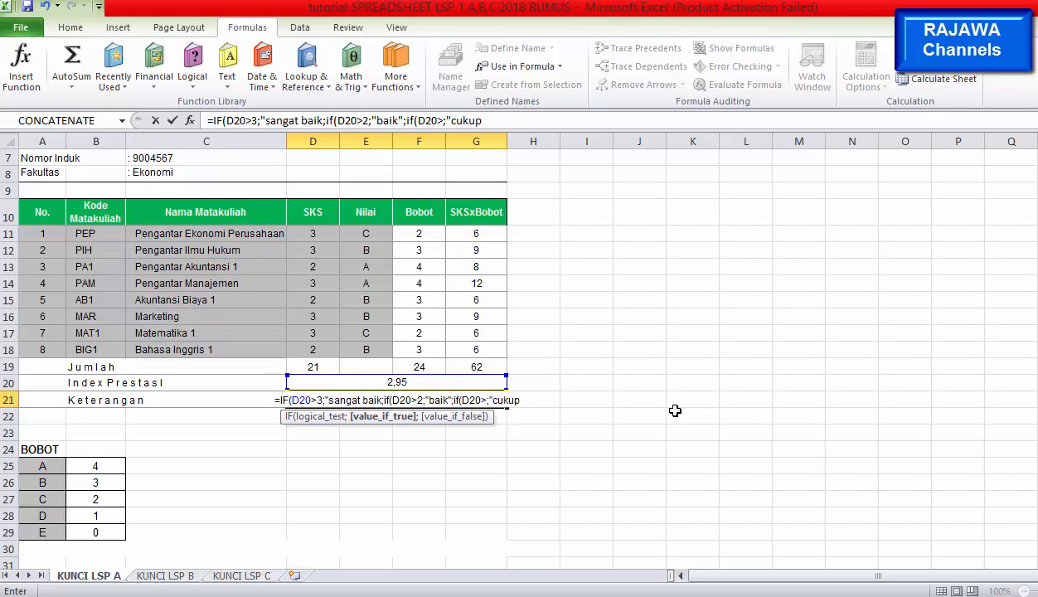
text(")
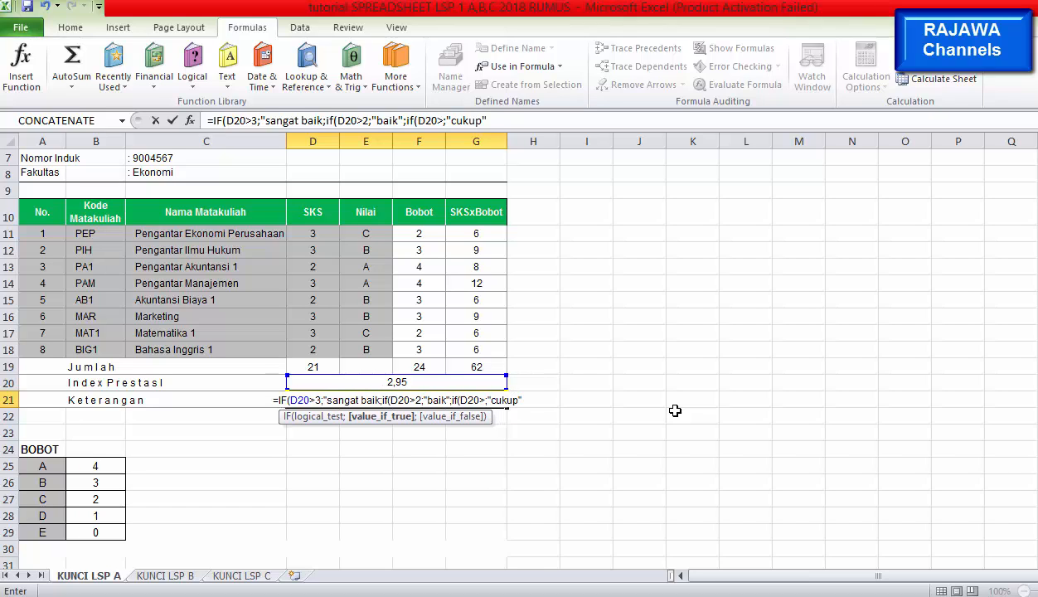
Finish the Keterangan formula with ;"kurang"))) as the fallback grade and try to enter it.
text(;)
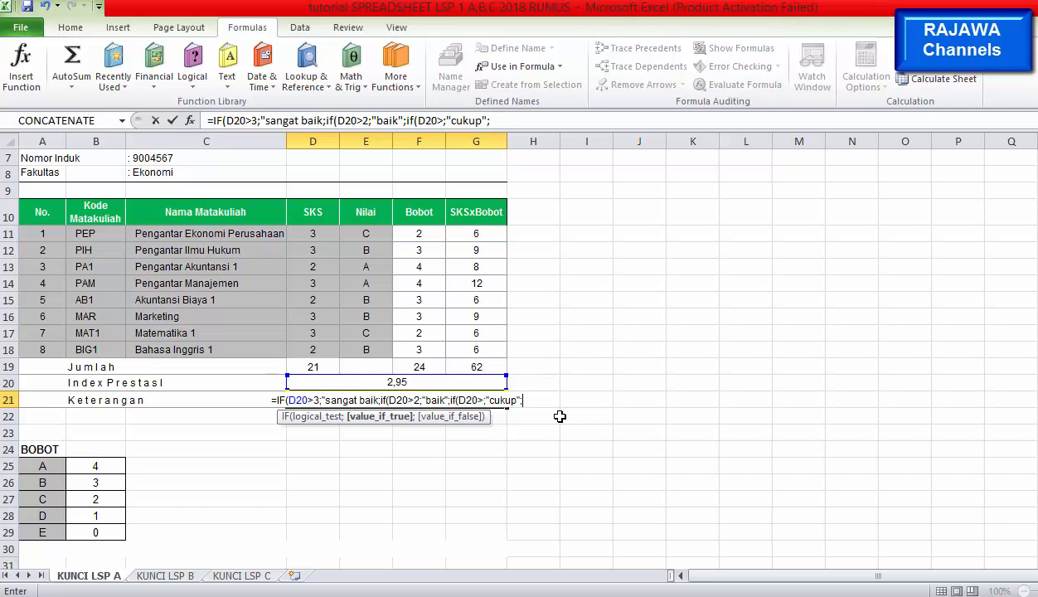
text("kur)
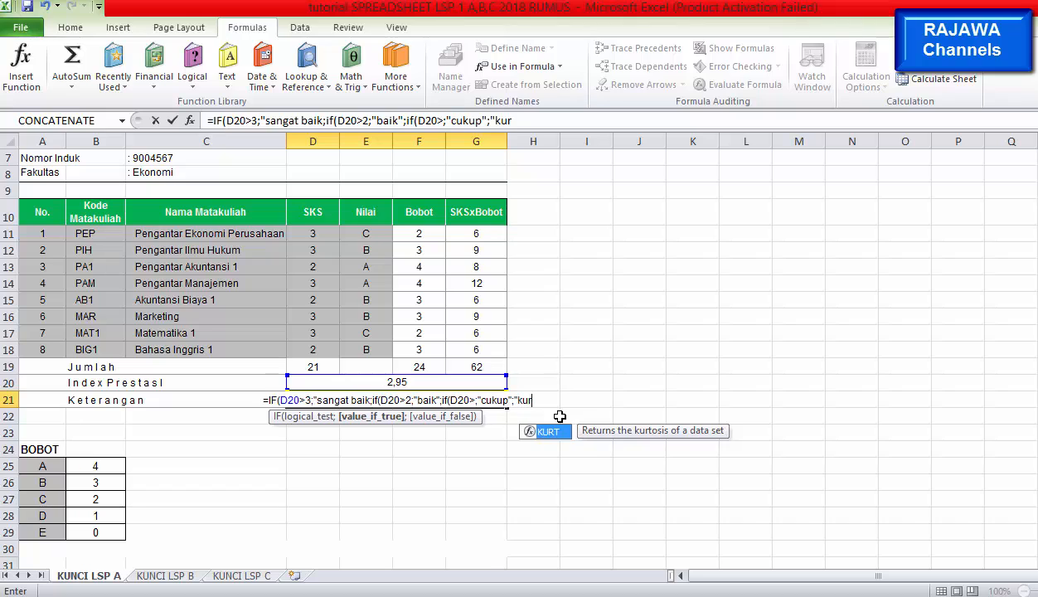
text(ang)
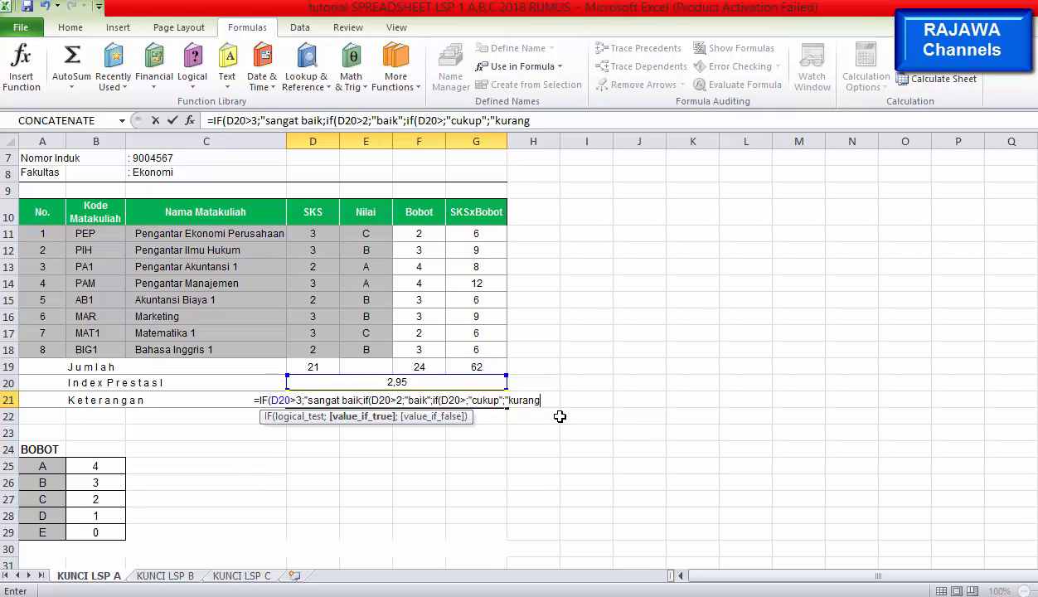
text("))))
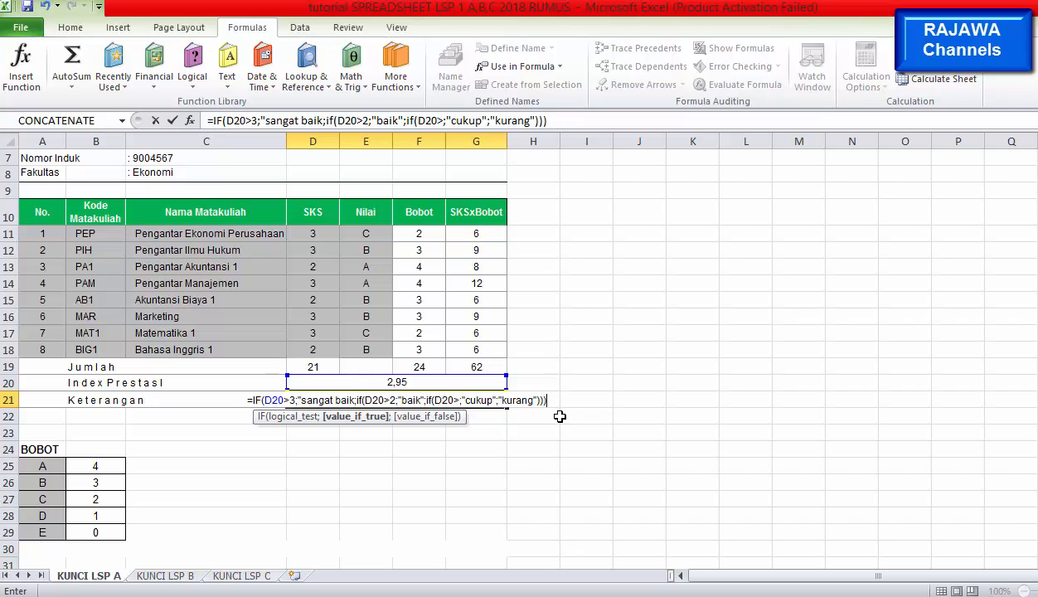
key(Return)
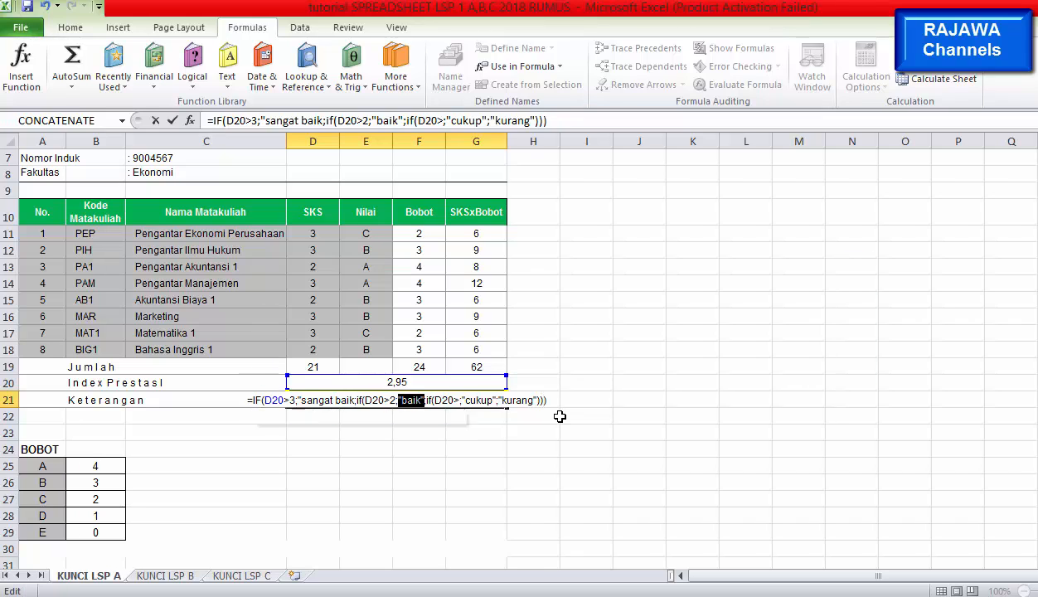
click(427, 401)
key(Return)
key(Return)
Try to enter the Keterangan formula with a closing parenthesis added after both sangat baik and "baik".
click(355, 404)
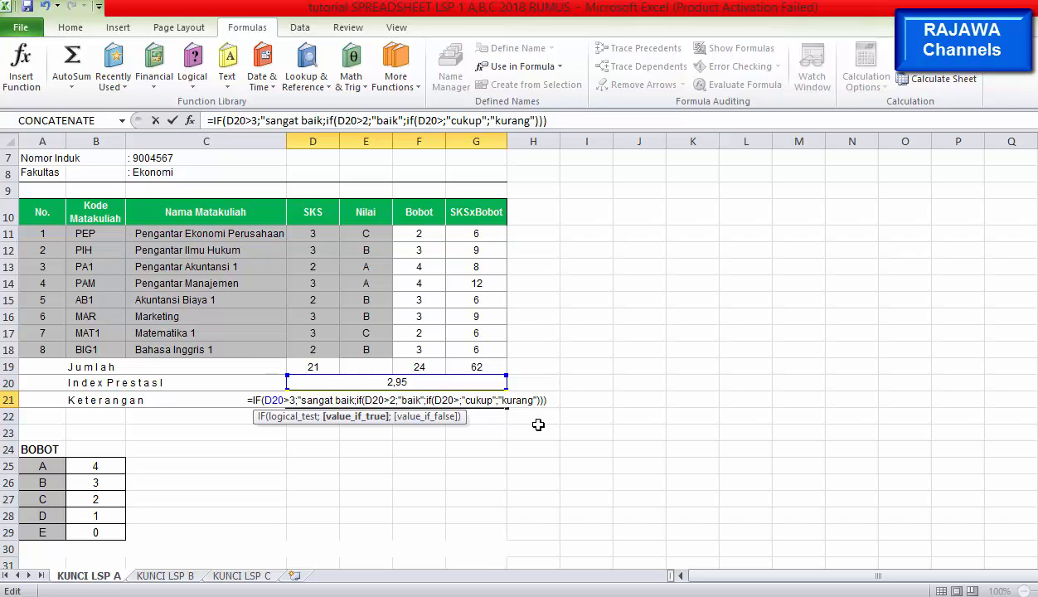
text())
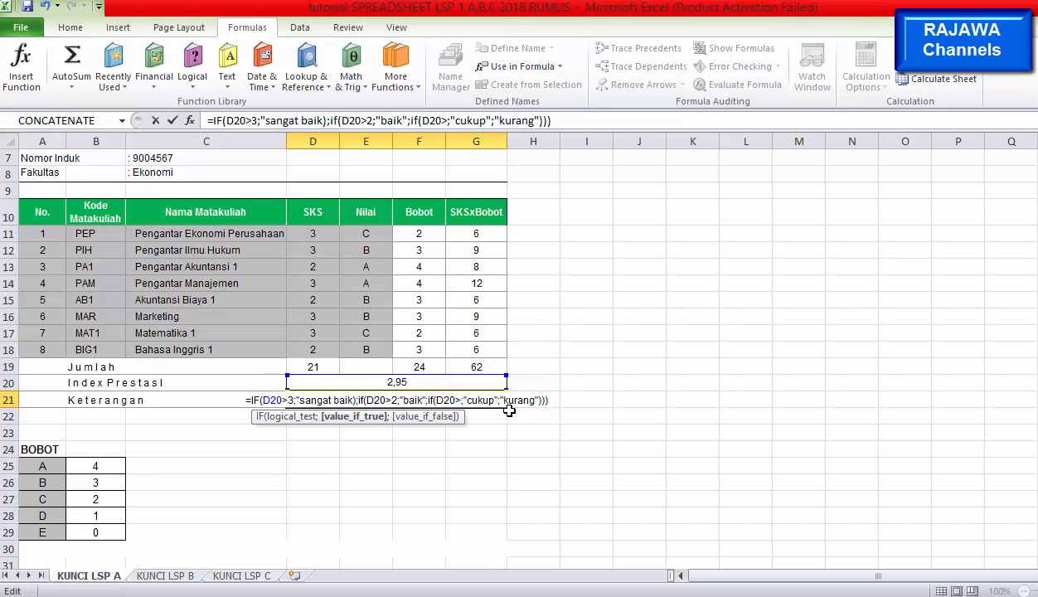
click(425, 401)
text())
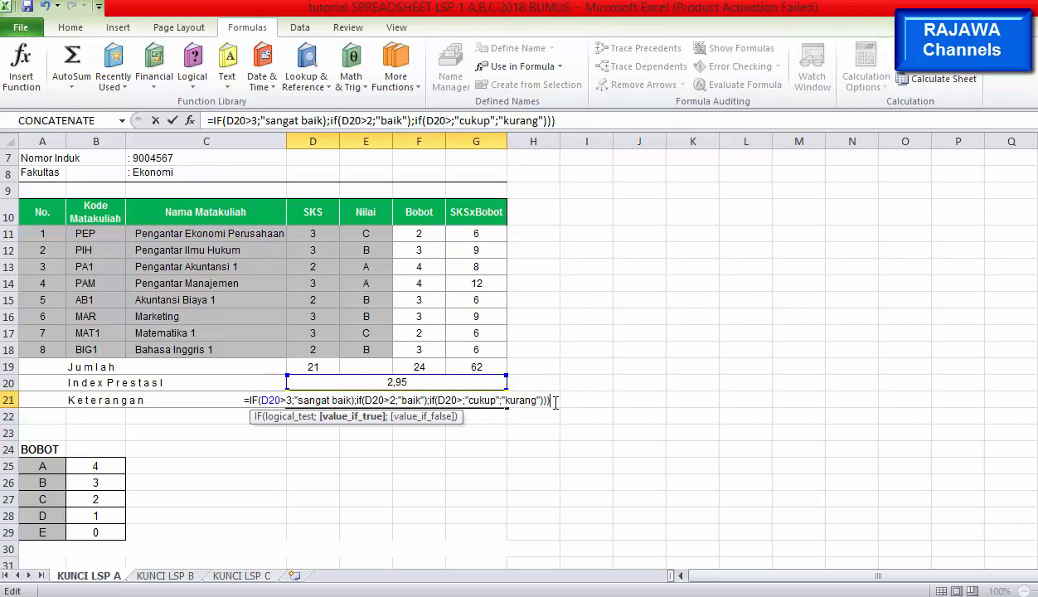
key(Return)
click(600, 364)
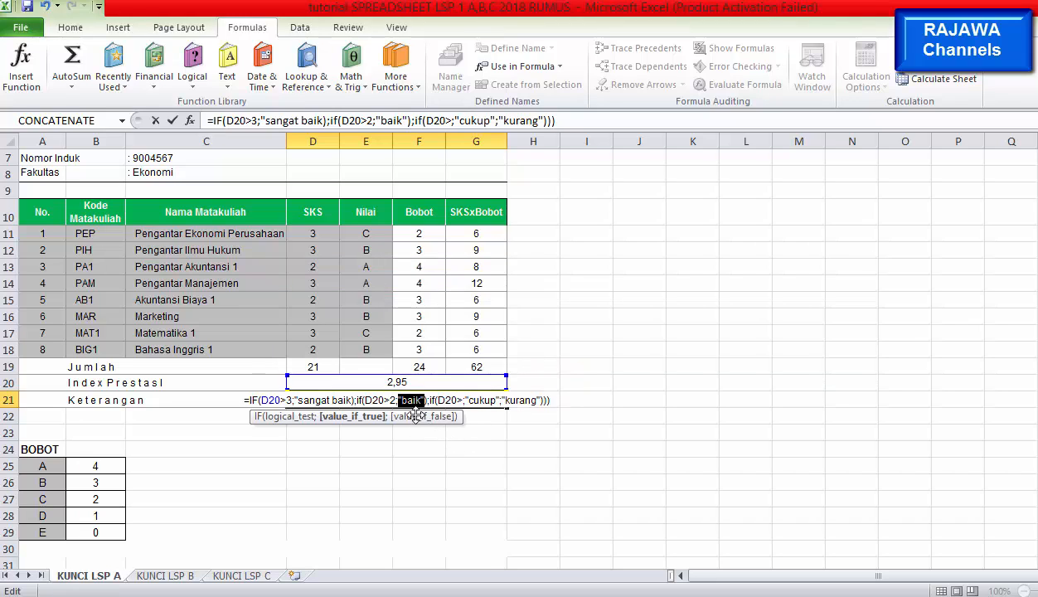
key(Home)
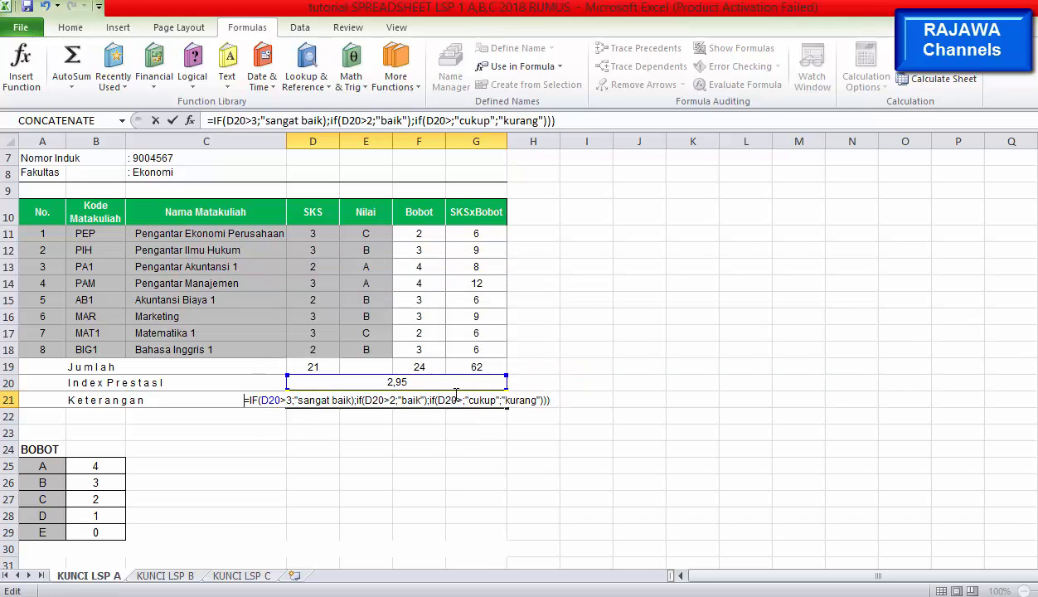
click(398, 400)
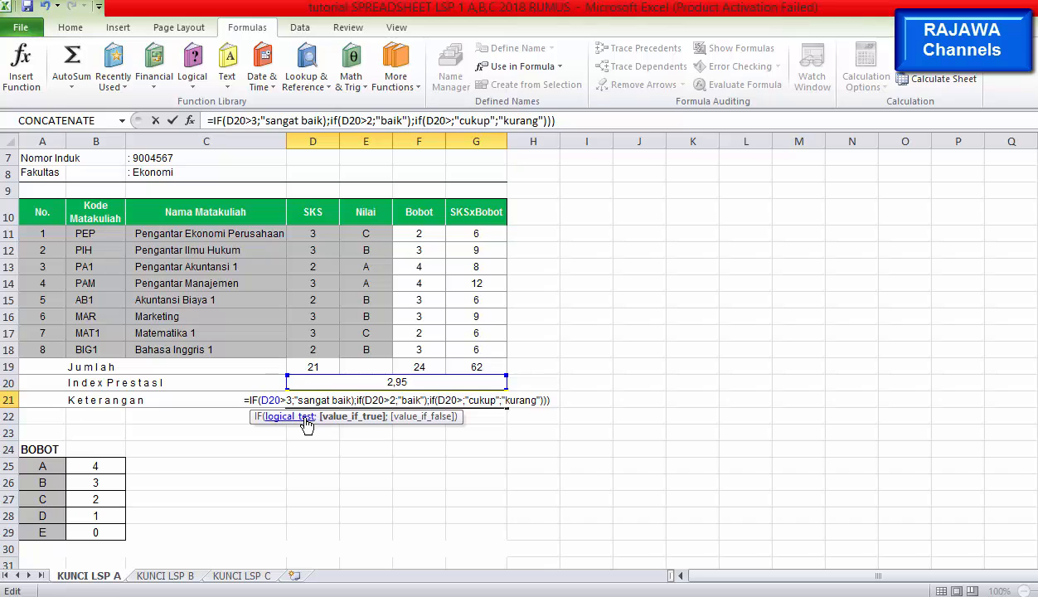
Replace the parenthesis after sangat baik with a closing quotation mark, remove the one after "baik", and try to enter the formula.
click(354, 400)
key(Delete)
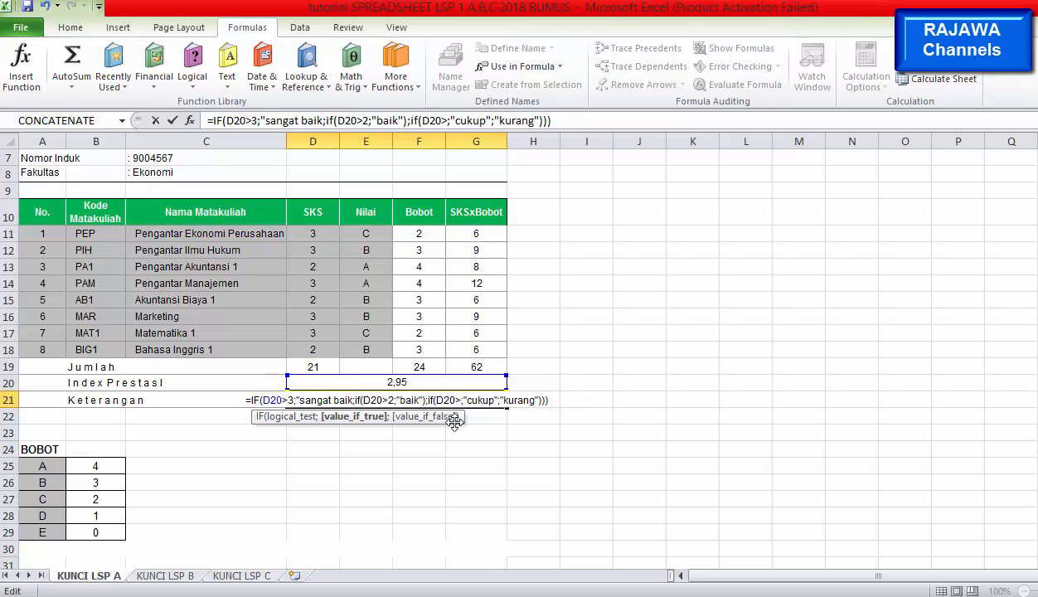
text(")
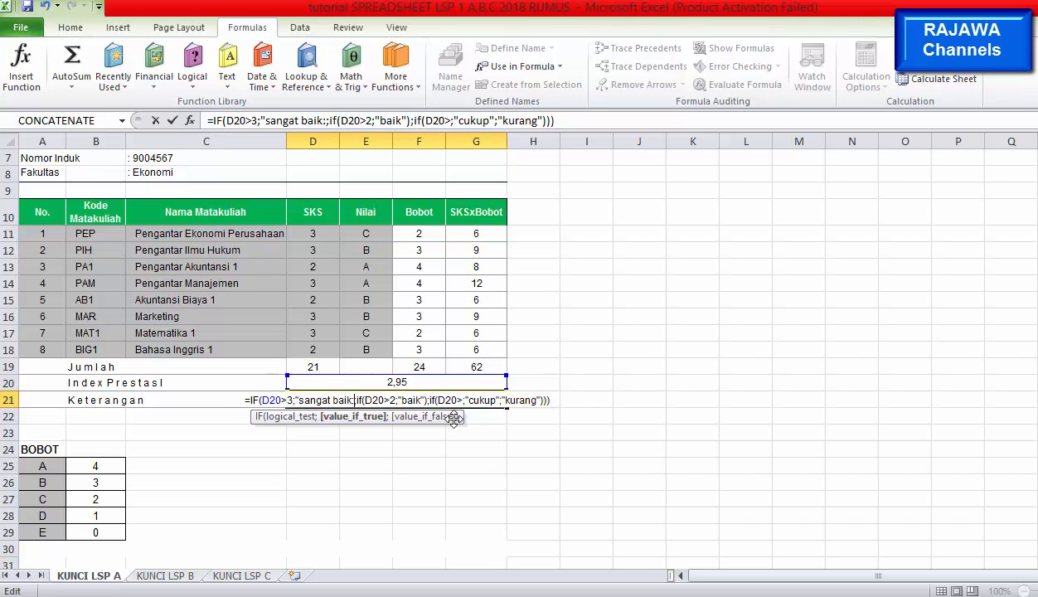
key(BackSpace)
text(")
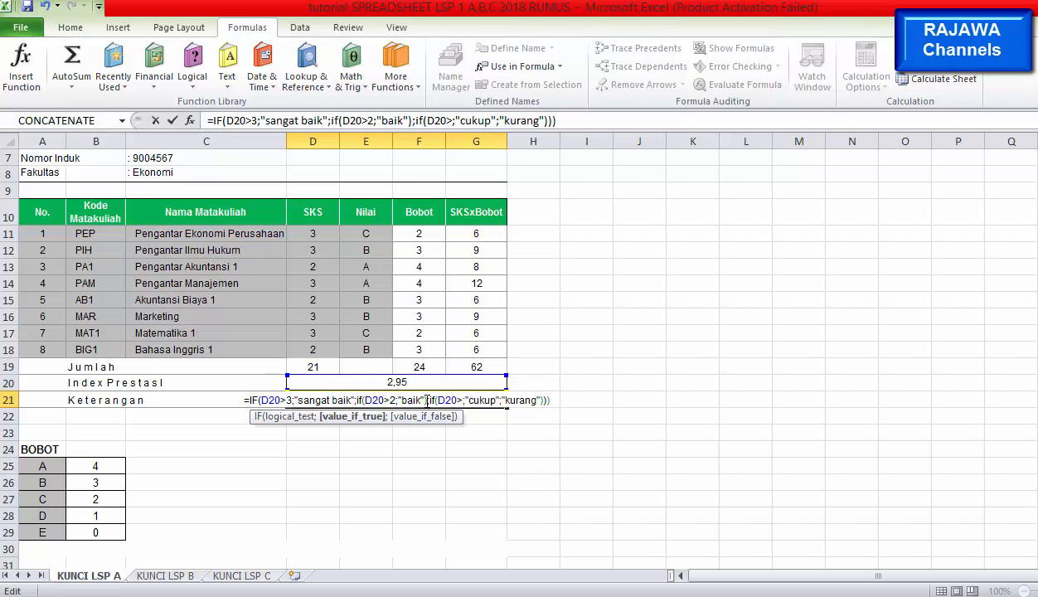
click(437, 400)
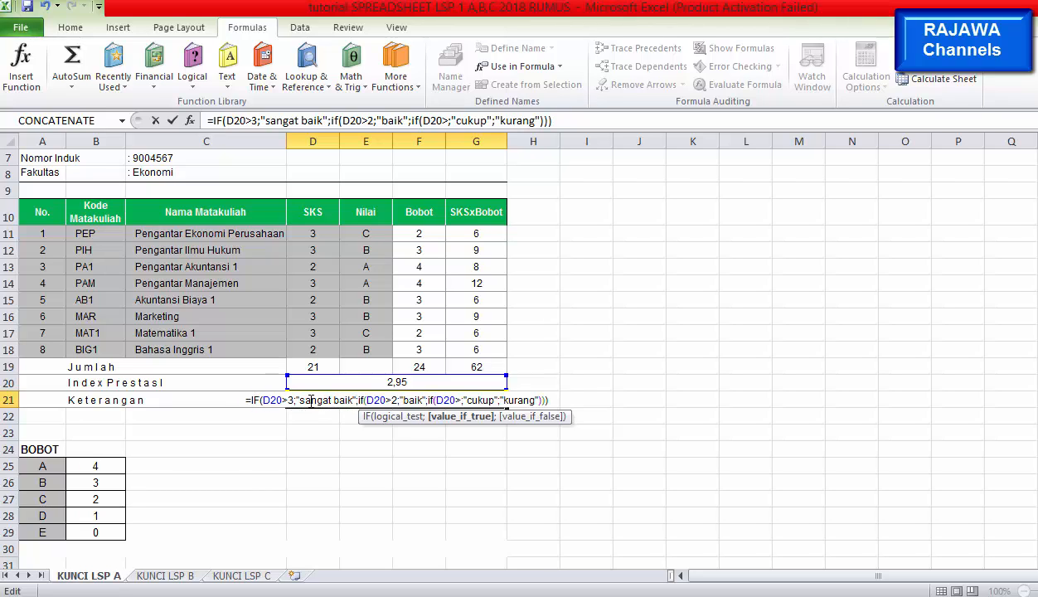
click(559, 401)
key(Return)
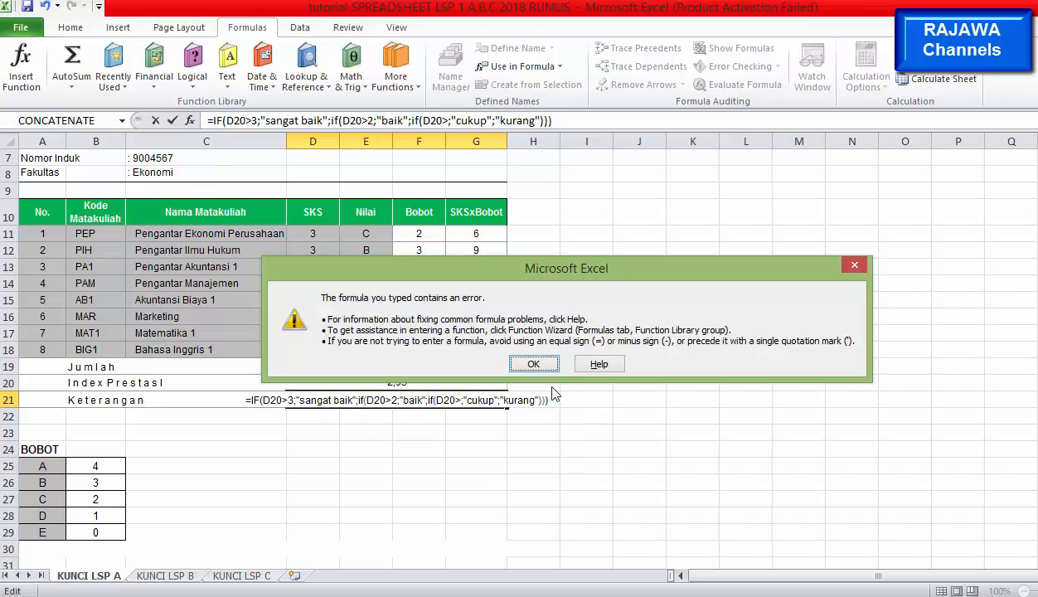
Add the missing threshold 1 to the third condition, making it D20>1, and enter the Keterangan formula in D21.
key(Return)
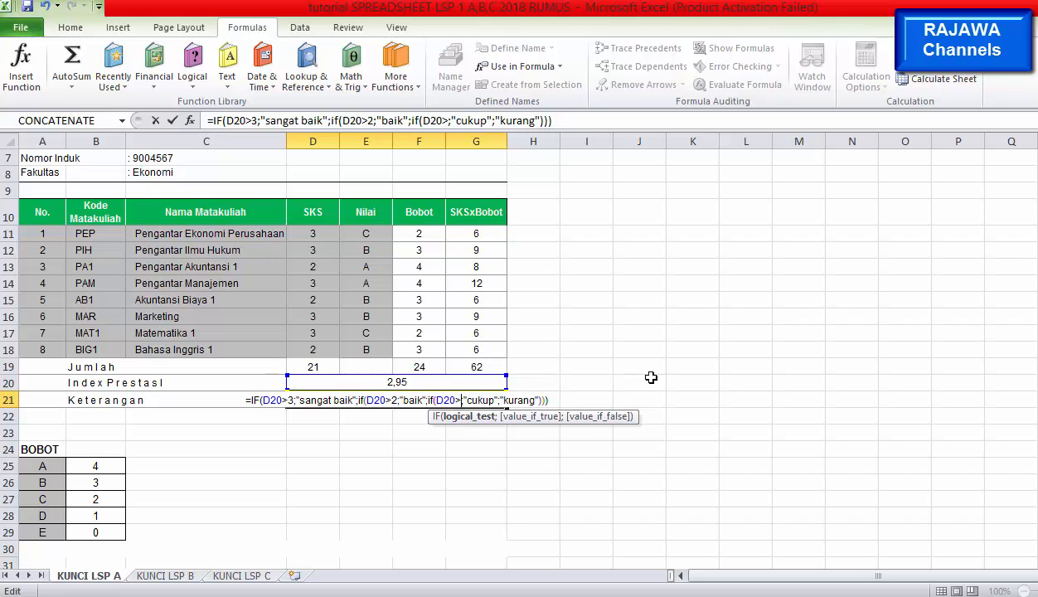
text(1)
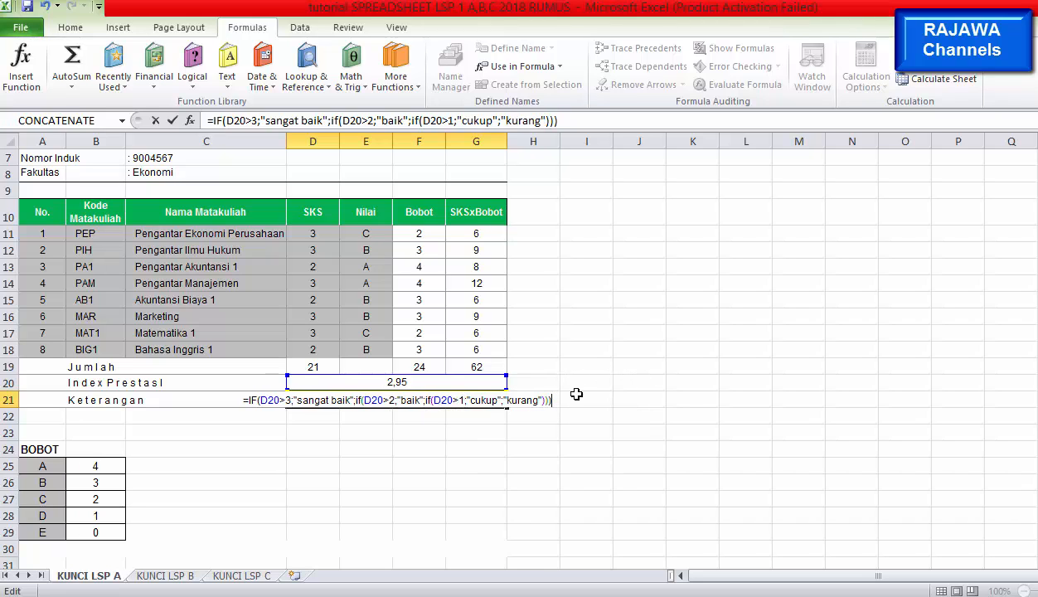
key(Return)
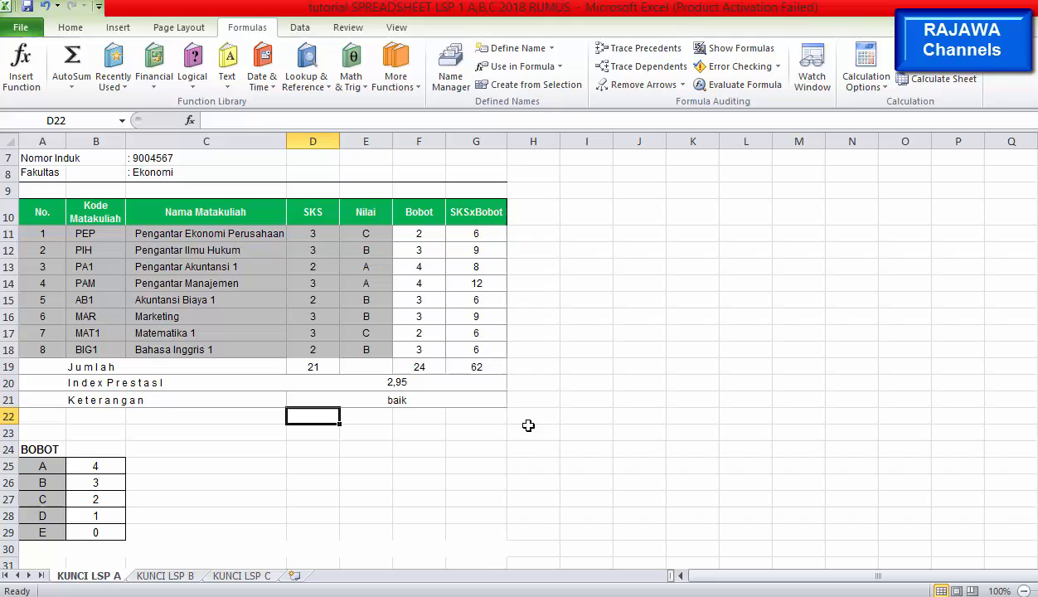
click(402, 401)
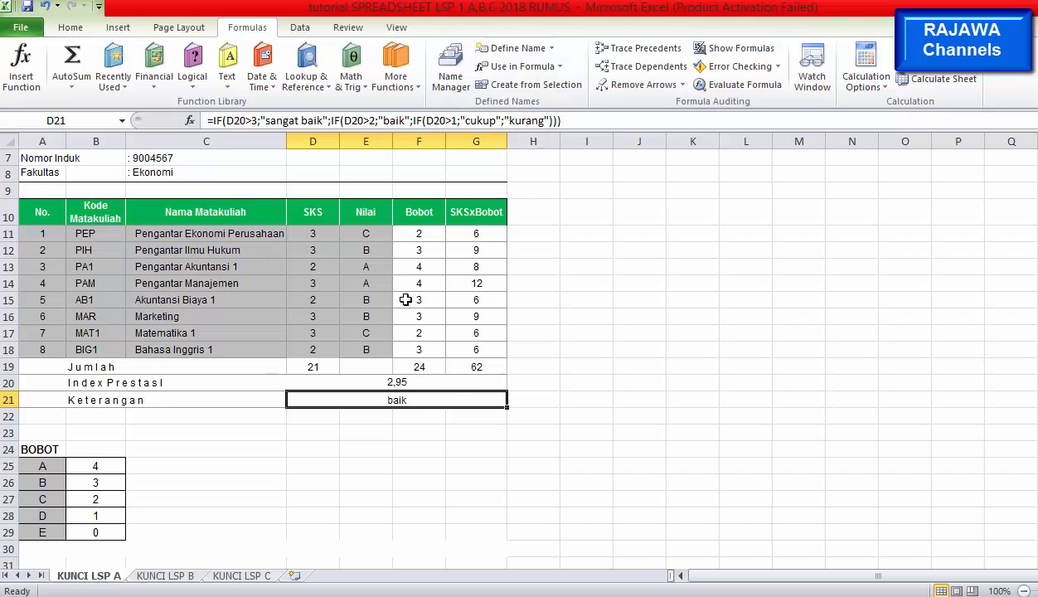
Test the grade formulas by changing the Nilai of Pengantar Ekonomi Perusahaan in E11 to A and restoring it to C.
click(375, 233)
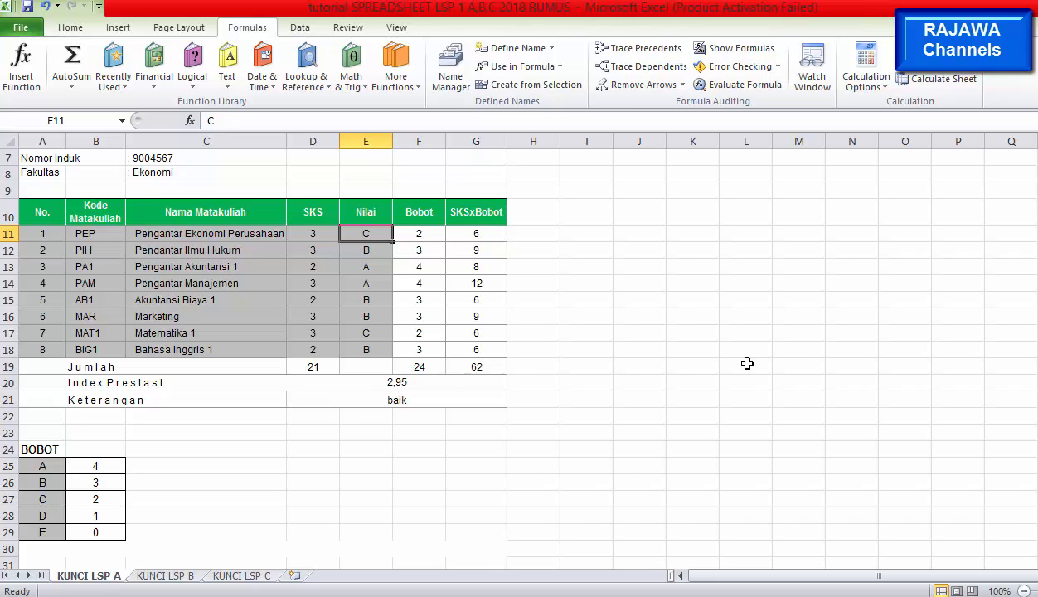
text(A)
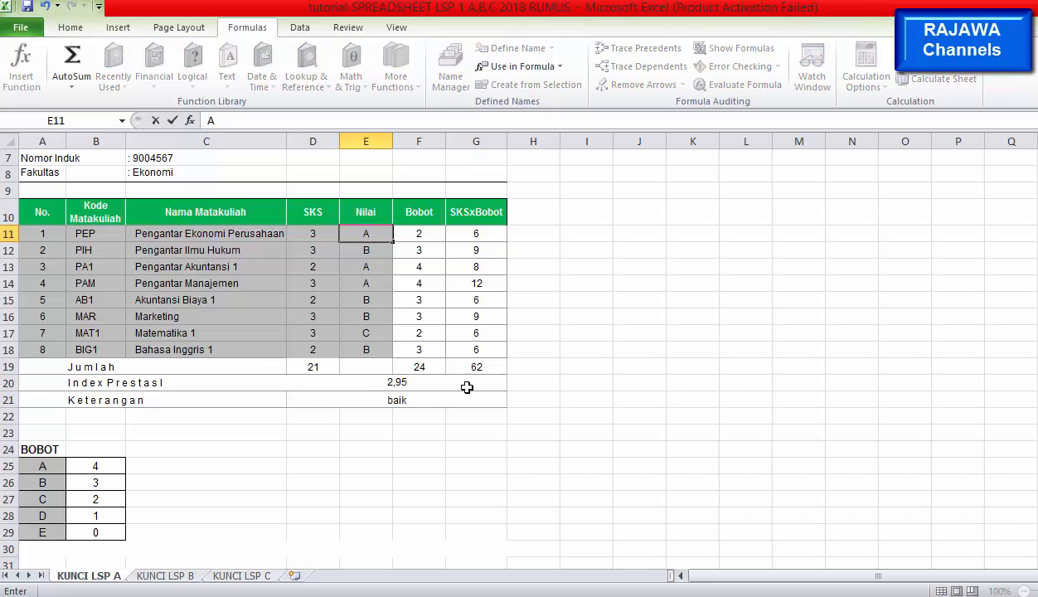
key(Return)
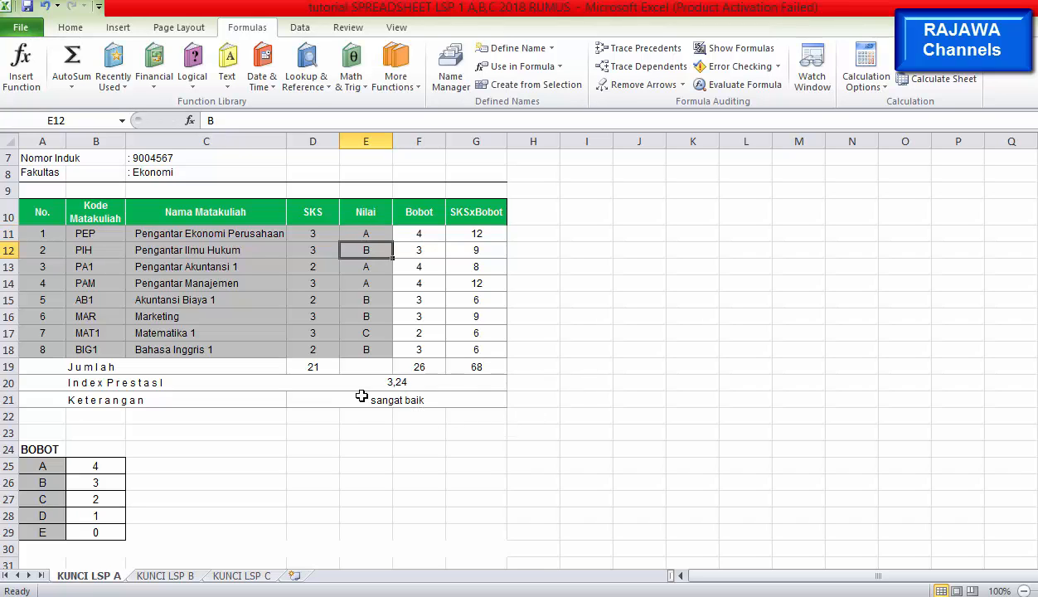
click(366, 231)
text(C)
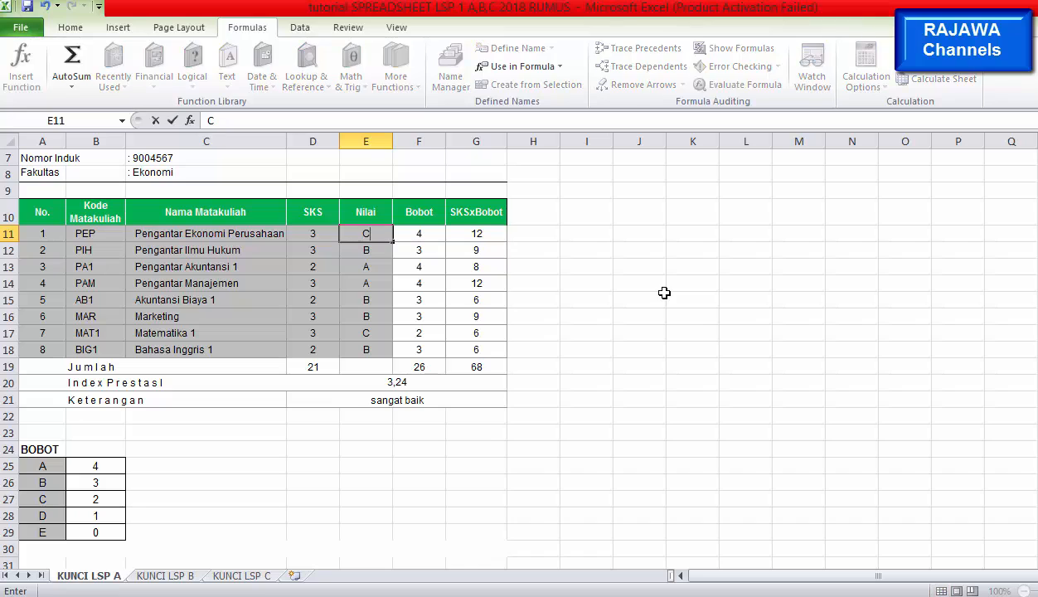
key(Return)
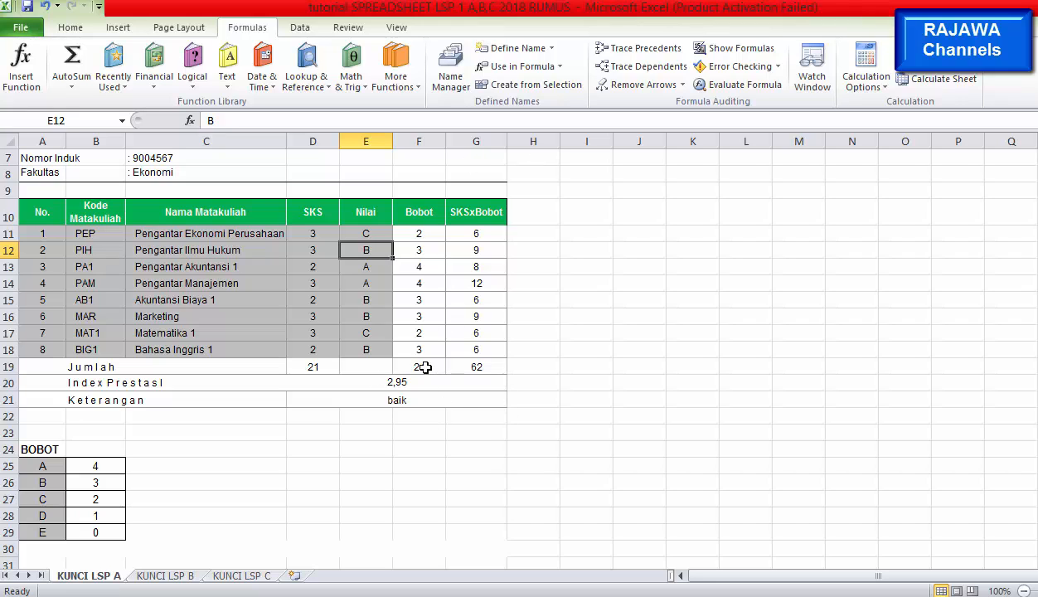
On the KUNCI LSP B sheet, enter the formula =B11+500000 for the second UANG MUKA amount in B12.
click(160, 578)
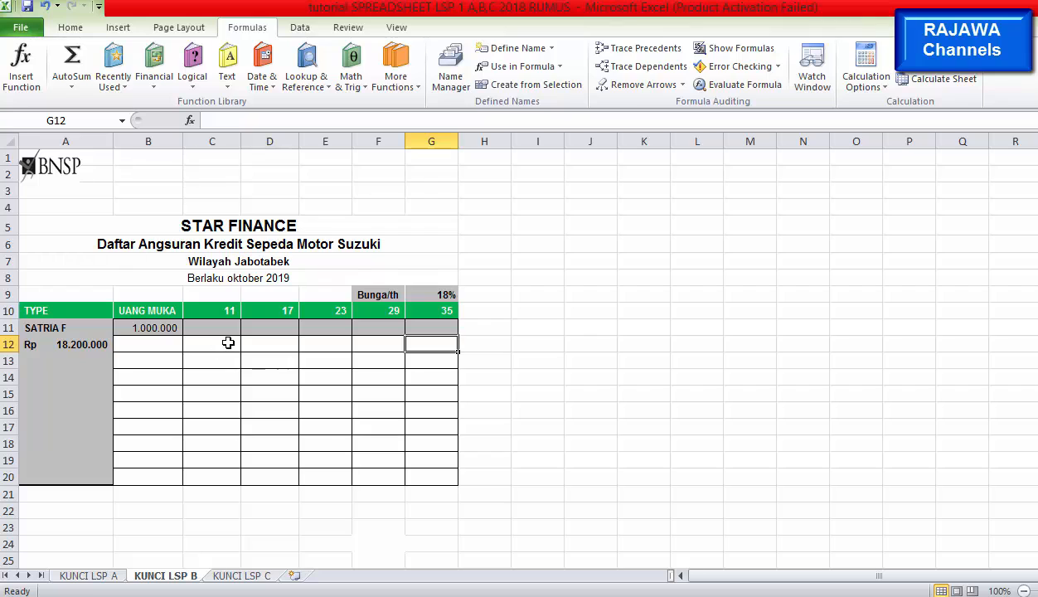
click(151, 349)
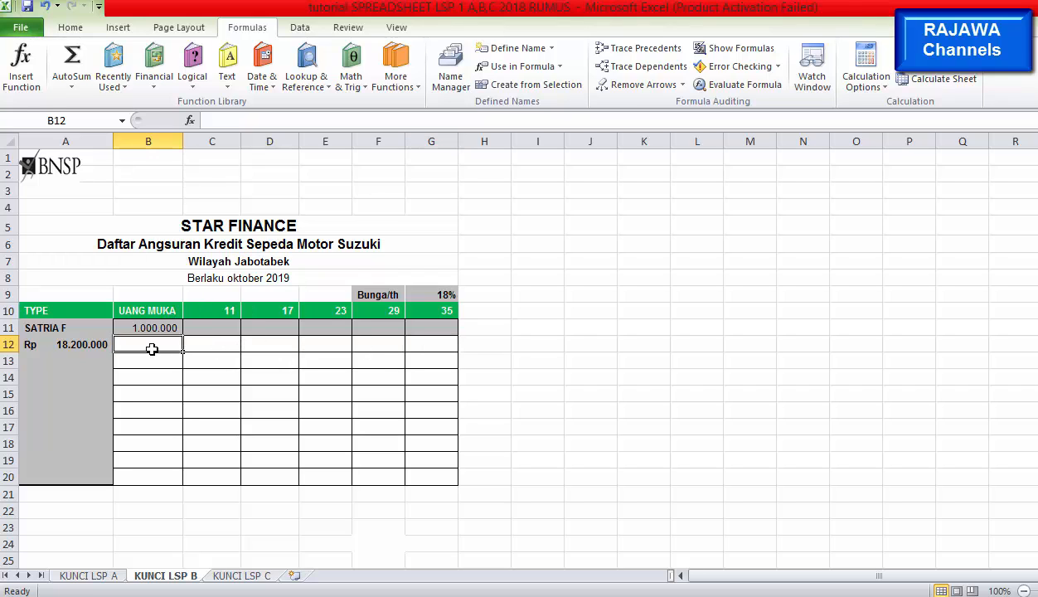
click(211, 326)
click(197, 344)
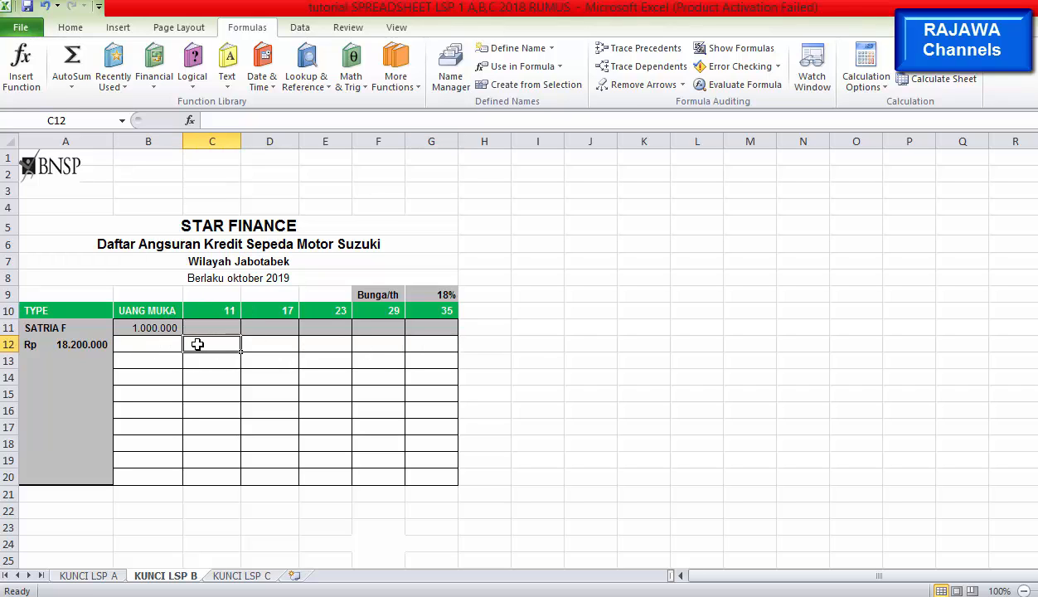
click(151, 342)
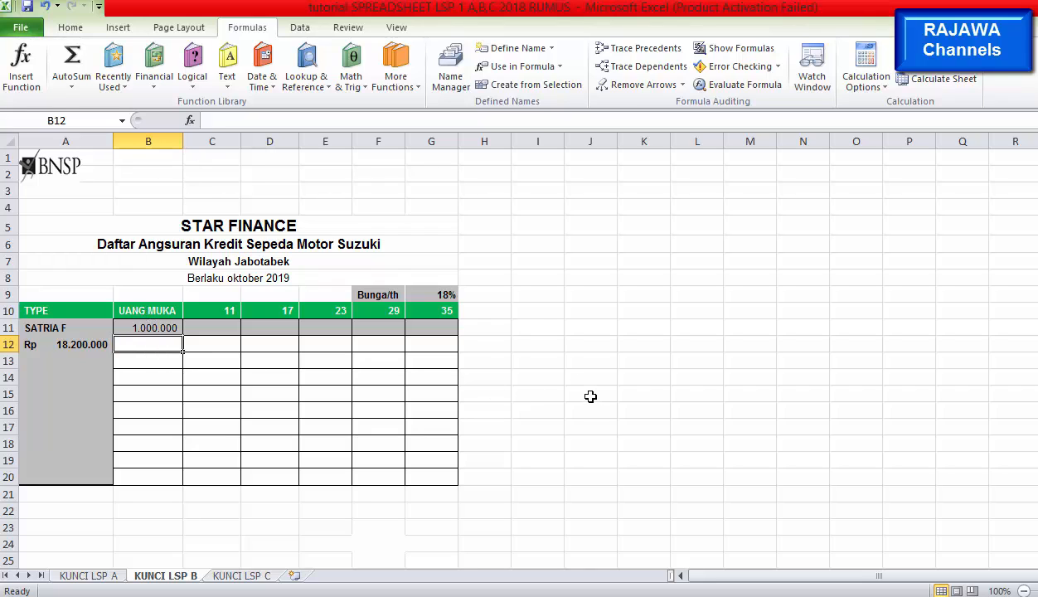
text(=)
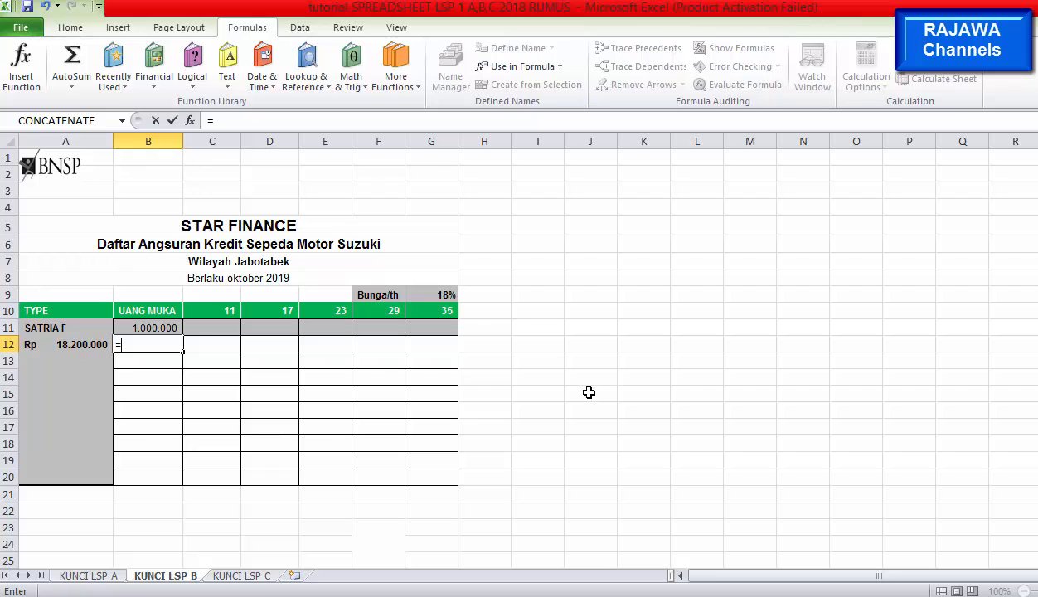
click(152, 328)
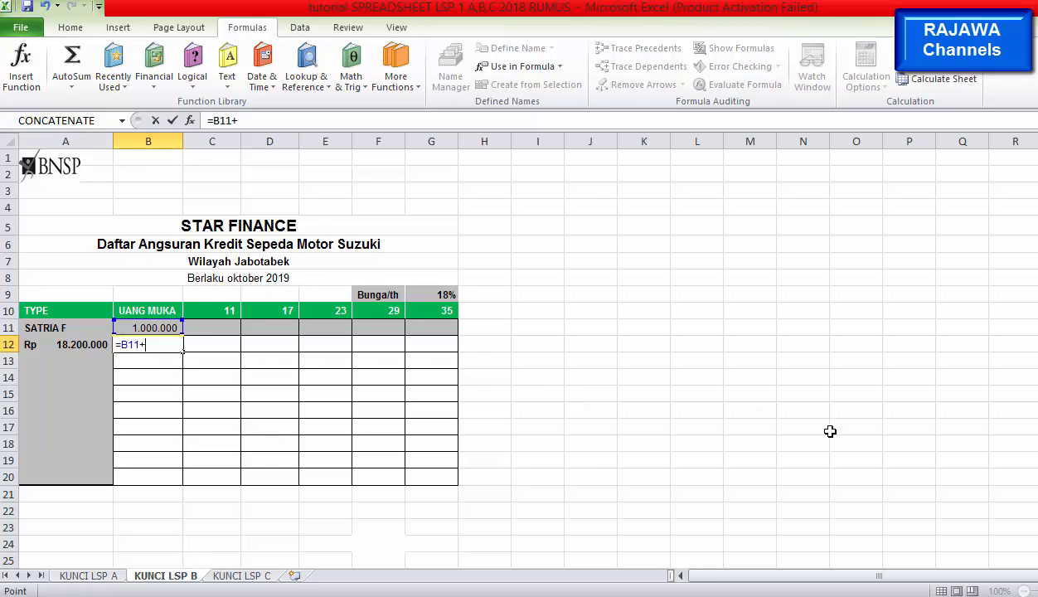
text(+500000)
key(Return)
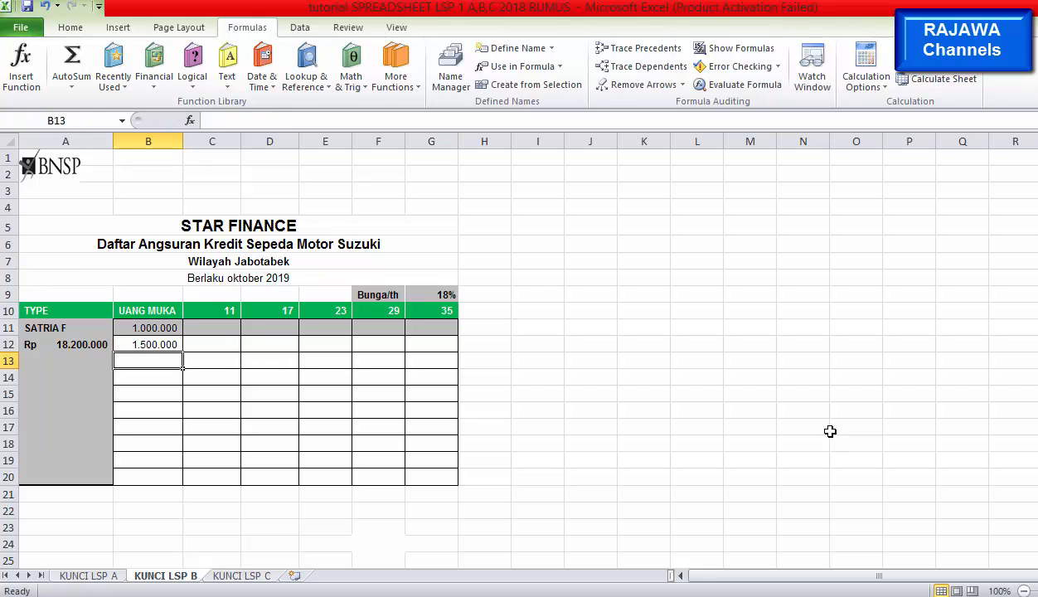
Fill the B12 down payment formula down the UANG MUKA column through B20.
click(156, 344)
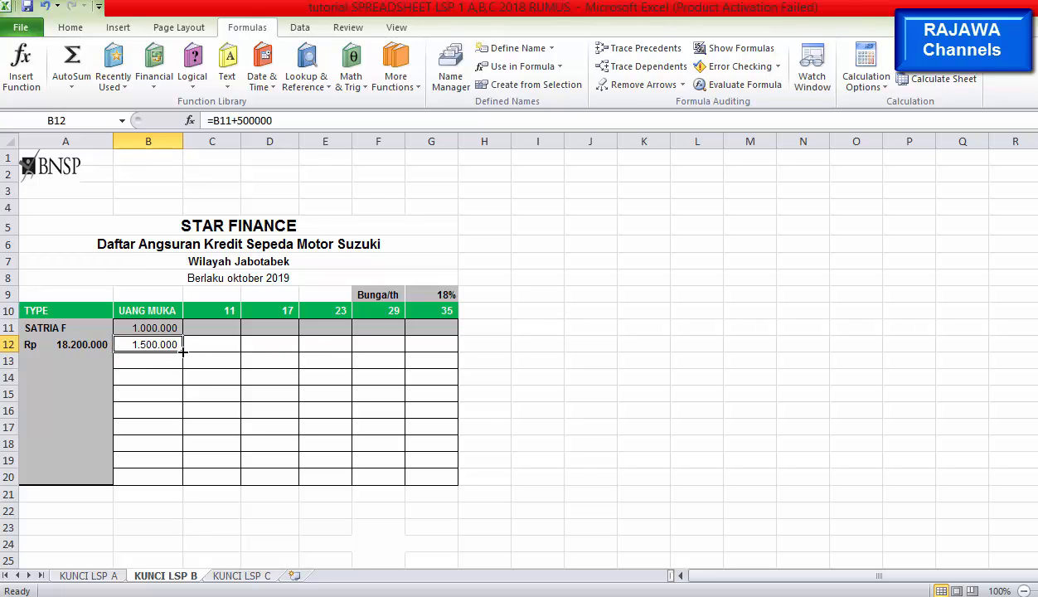
drag(182, 350, 183, 486)
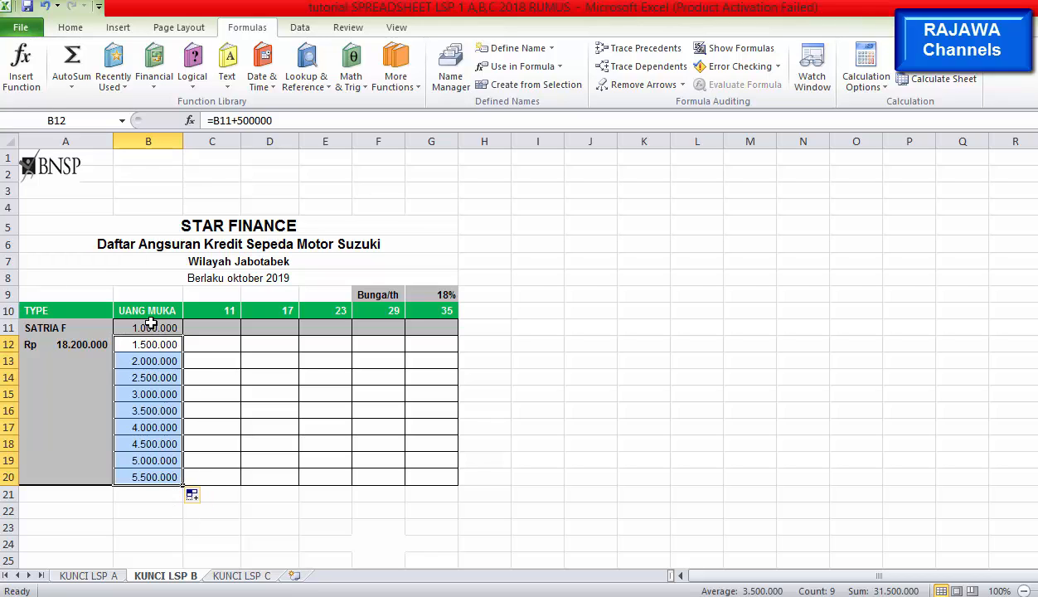
click(137, 480)
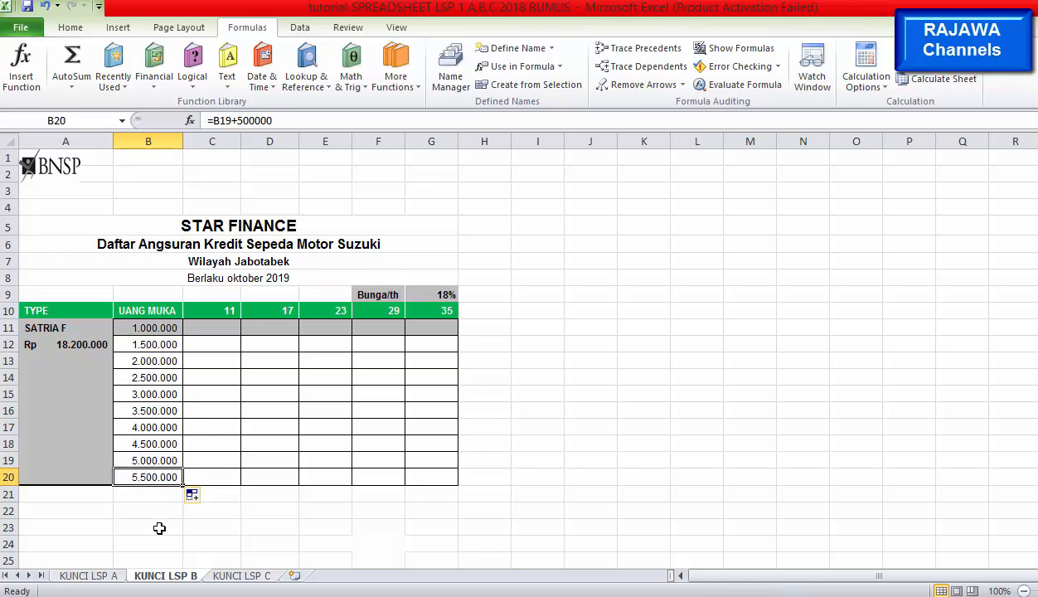
Start a PMT formula in C11 with G9/12 as the rate and C10 as the number of periods.
click(226, 328)
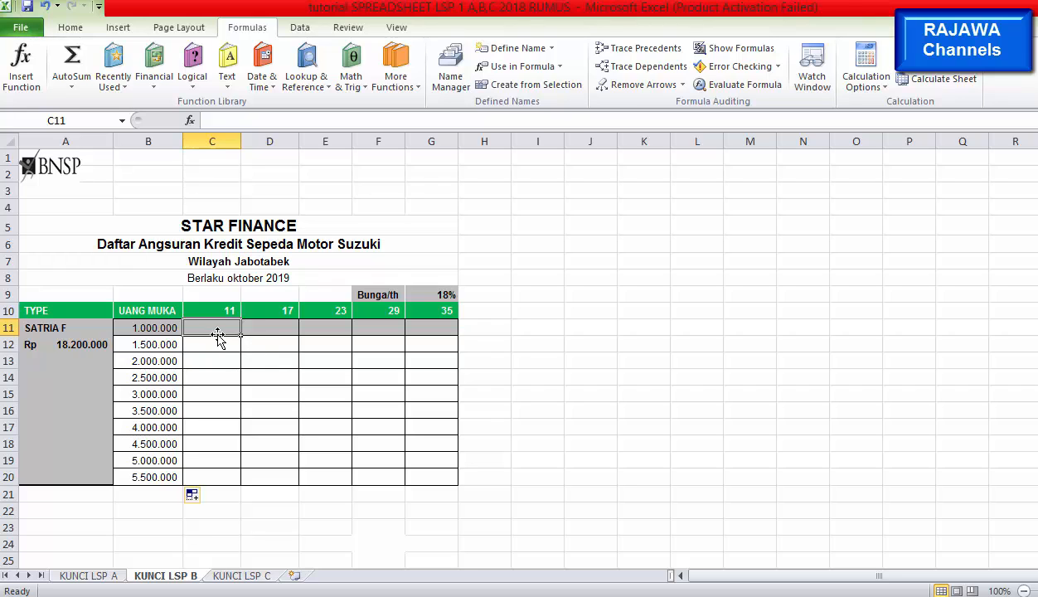
text(=)
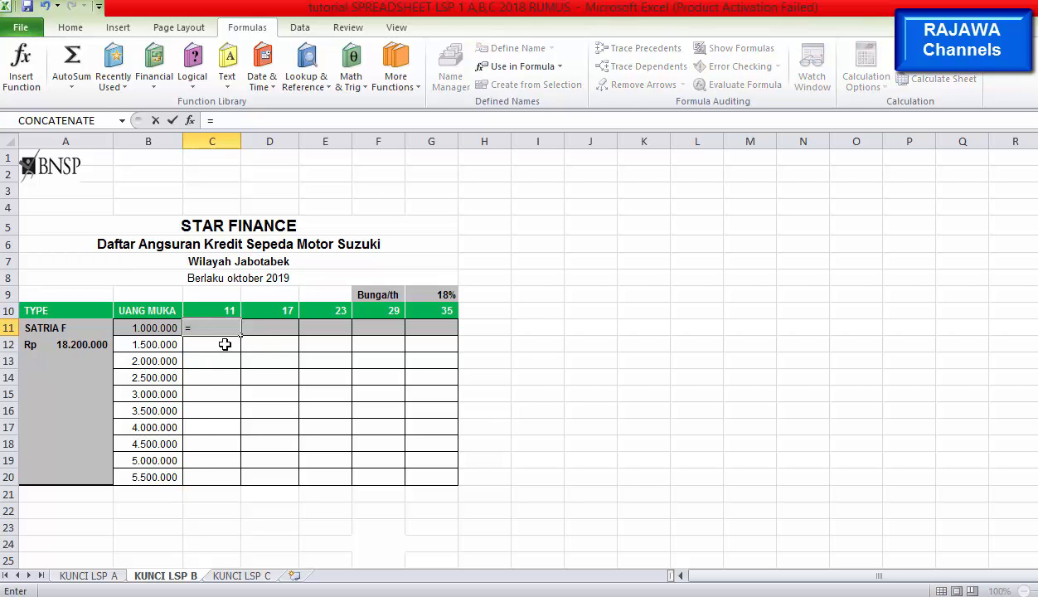
text(P)
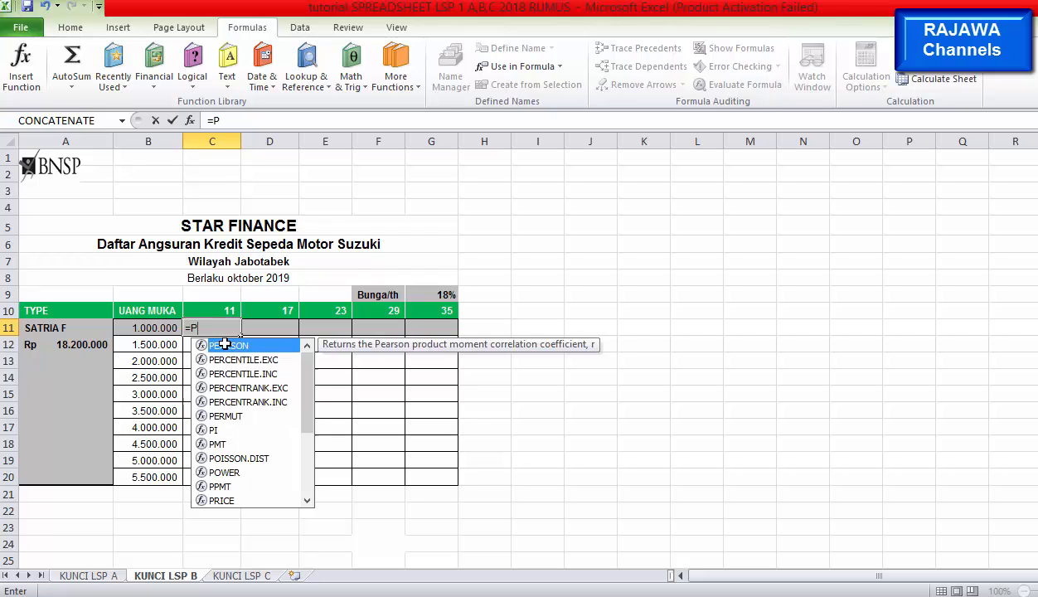
text(MT)
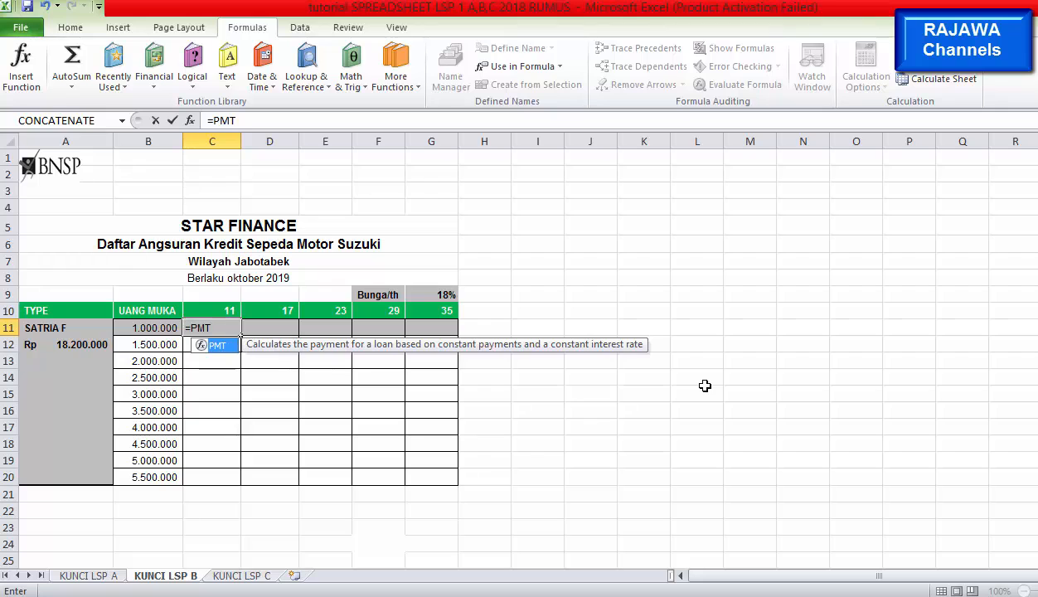
text(()
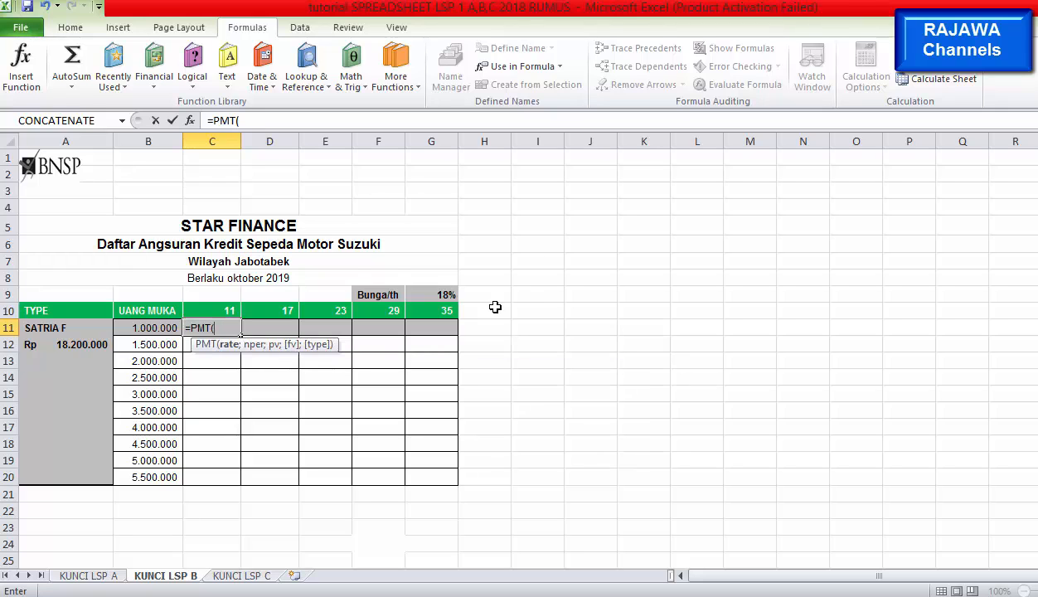
click(434, 292)
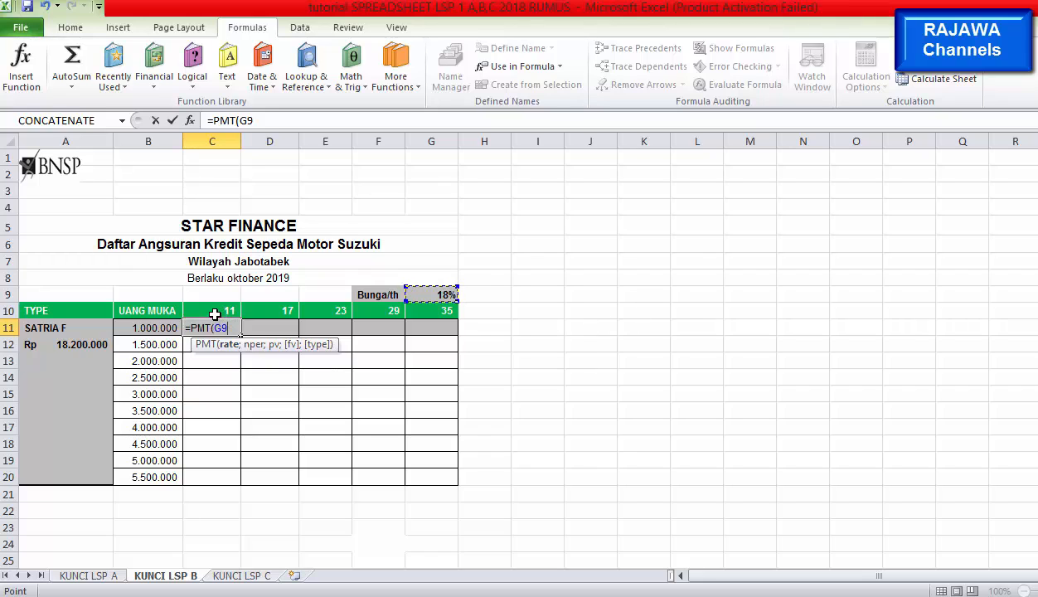
text(/12;)
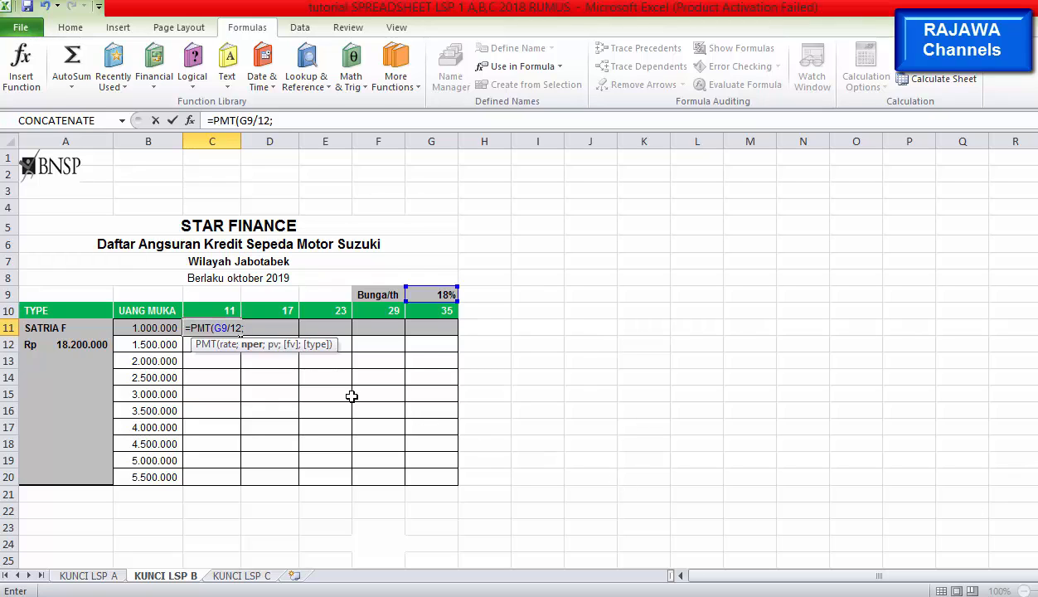
click(222, 310)
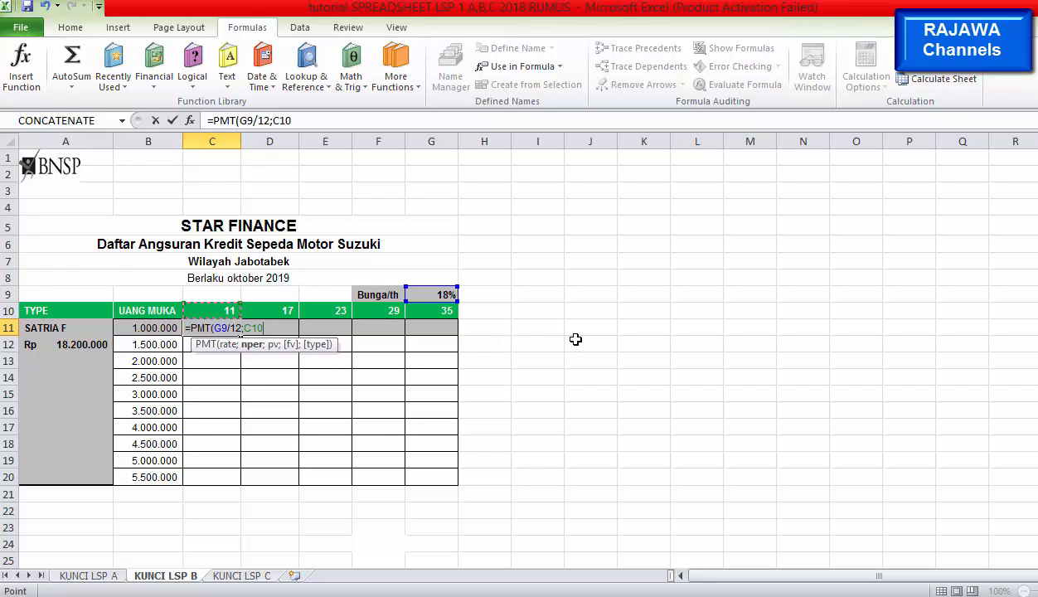
Complete the C11 PMT formula with -(A12-B11) as the present value and enter it.
text(;-()
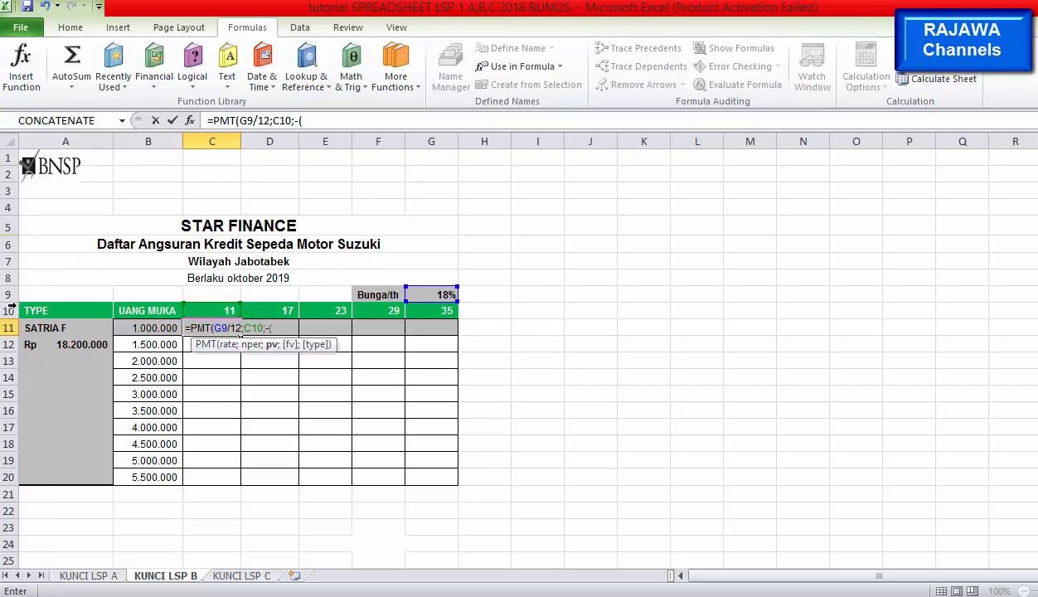
click(73, 345)
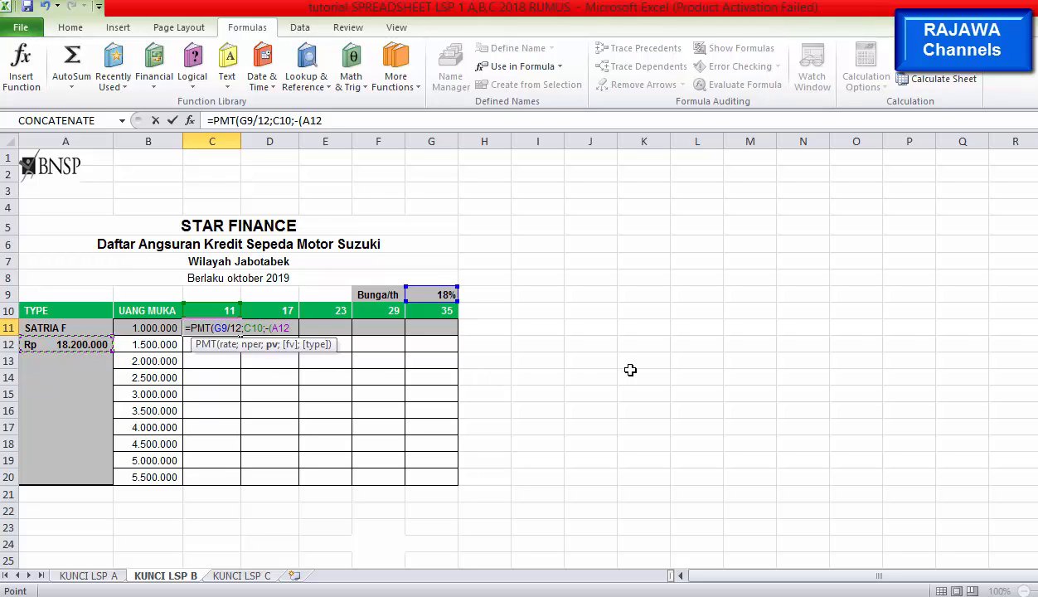
text(-)
click(151, 325)
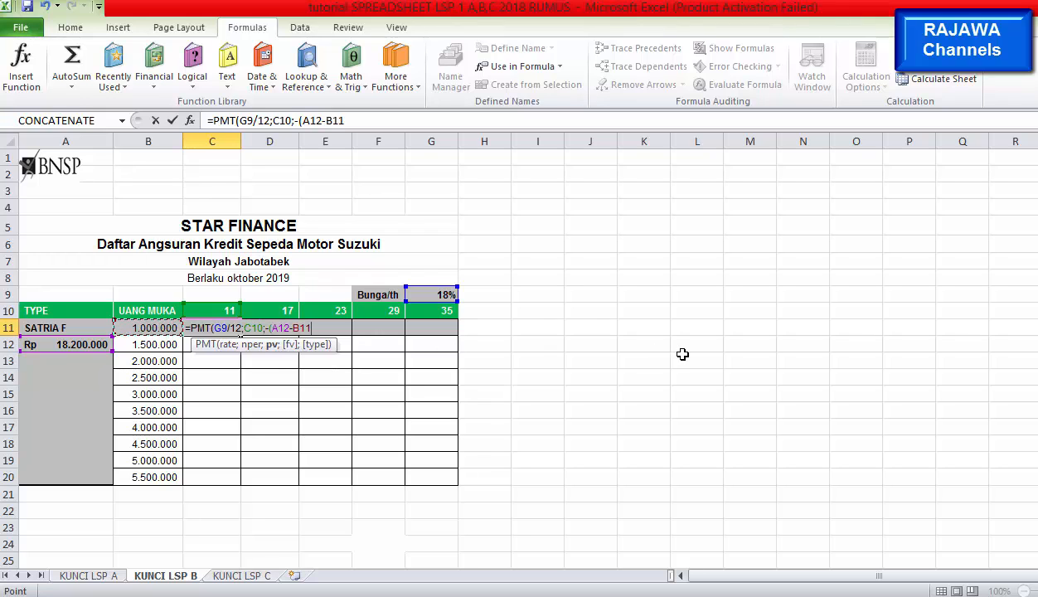
text()))
key(Return)
click(535, 371)
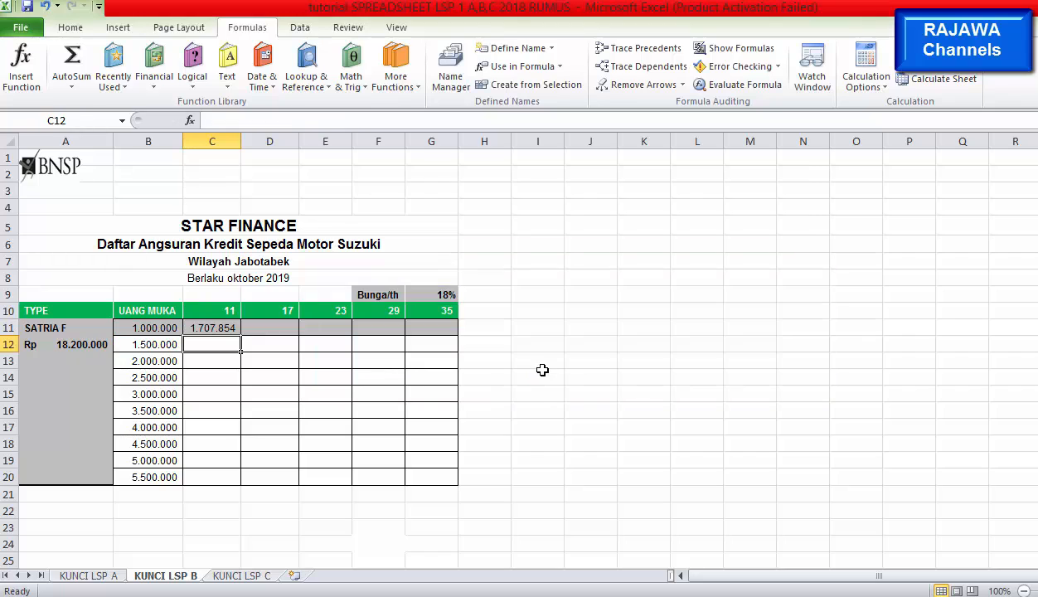
In the C11 PMT formula, make the rate reference absolute as $G$9 and lock the period row as C$10.
click(214, 328)
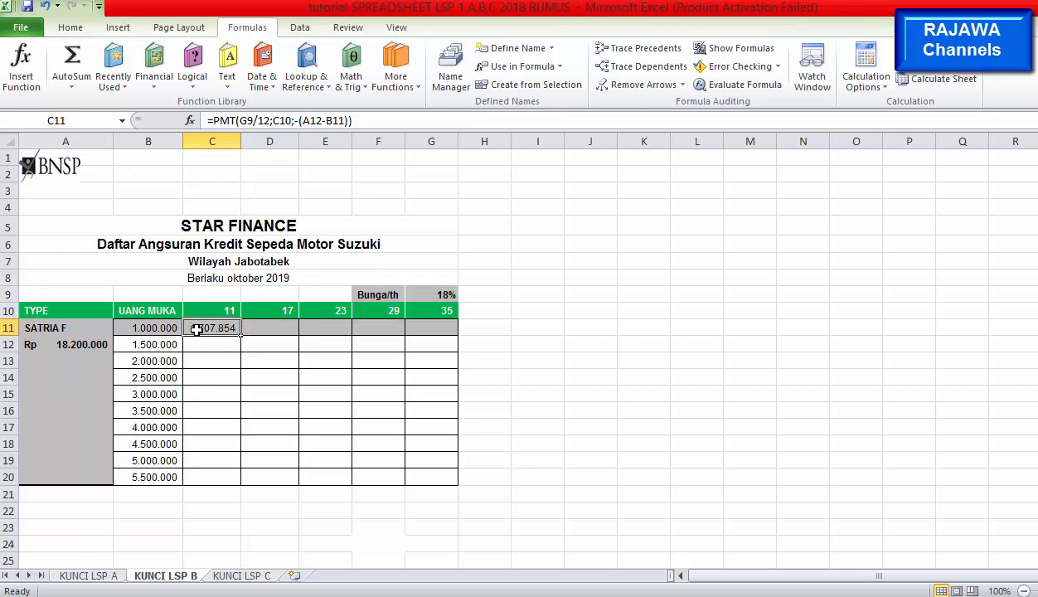
click(249, 120)
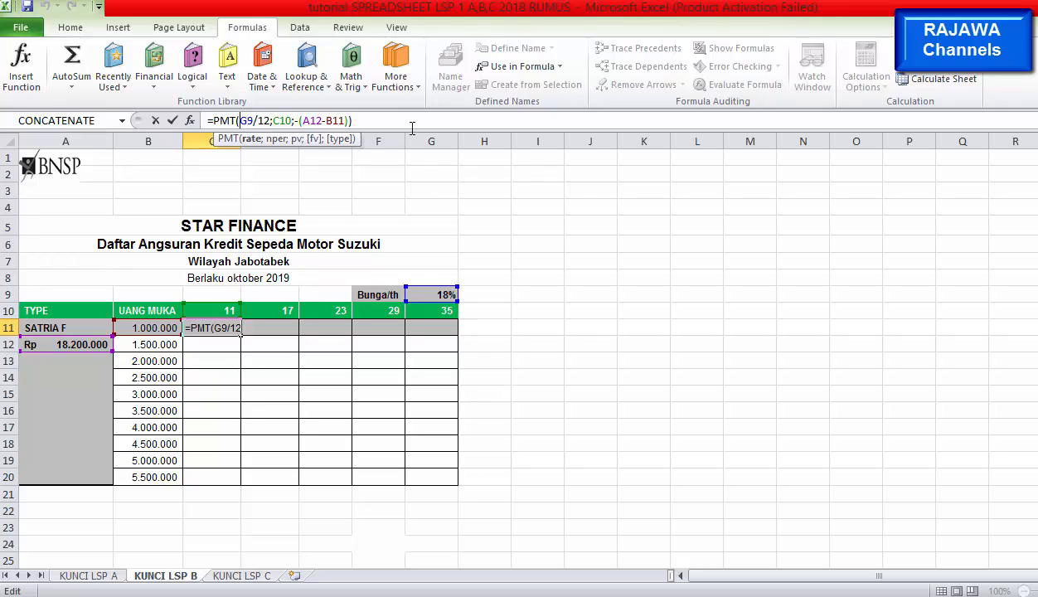
text($)
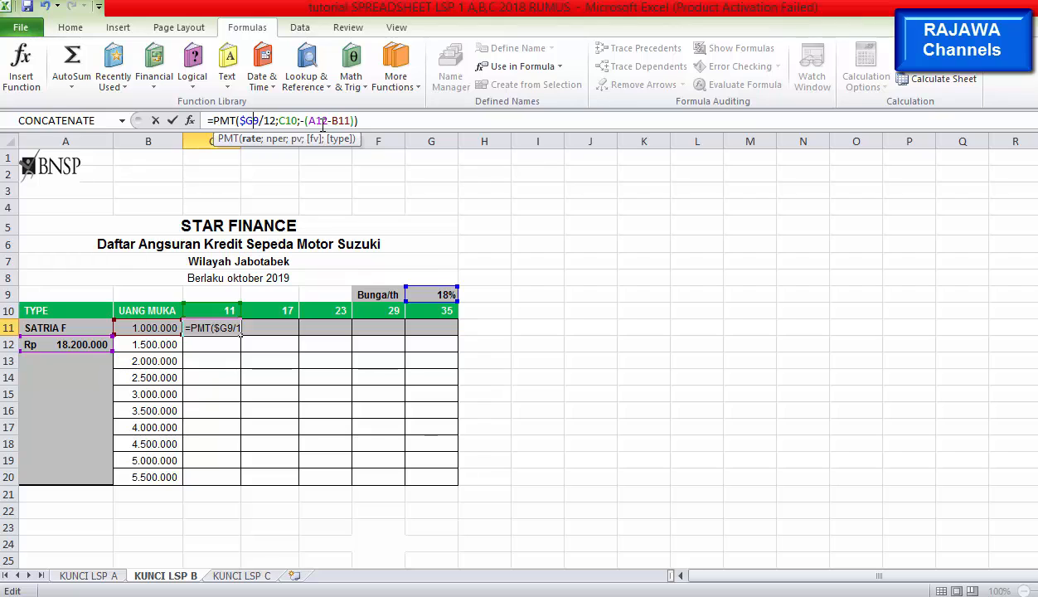
key(Right)
text($)
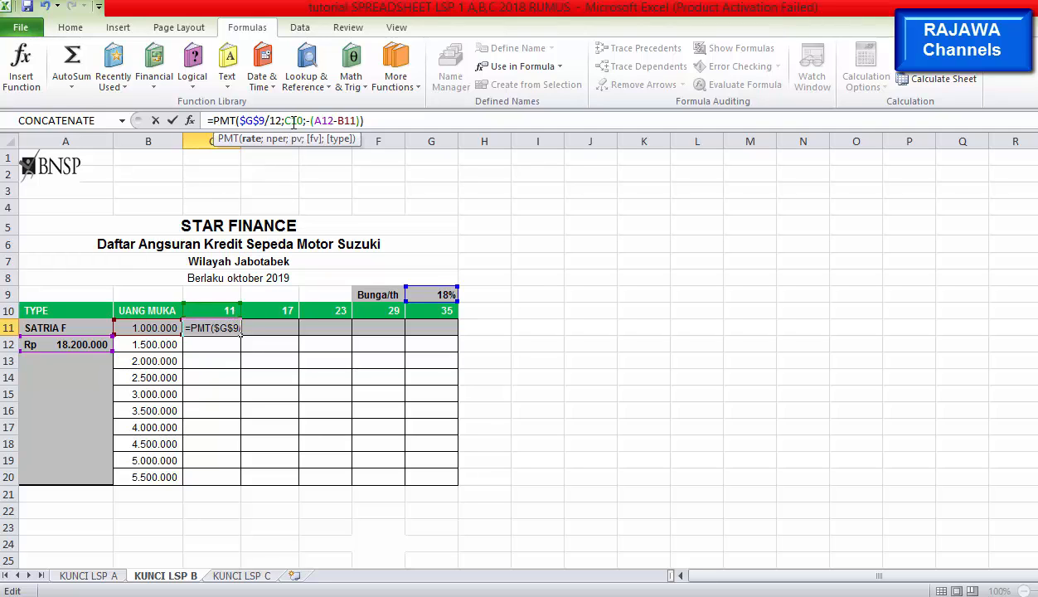
click(293, 121)
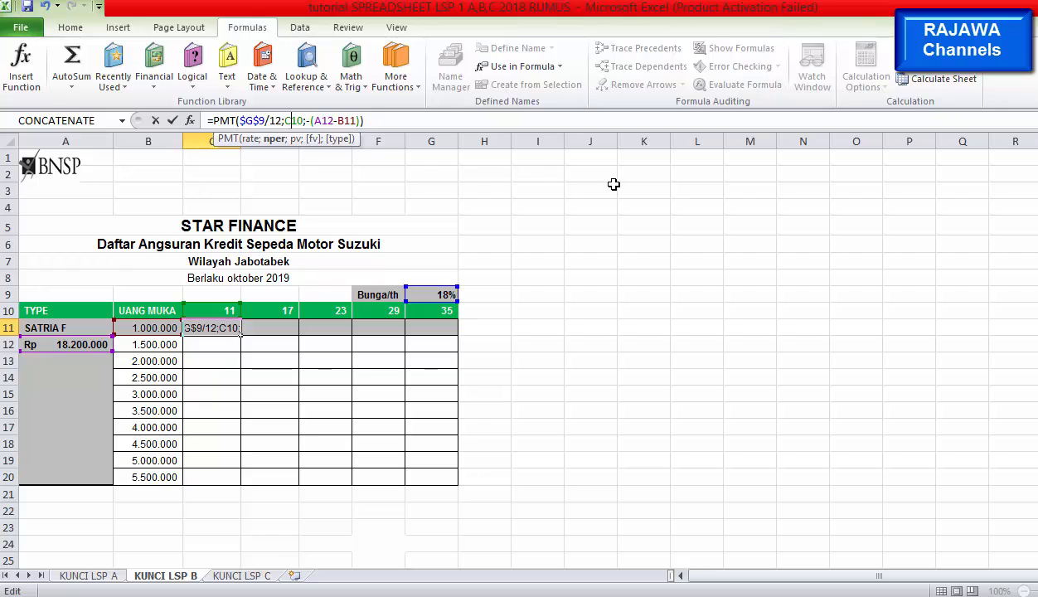
text($)
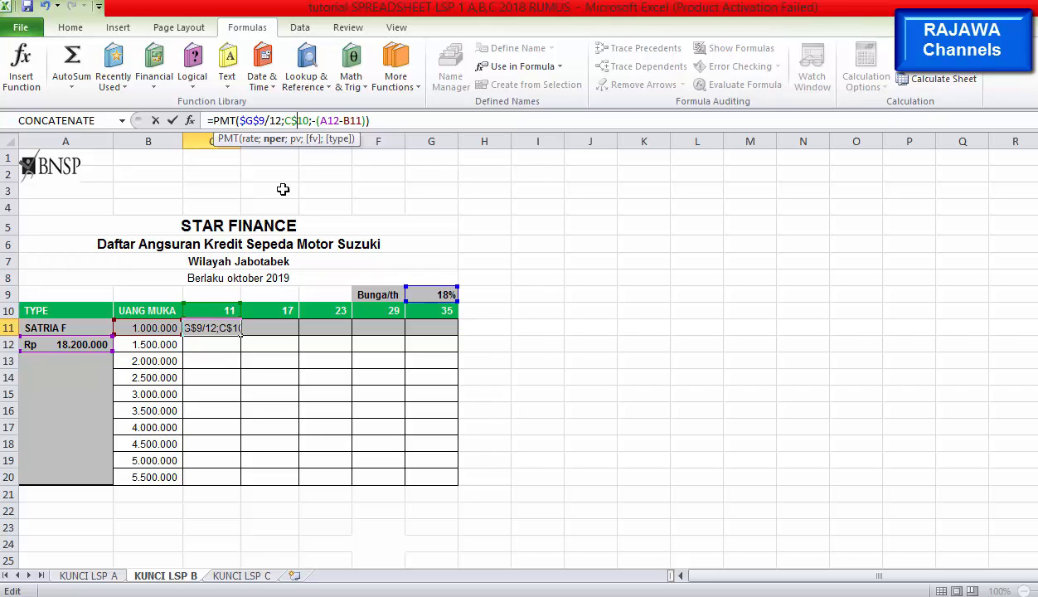
Make the price reference absolute as $A$12, lock the down payment column as $B11, and enter the C11 formula.
click(329, 117)
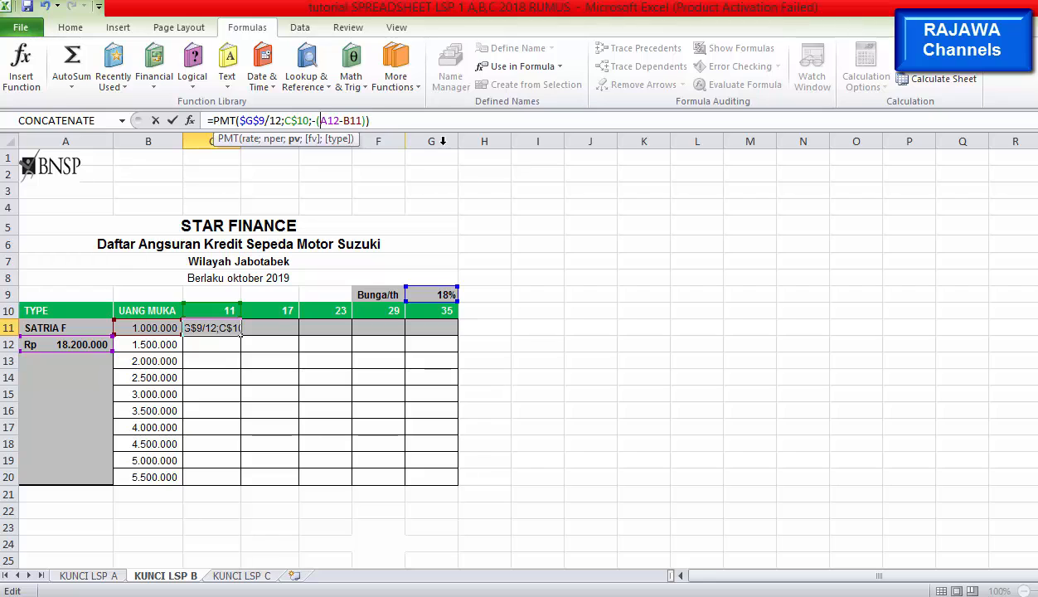
key(Left)
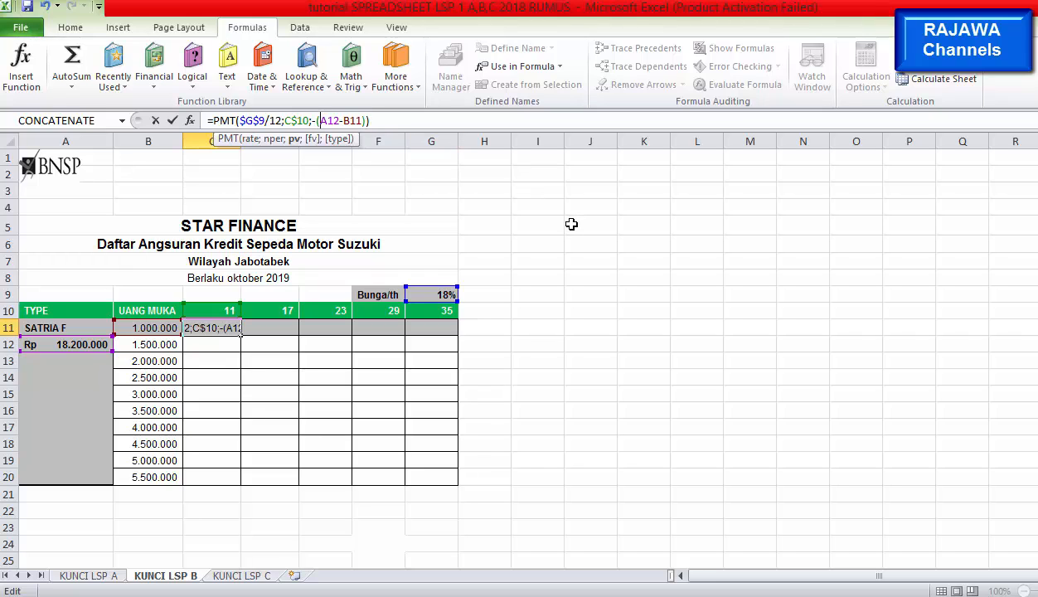
text($G)
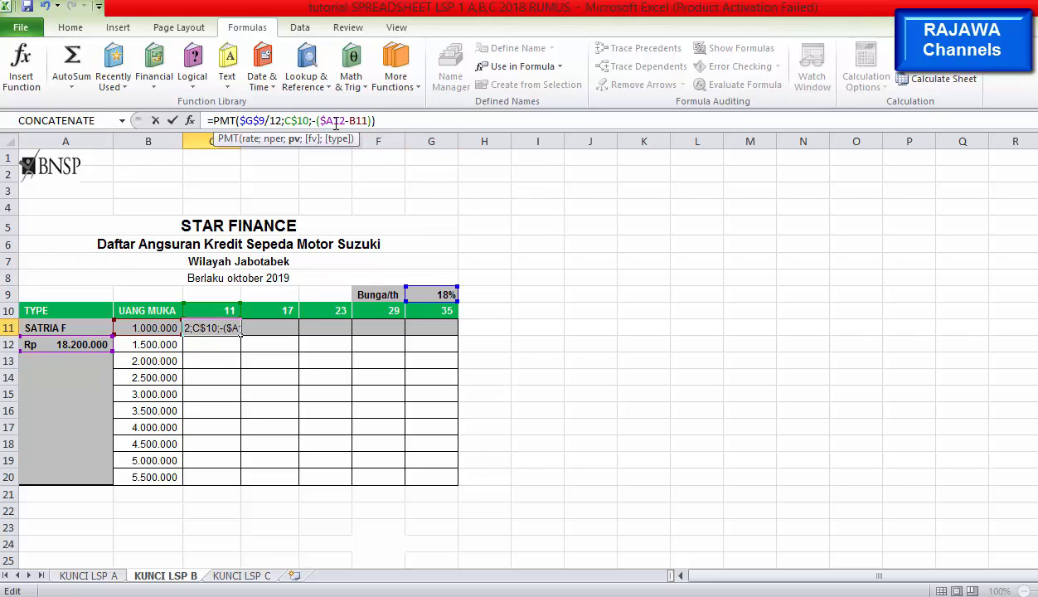
text($)
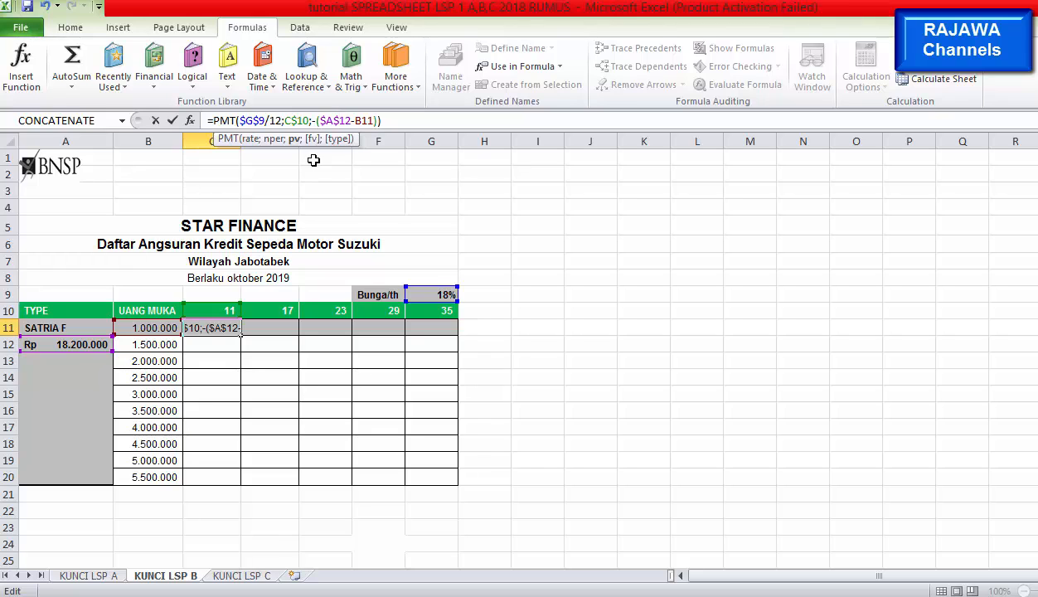
click(340, 122)
key(Right)
key(Right)
text($)
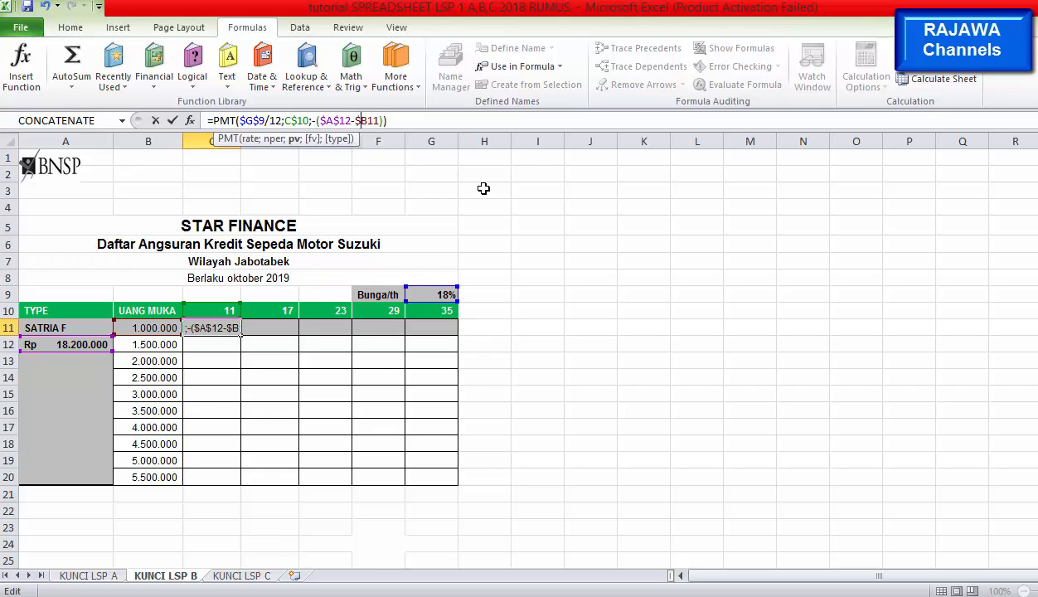
click(424, 122)
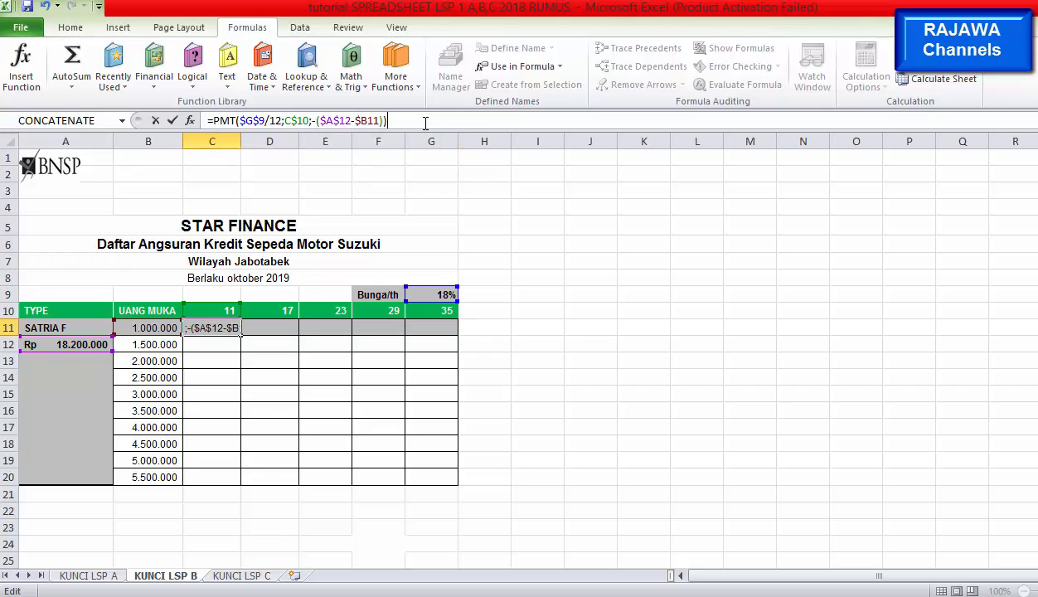
key(Return)
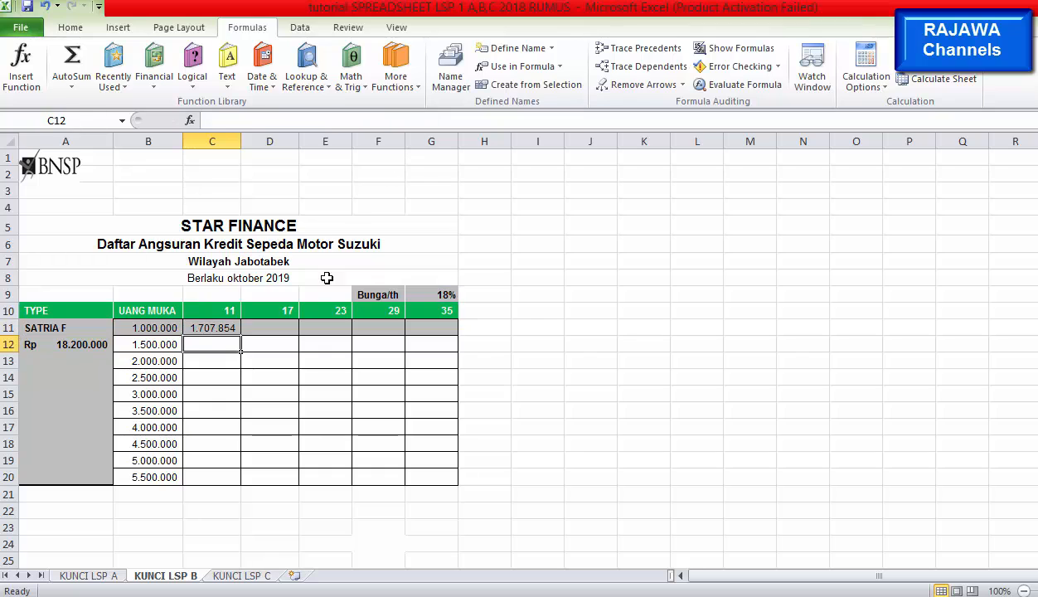
Fill the C11 instalment formula across to G11 and down through row 20 of the table.
click(226, 329)
drag(240, 337, 456, 340)
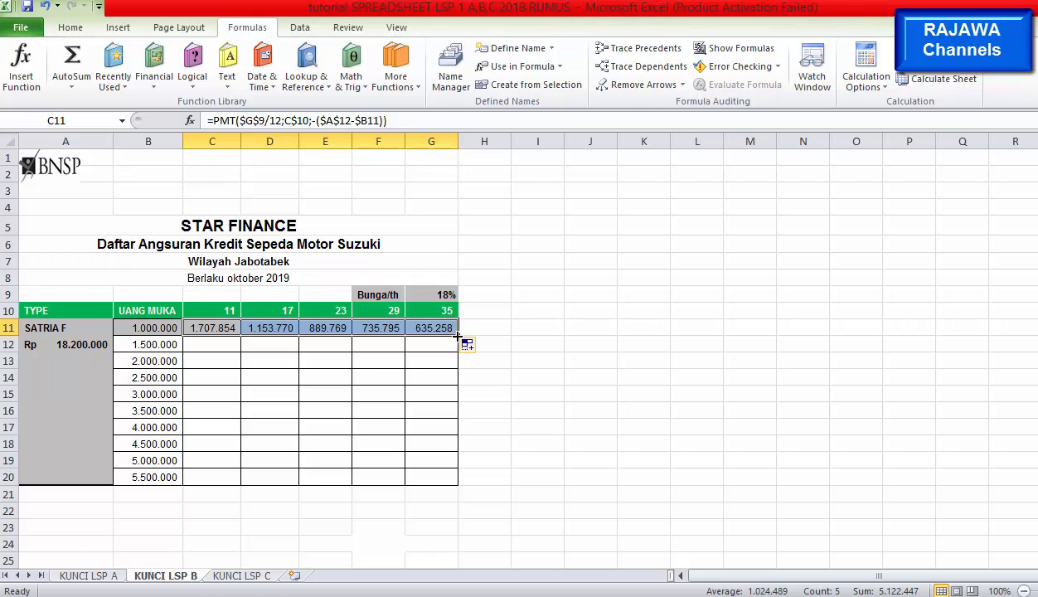
drag(457, 334, 451, 489)
click(433, 477)
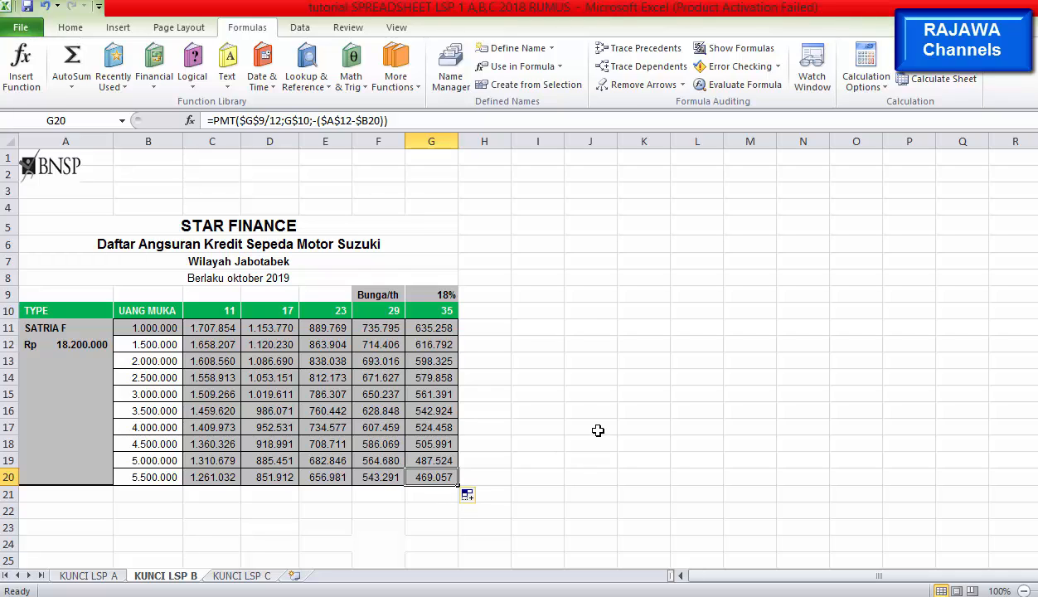
Open the KUNCI LSP C sheet and examine its credit table and the existing pie chart.
click(247, 580)
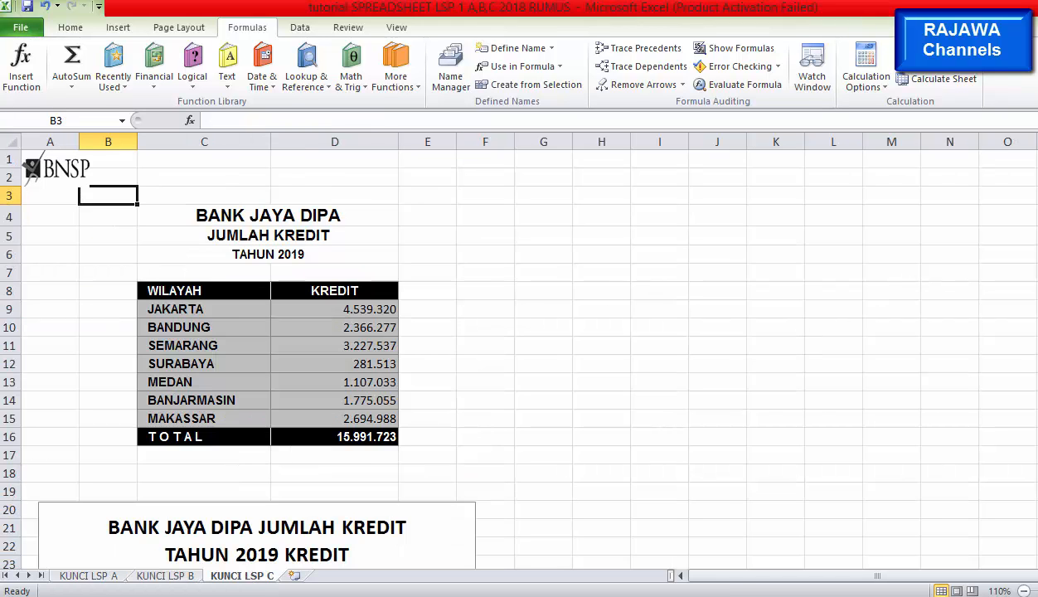
scroll(519, 348, down, 4)
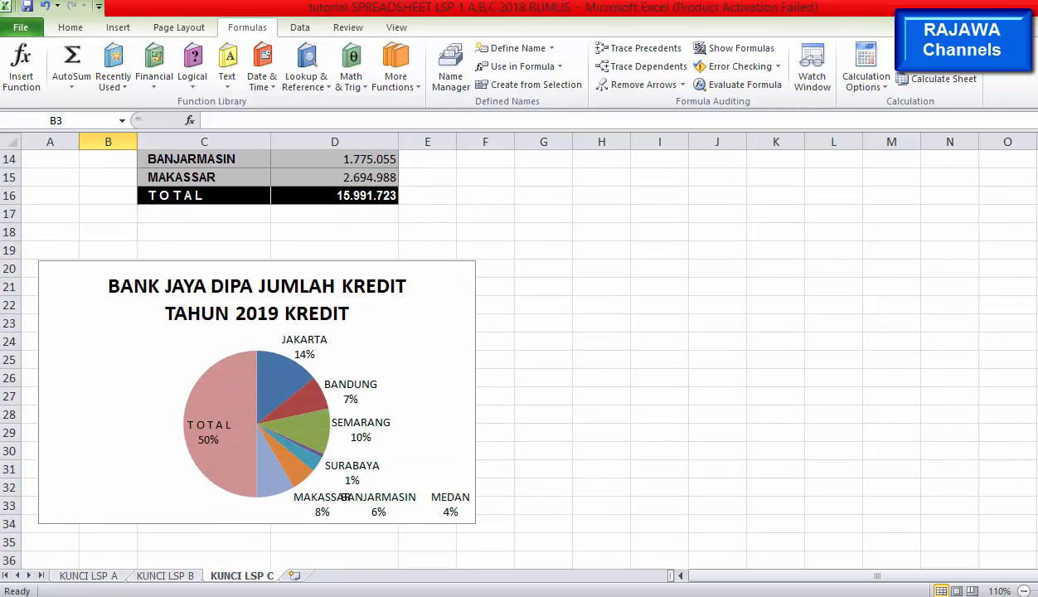
scroll(958, 224, up, 5)
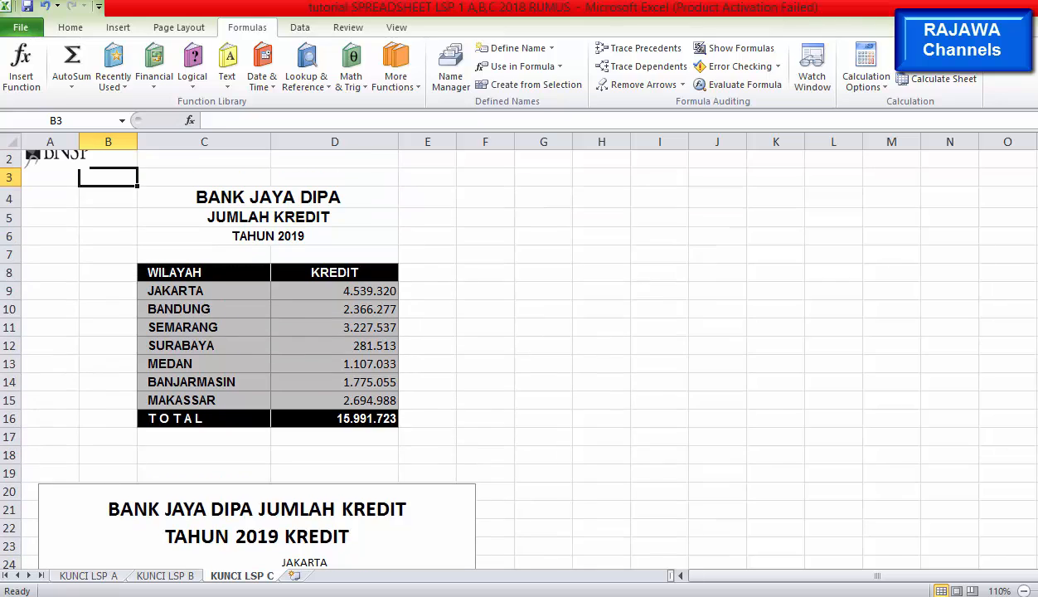
Insert a 2-D pie chart from the titles and credit data in C4:D16.
drag(167, 215, 355, 439)
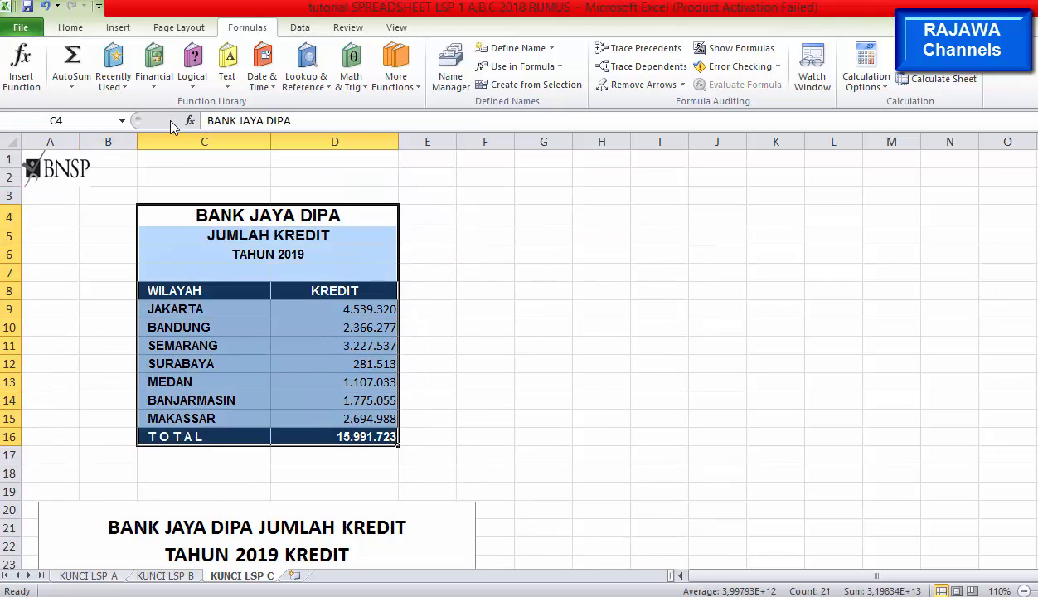
click(118, 28)
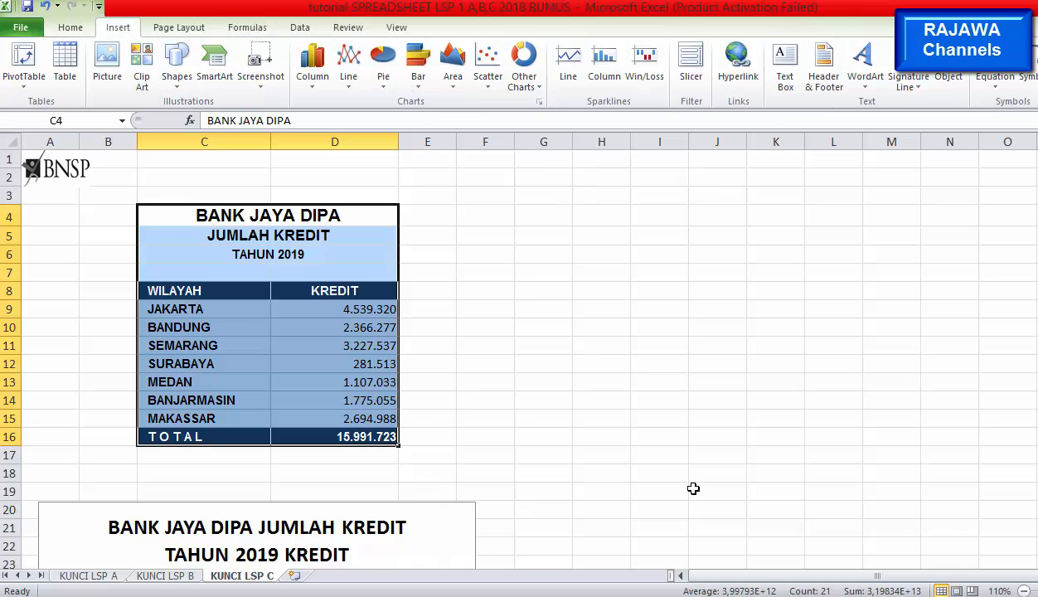
scroll(497, 348, down, 4)
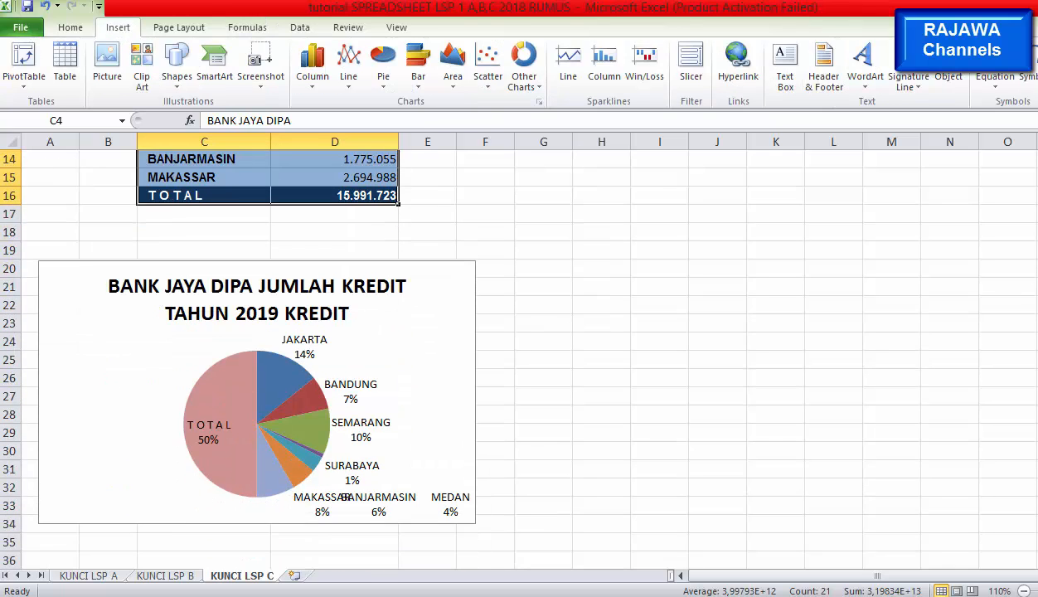
scroll(498, 348, up, 4)
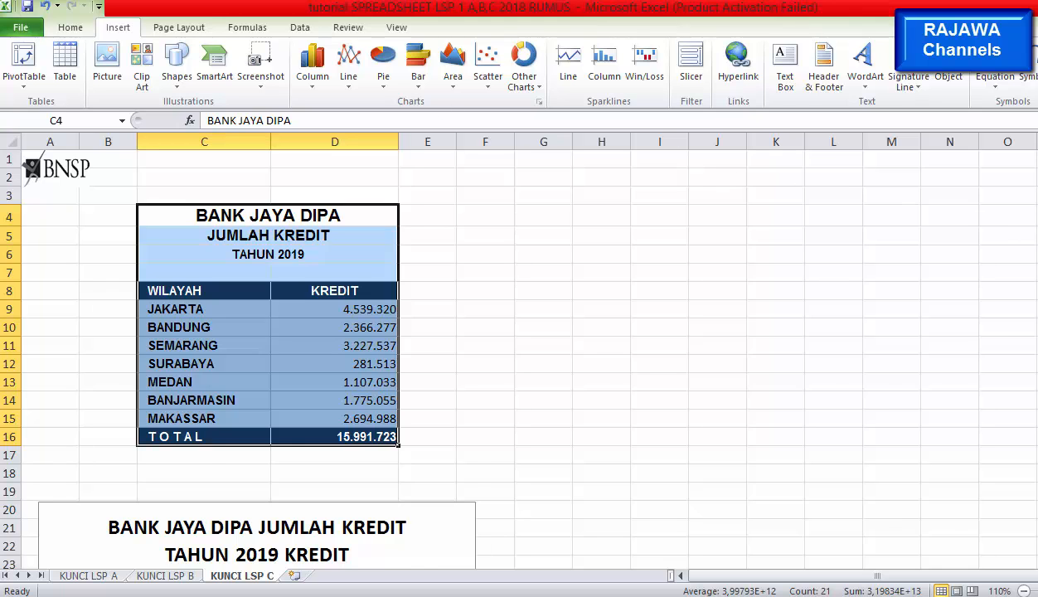
scroll(497, 349, down, 4)
scroll(498, 349, up, 2)
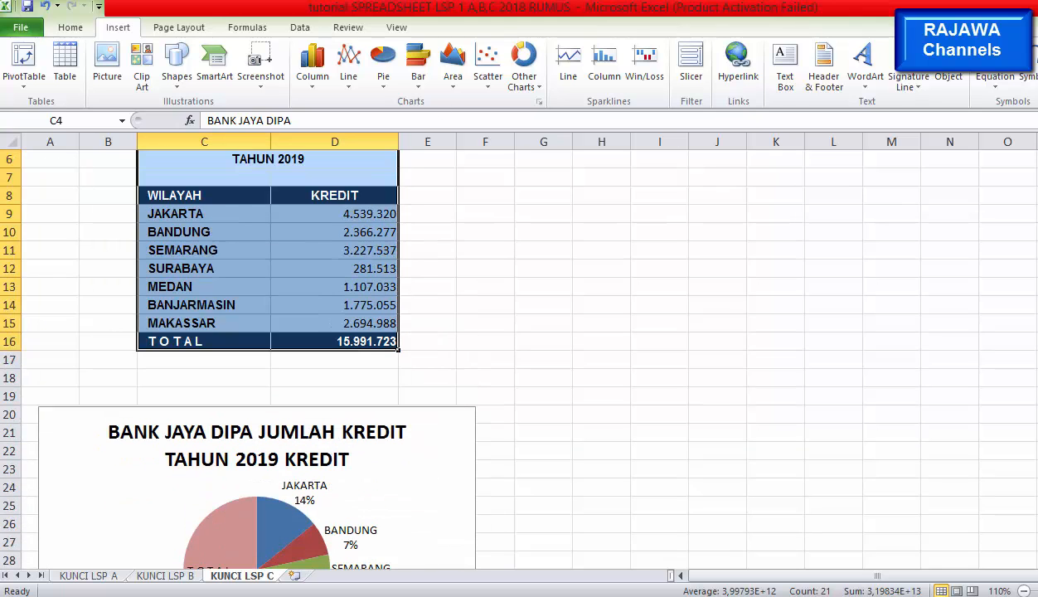
click(384, 83)
click(383, 126)
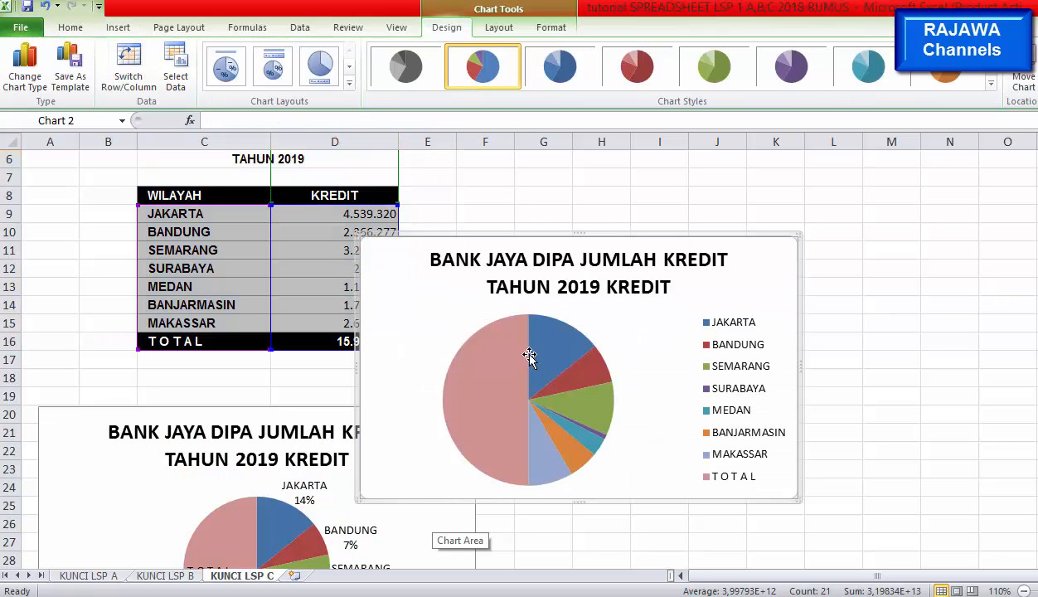
Shift the new chart's title slightly and move the chart clear of the credit table, over columns G to N.
click(622, 294)
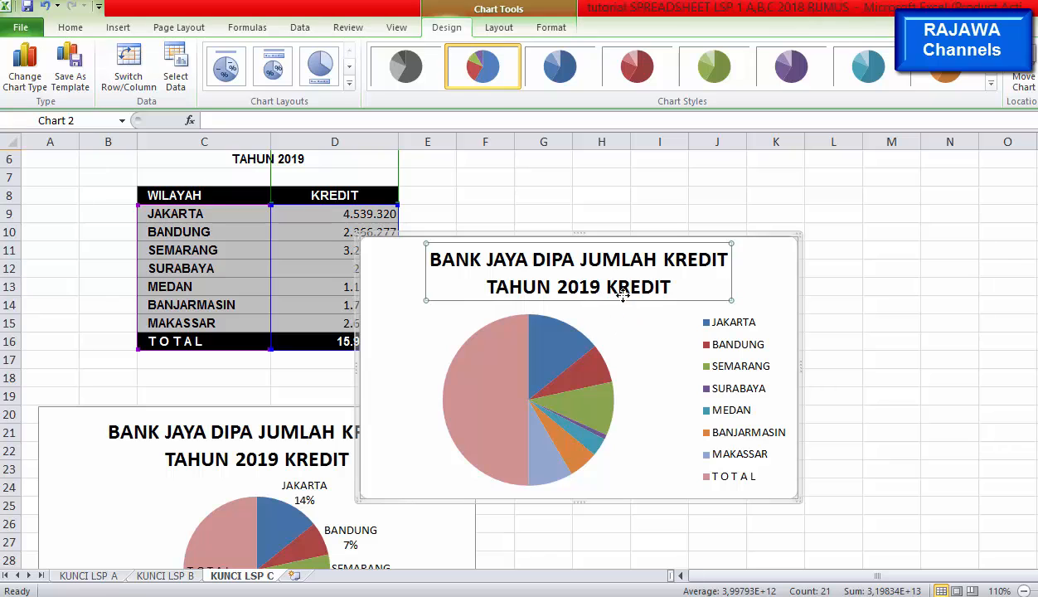
drag(623, 295, 619, 294)
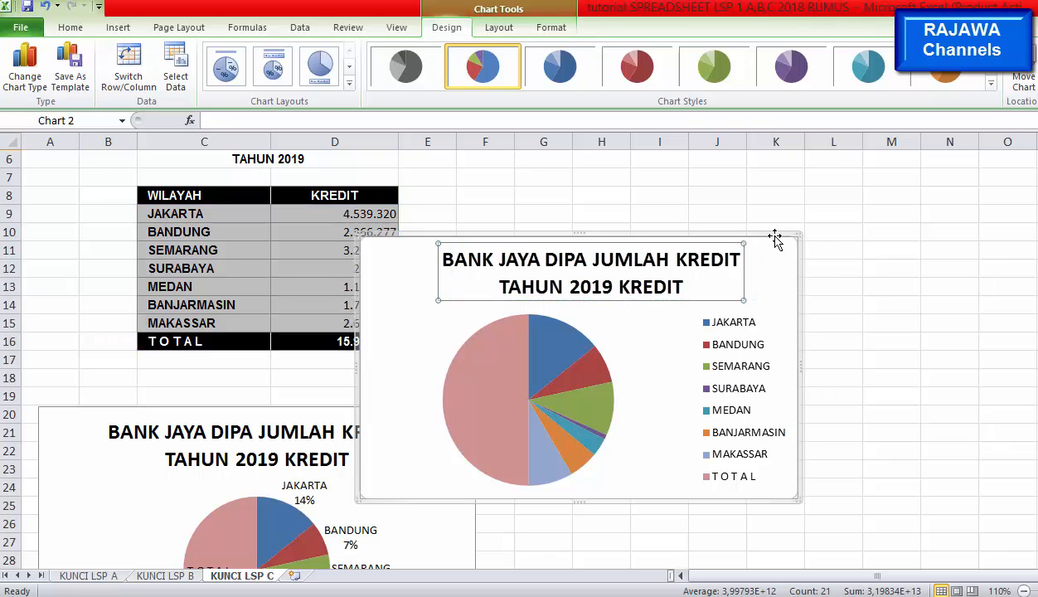
click(782, 236)
drag(781, 236, 901, 233)
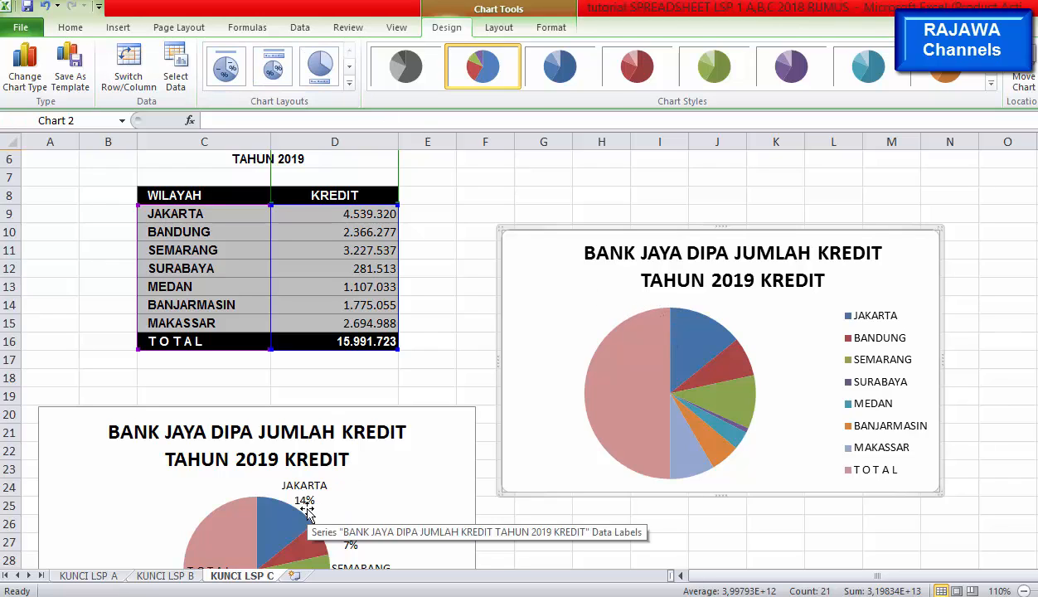
Apply the chart layout that labels each slice with its region name and percentage and has no legend.
click(230, 70)
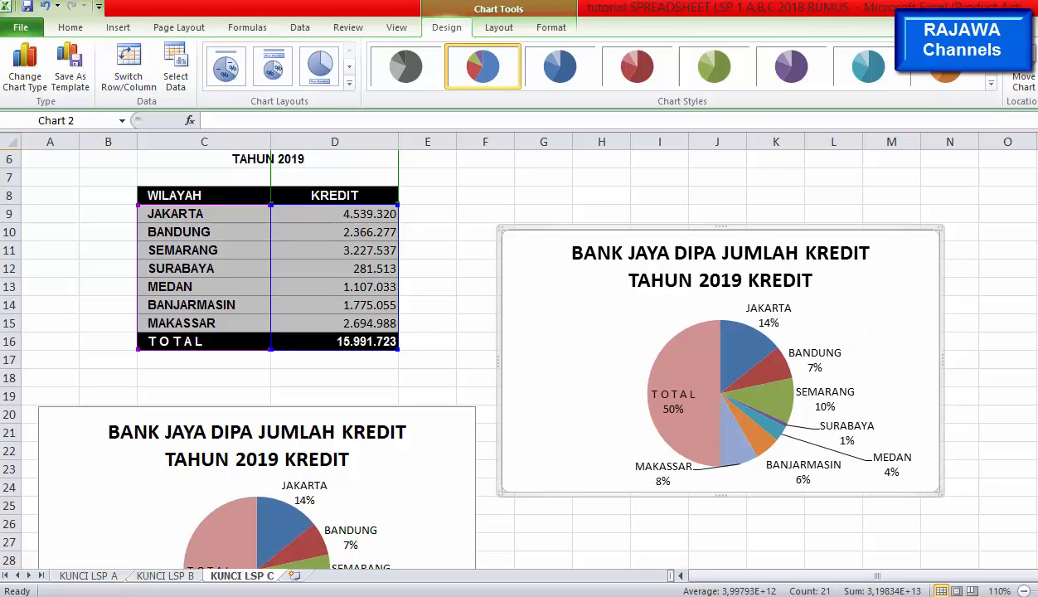
scroll(498, 349, down, 3)
scroll(497, 348, up, 4)
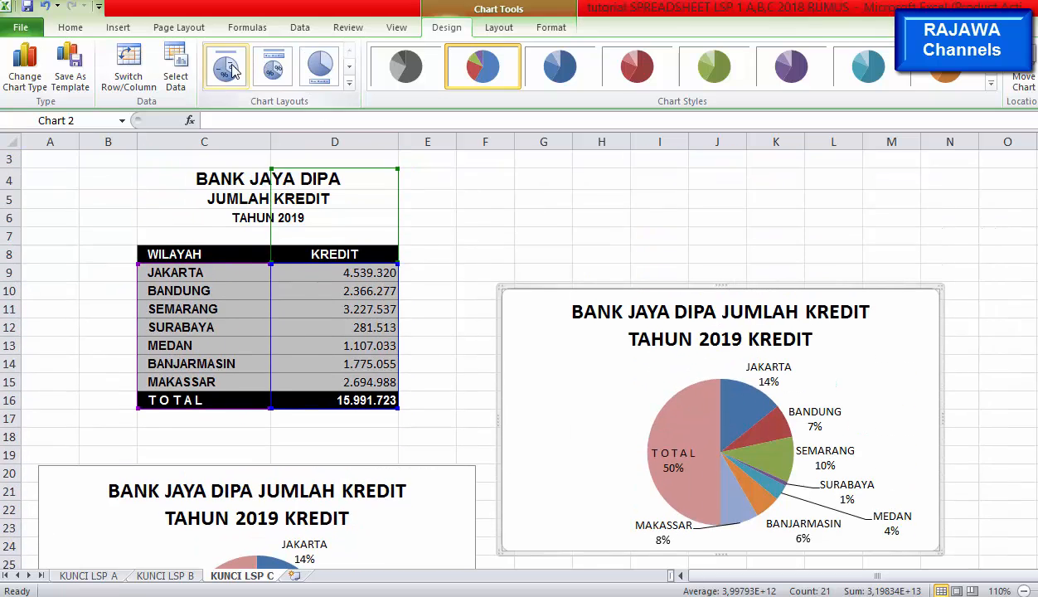
click(271, 71)
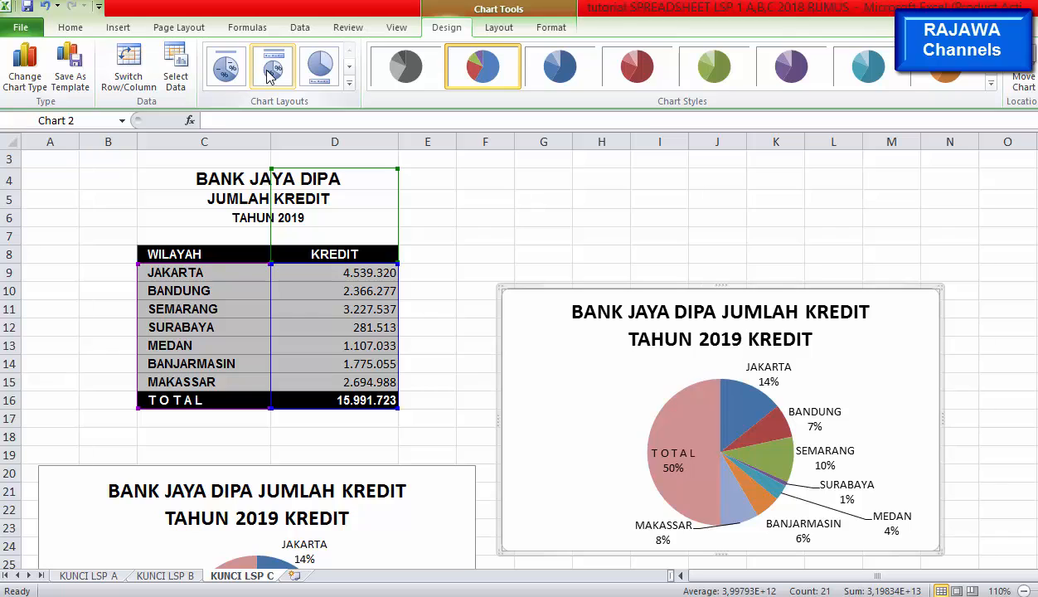
click(225, 73)
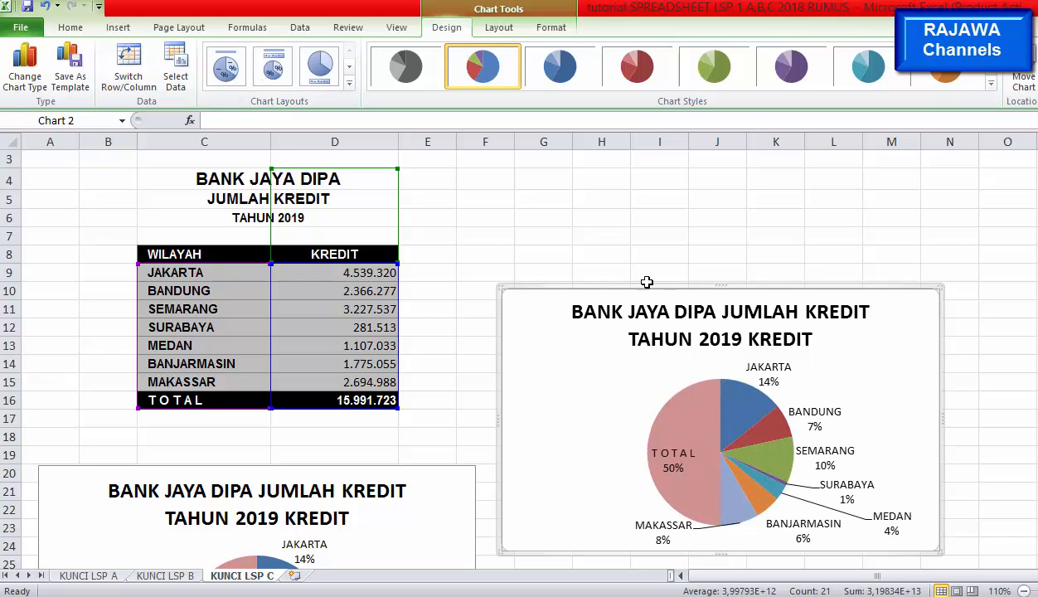
Delete the newly inserted pie chart beside the credit table.
click(760, 296)
click(912, 305)
key(Delete)
click(749, 256)
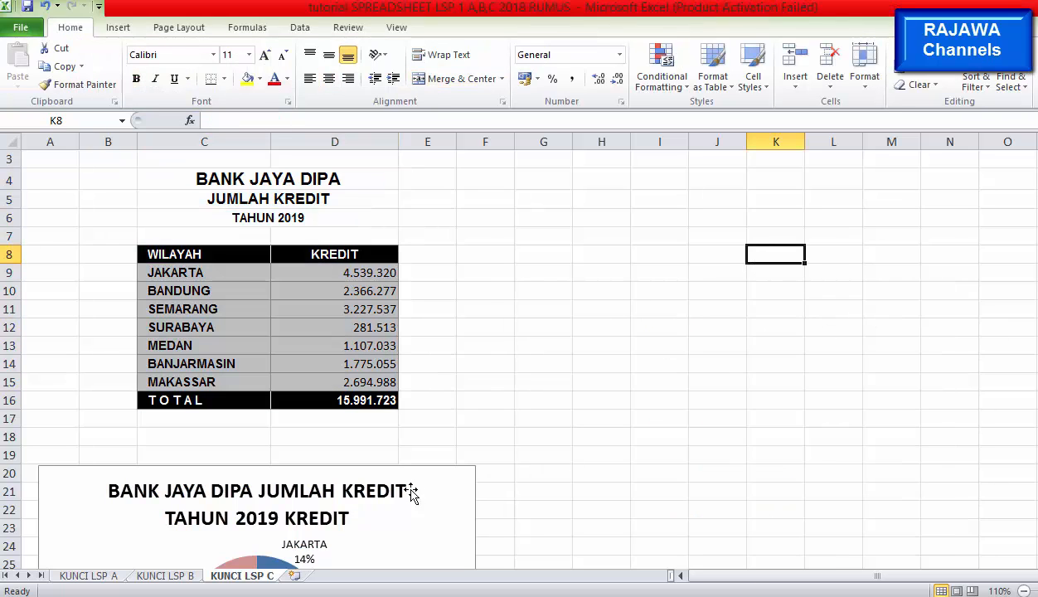
Review the KUNCI LSP A and KUNCI LSP B sheets and return to KUNCI LSP C.
click(87, 576)
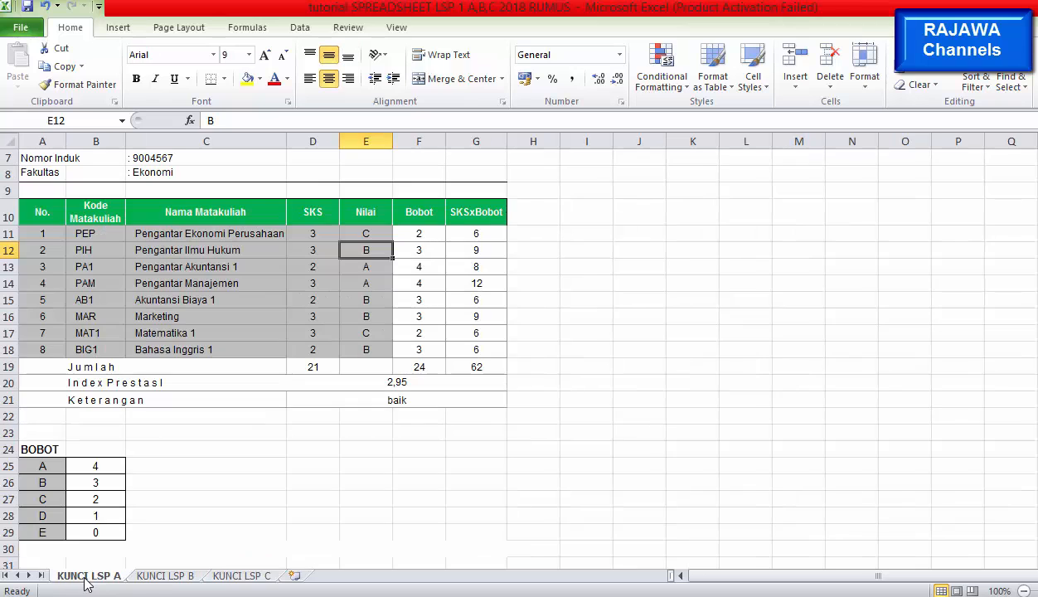
click(166, 578)
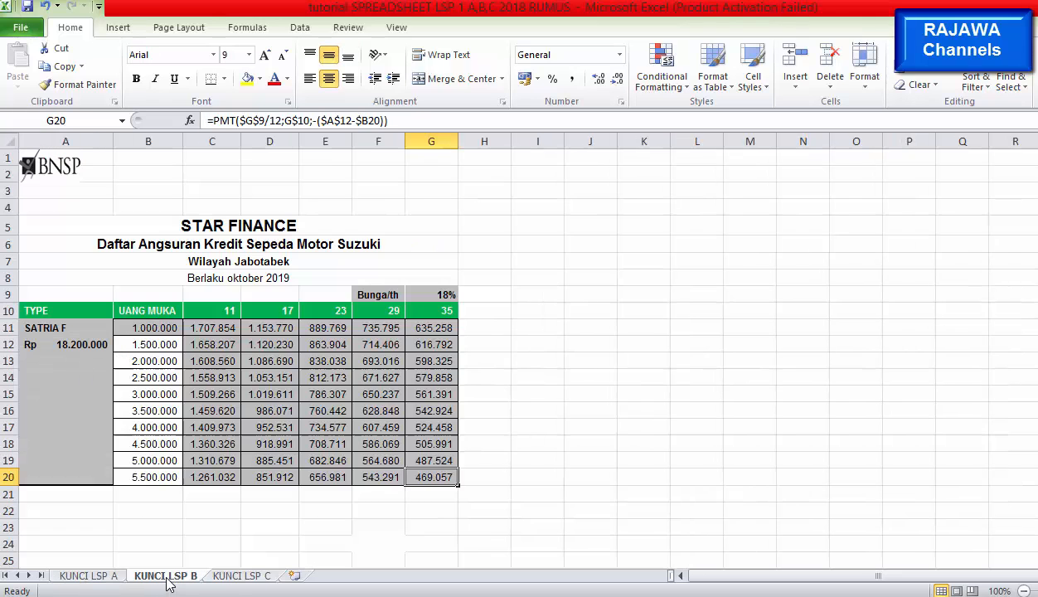
click(233, 577)
click(604, 386)
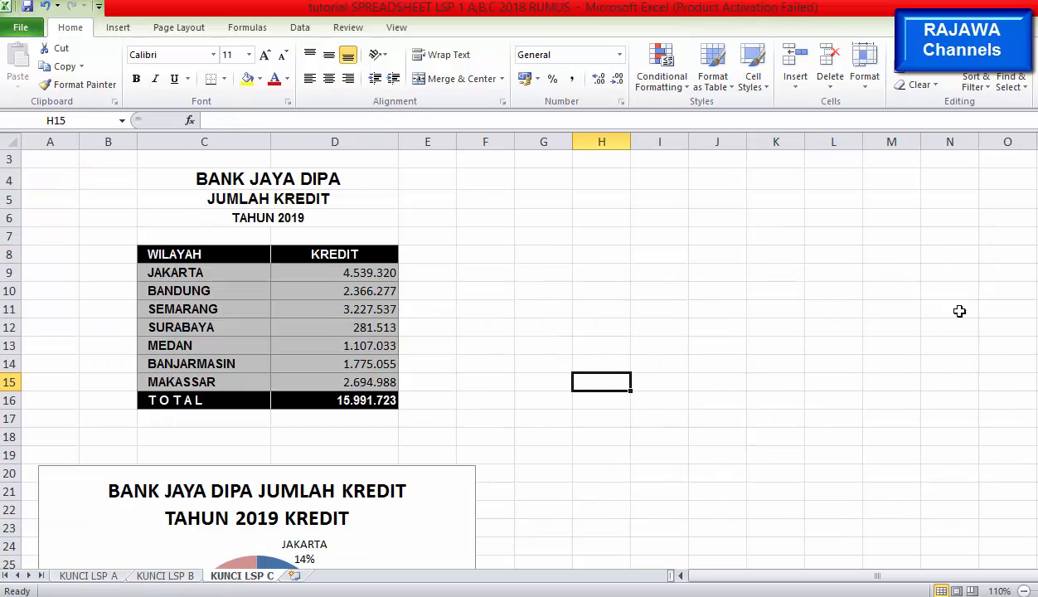
Examine the Bank Jaya Dipa credit table and the pie chart below it on KUNCI LSP C.
scroll(519, 357, up, 1)
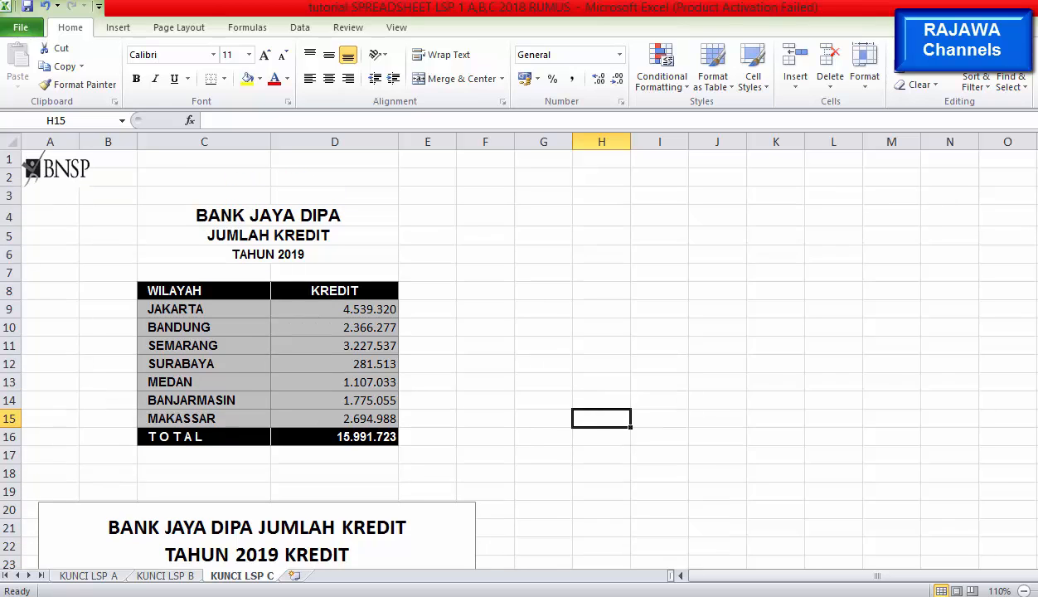
scroll(848, 232, down, 4)
scroll(848, 233, up, 4)
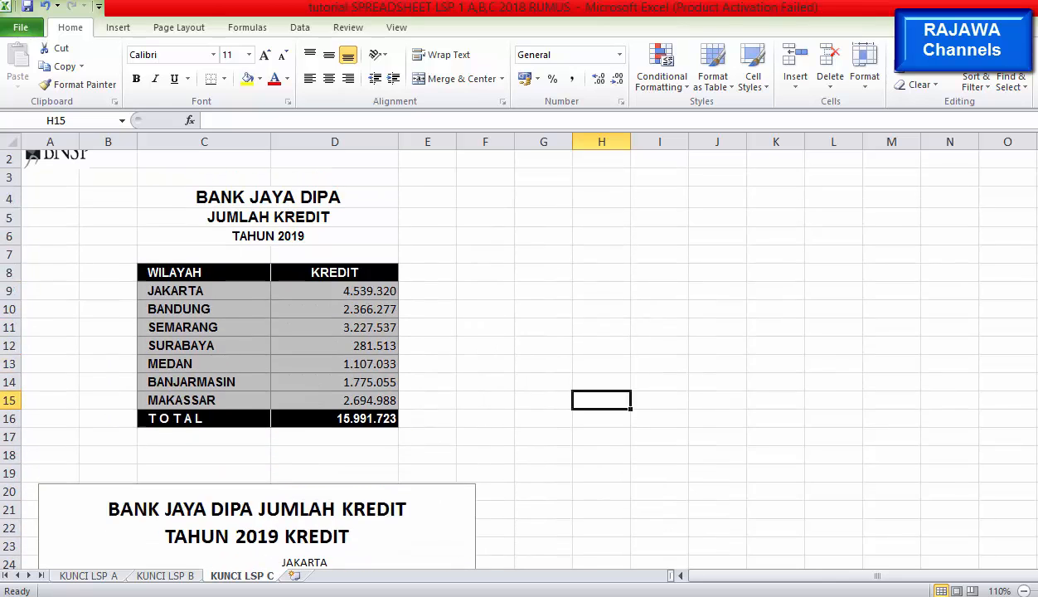
click(652, 267)
click(659, 253)
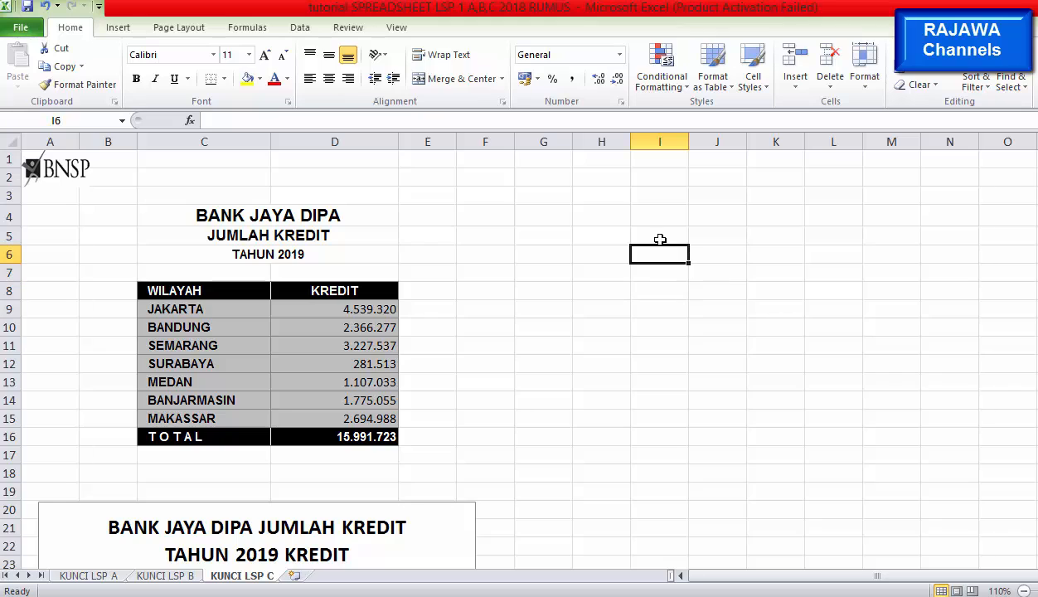
click(658, 235)
click(655, 214)
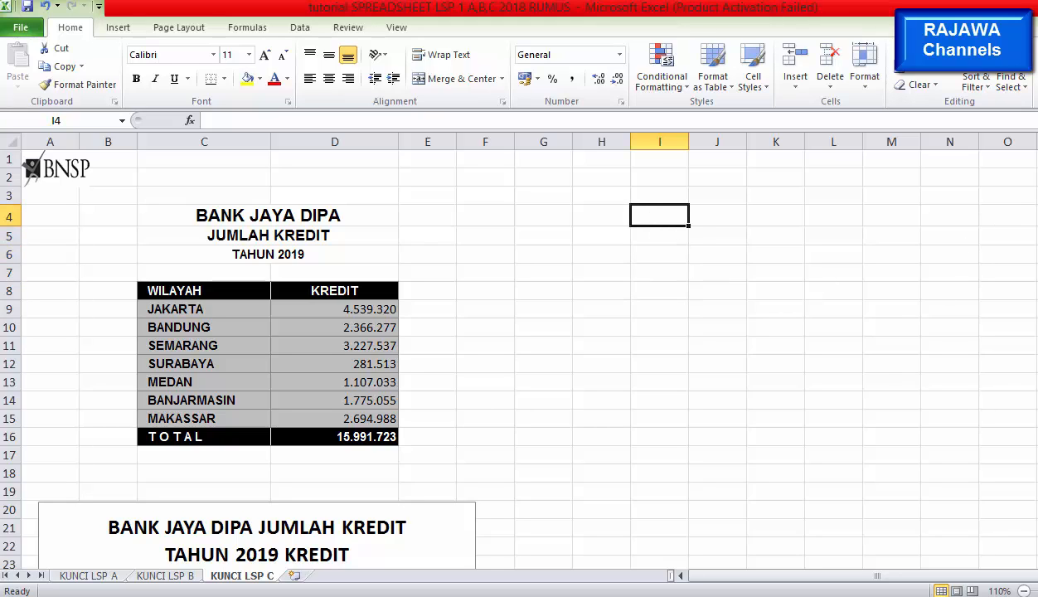
scroll(507, 352, down, 4)
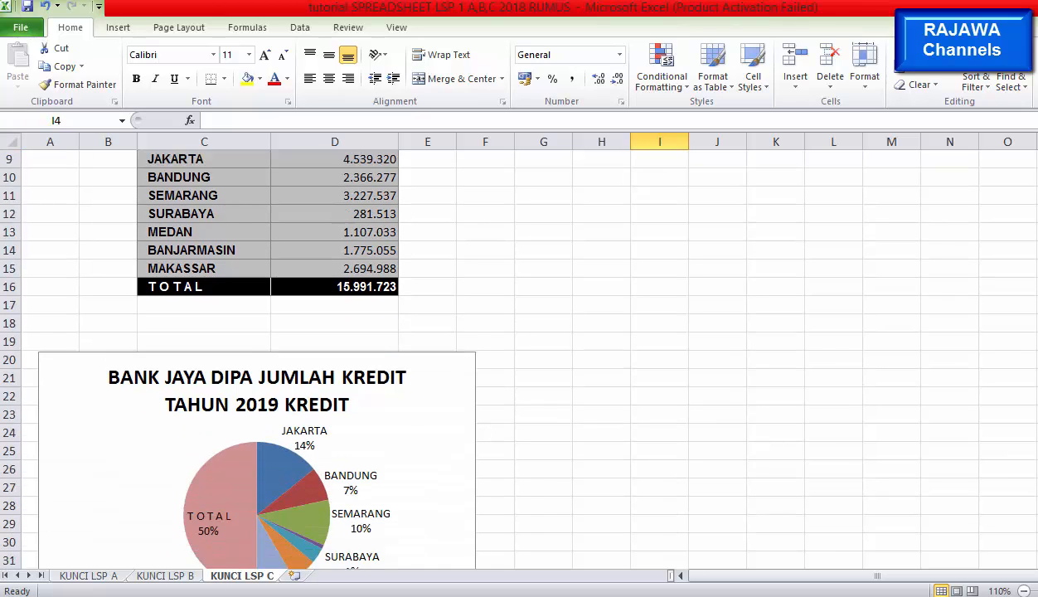
scroll(508, 352, up, 4)
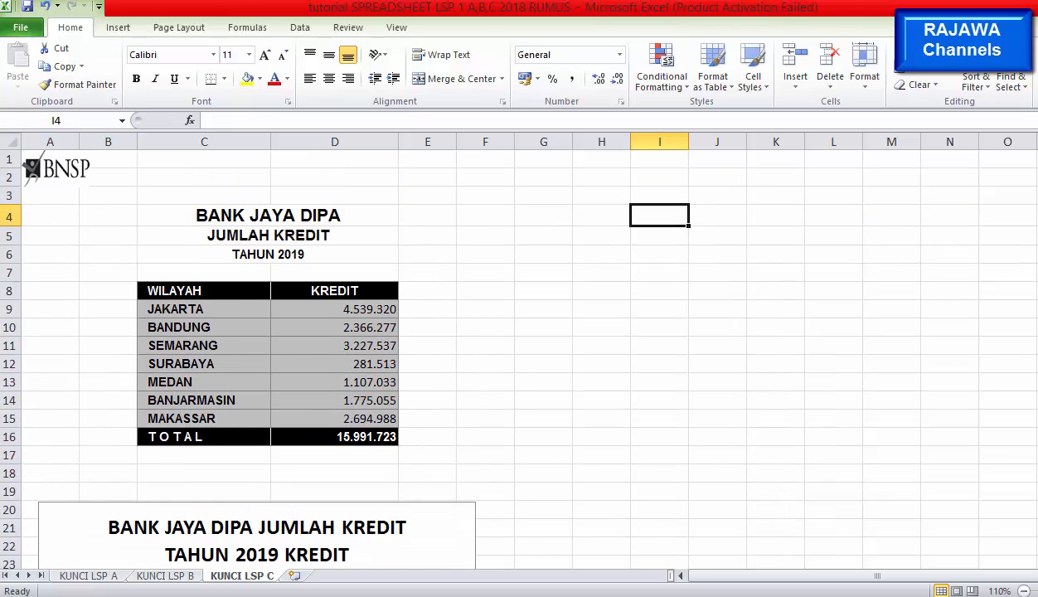
scroll(508, 352, down, 4)
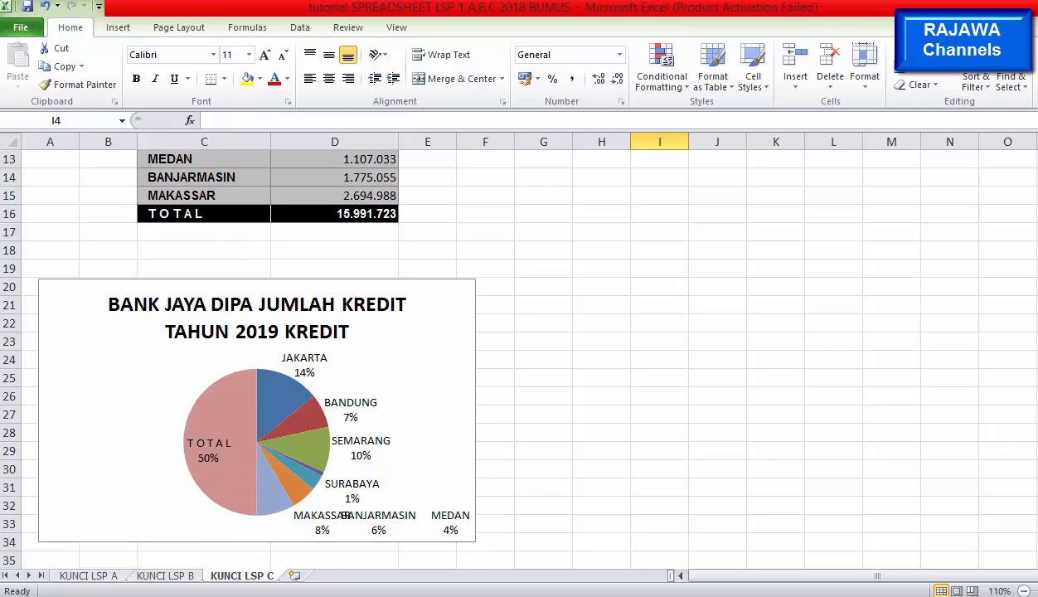
scroll(508, 352, up, 4)
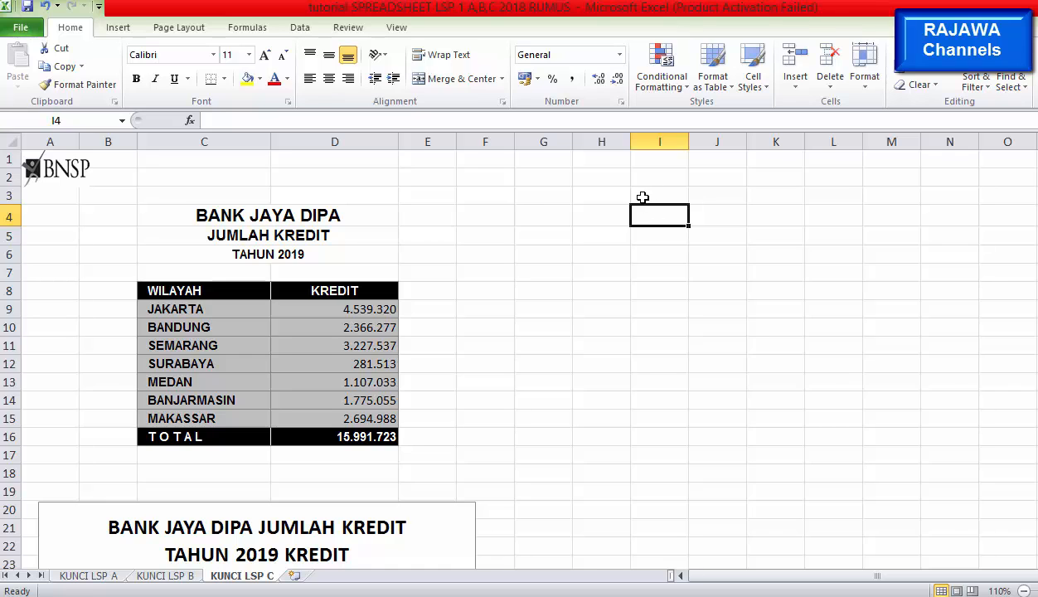
Go back to the motorcycle instalment table on the KUNCI LSP B sheet.
click(93, 576)
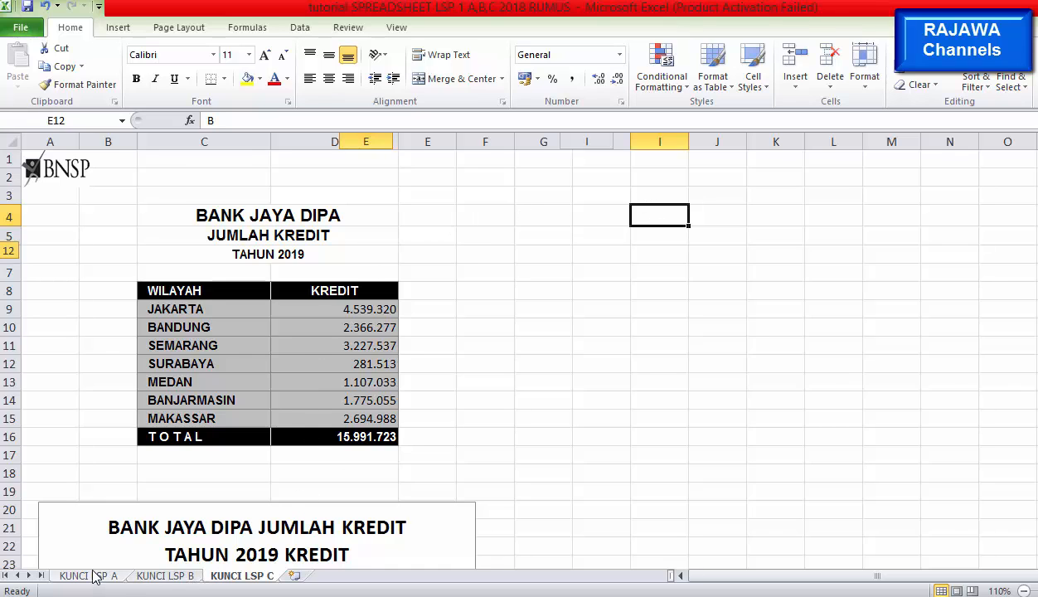
click(241, 574)
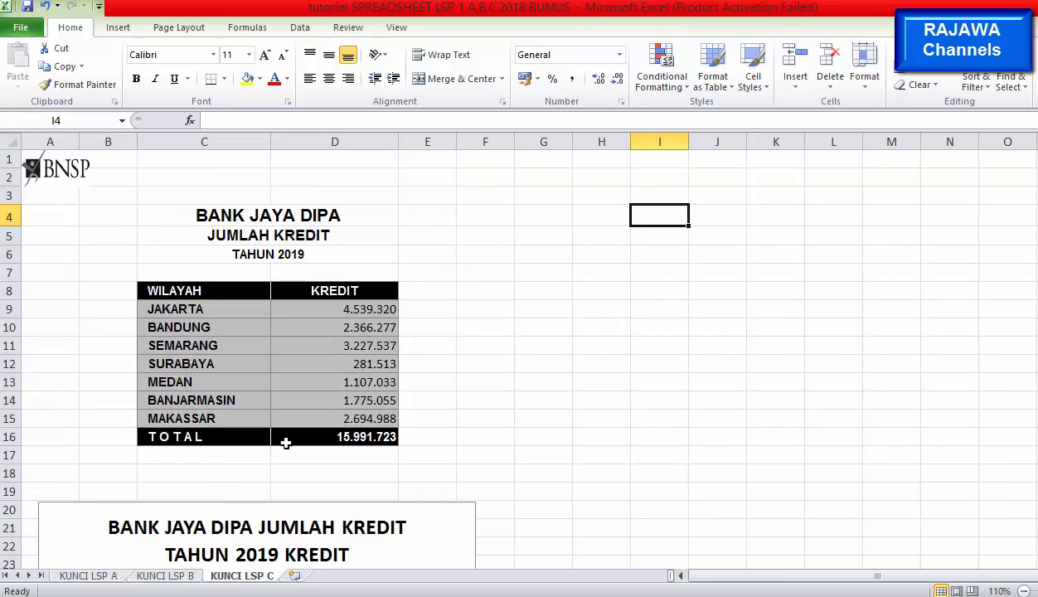
click(163, 577)
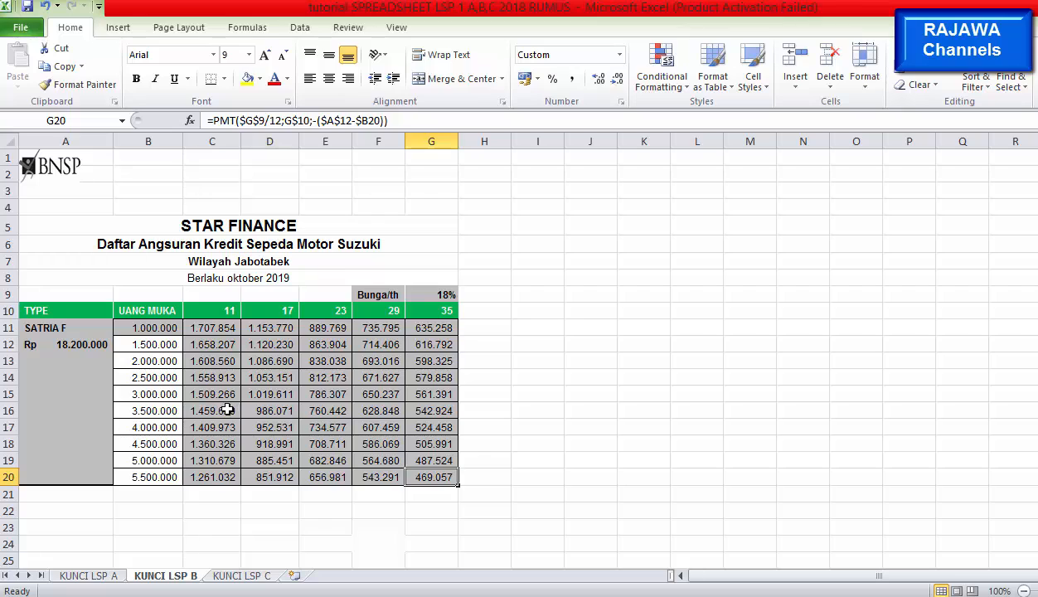
click(700, 277)
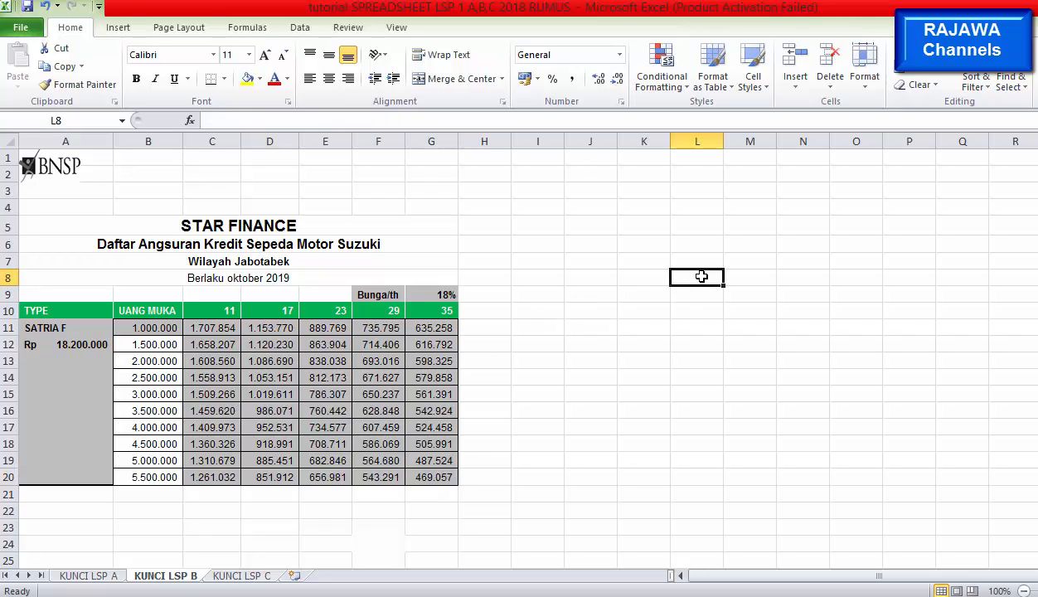